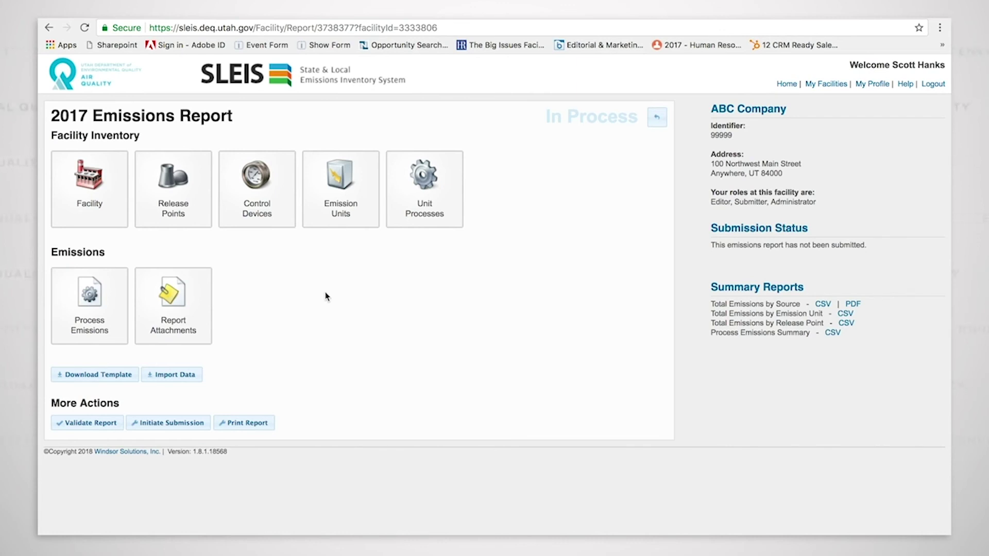
- Open the 1 - Boiler unit's Natural Gas process emissions record for editing and review its throughput and supplemental calculation parameters
click(111, 299)
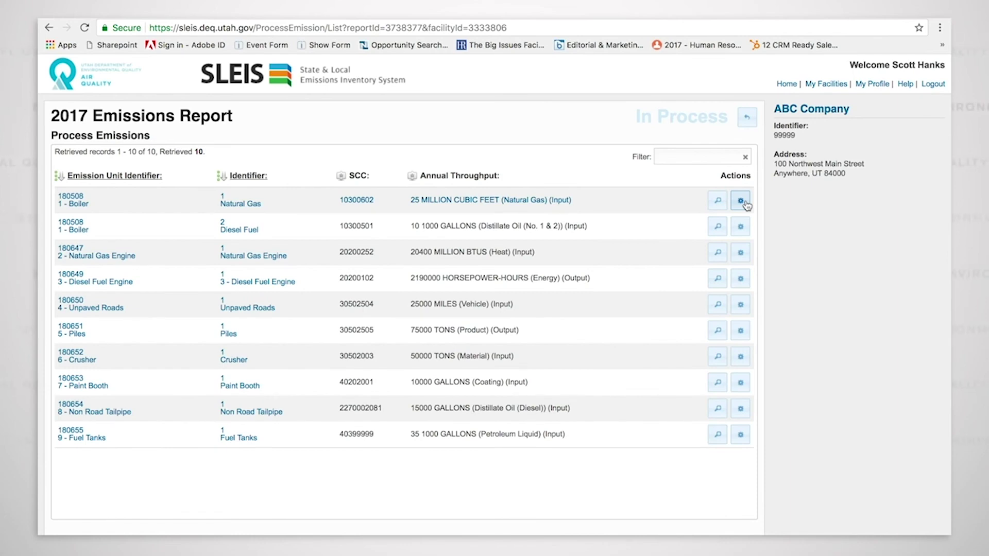
click(741, 201)
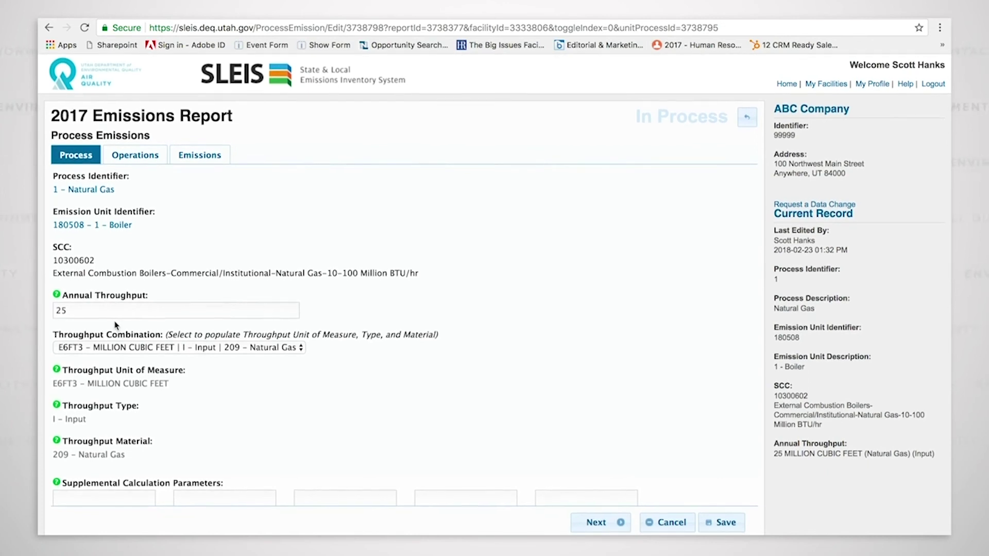
scroll(116, 324, down, 3)
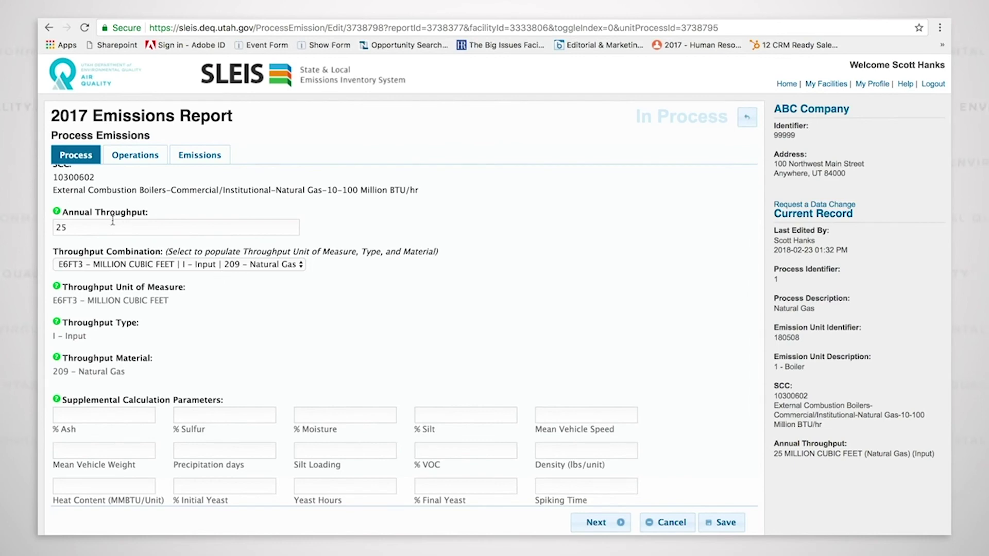
scroll(420, 223, up, 3)
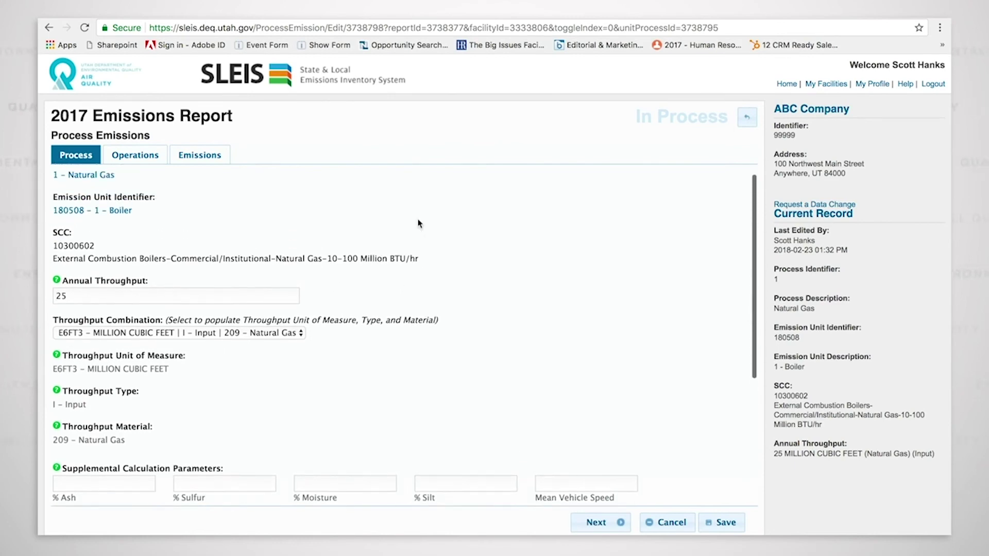
scroll(418, 222, down, 3)
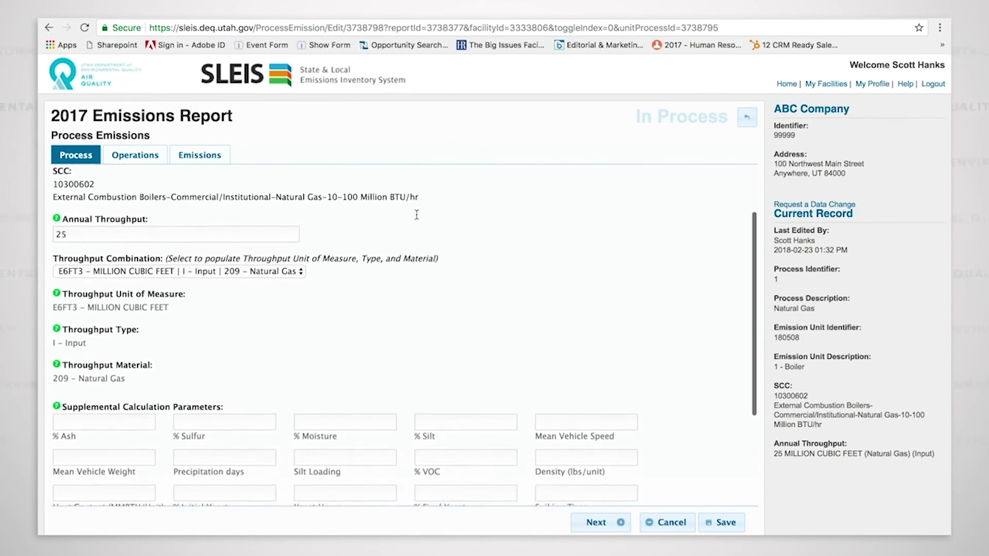
scroll(417, 221, down, 1)
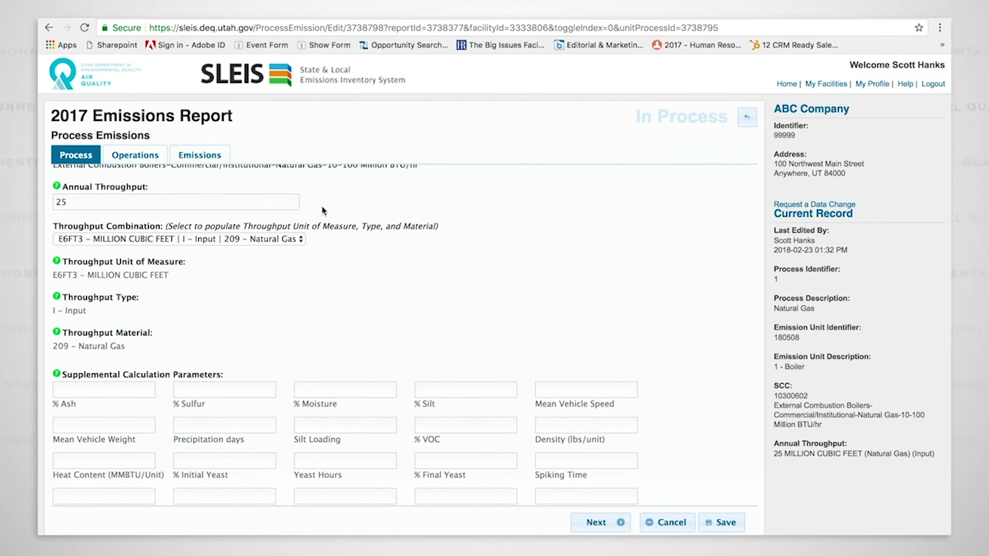
scroll(369, 280, down, 3)
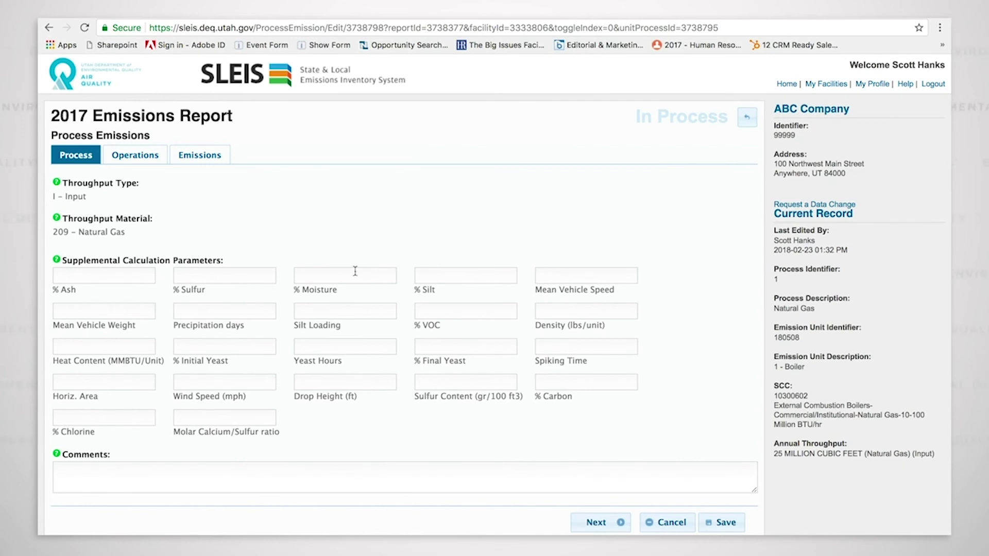
scroll(280, 227, up, 5)
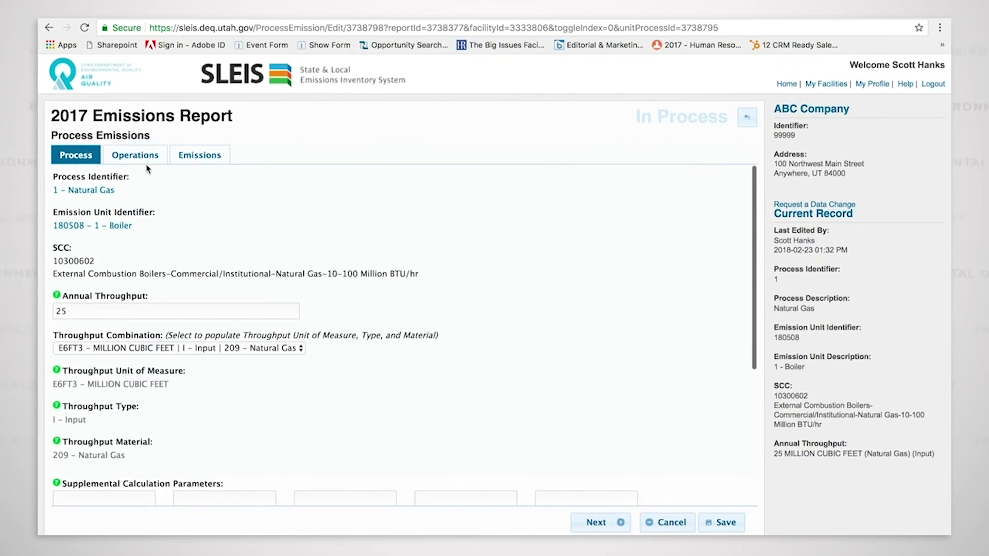
- In the process's operations details, set the standard start time to 07:30 AM and the standard end time to 05:30 PM
click(136, 157)
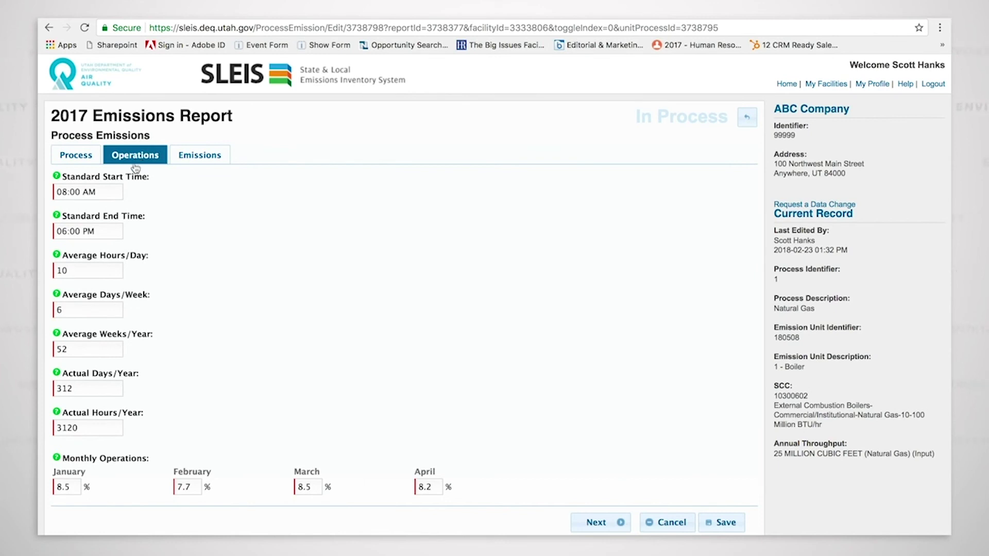
scroll(239, 227, down, 1)
scroll(238, 227, up, 1)
click(109, 192)
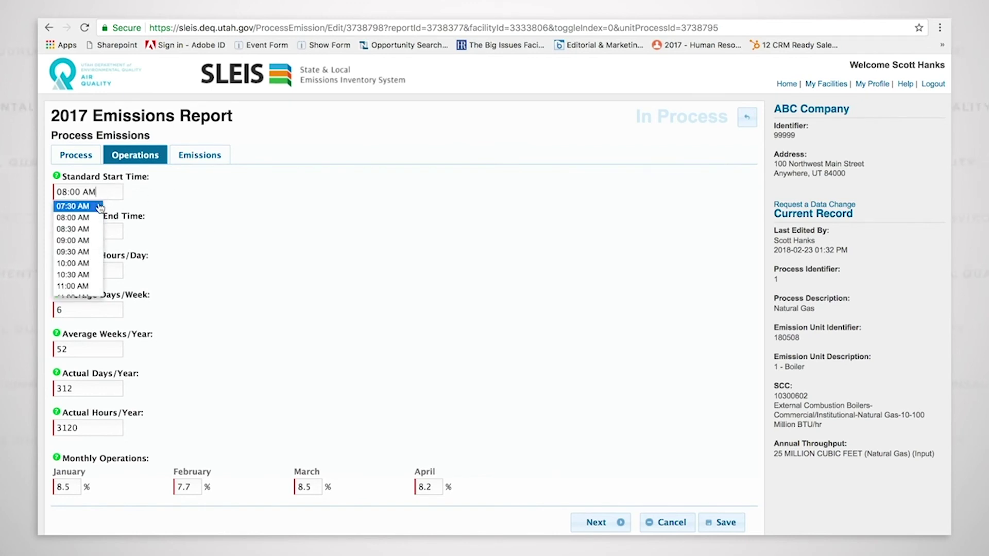
click(83, 207)
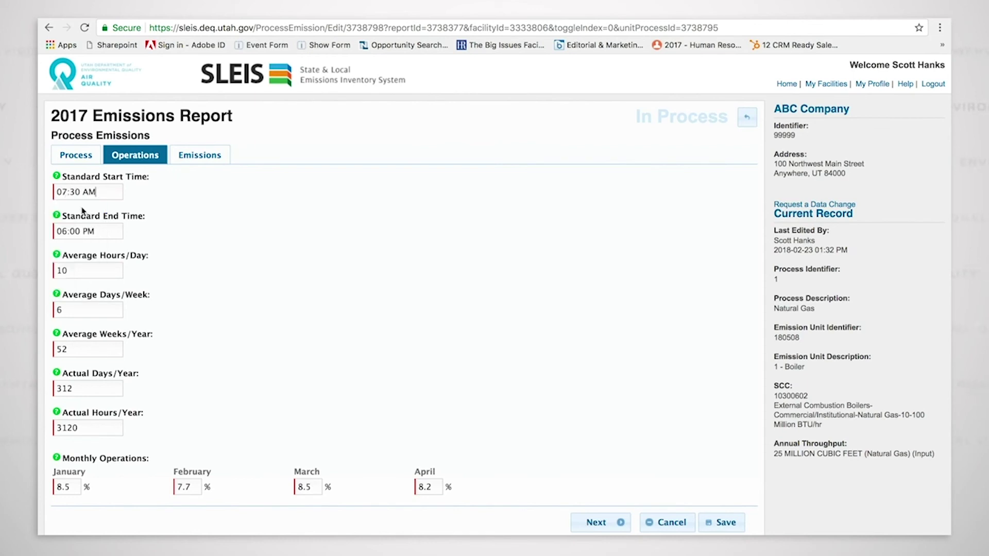
click(101, 229)
click(85, 249)
- Clear the actual hours and days per year and the average weeks/year, days/week and hours/day values
drag(84, 428, 47, 430)
key(BackSpace)
drag(78, 392, 43, 389)
key(BackSpace)
drag(75, 348, 46, 348)
key(BackSpace)
drag(75, 308, 48, 309)
key(BackSpace)
drag(80, 272, 50, 277)
key(BackSpace)
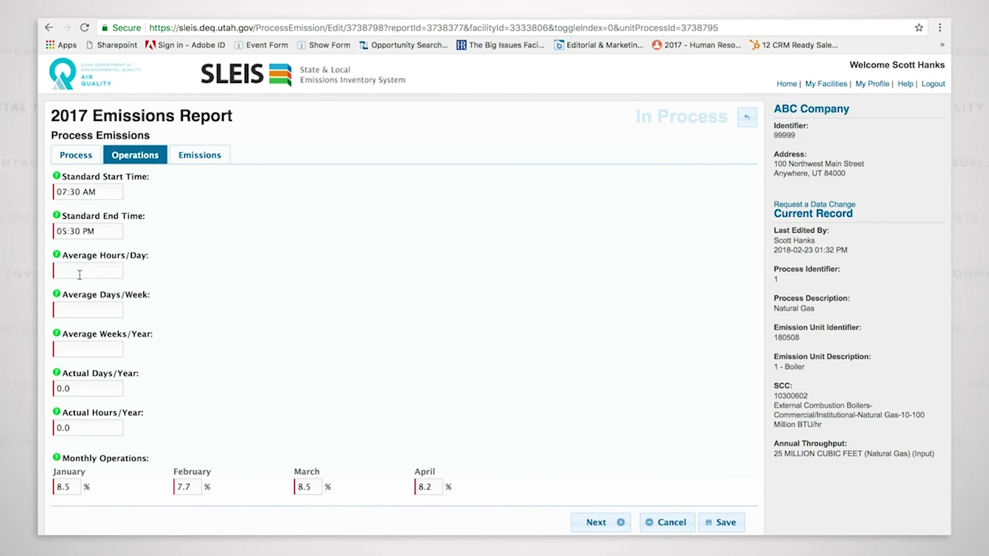
- Enter operating averages of 8 hours per day, 5 days per week and 50 weeks per year
text(8)
key(Tab)
text(5)
key(Tab)
text(50)
key(Tab)
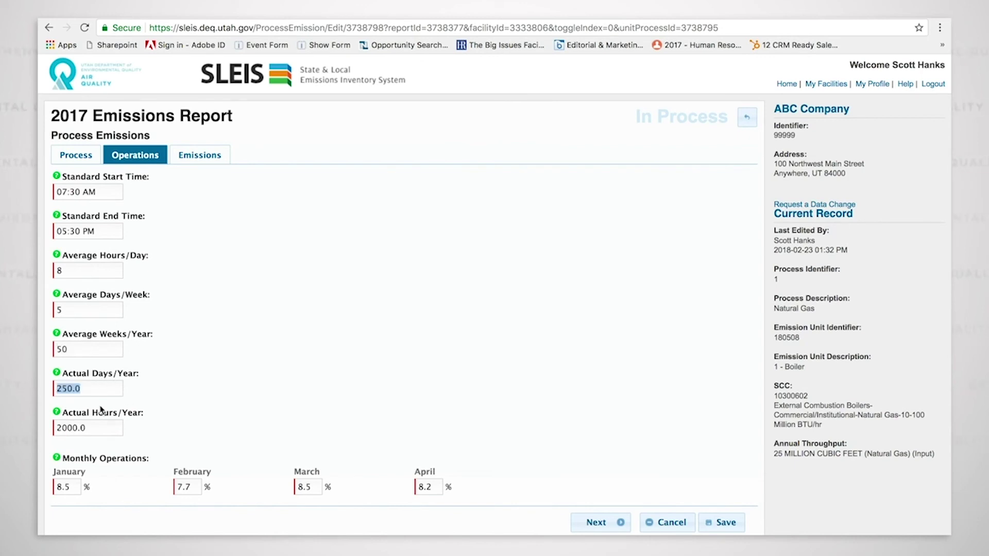
- Consult the help on monthly operating percentages, close it, and review the operations entries and monthly distribution
scroll(281, 390, down, 3)
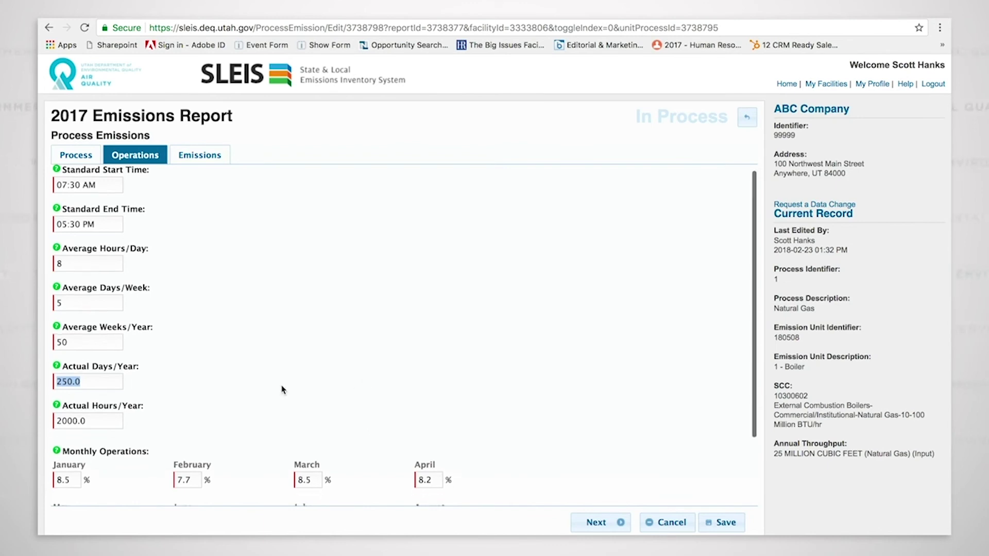
scroll(262, 371, down, 2)
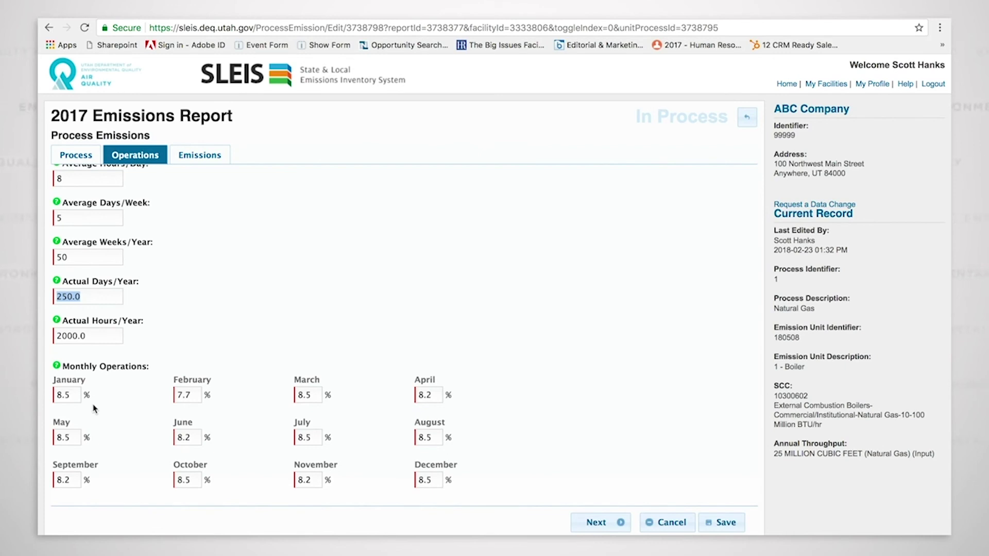
click(57, 367)
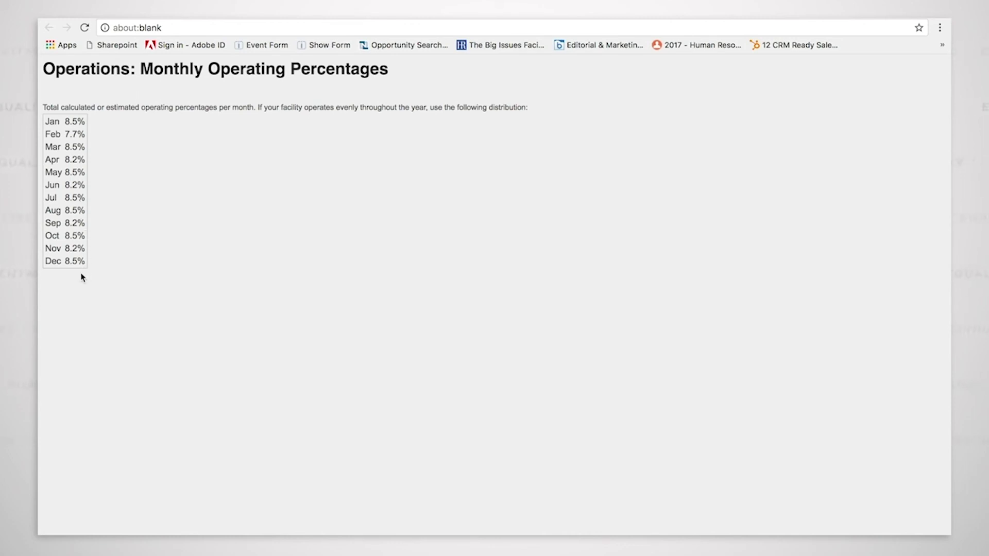
mouse_move(363, 21)
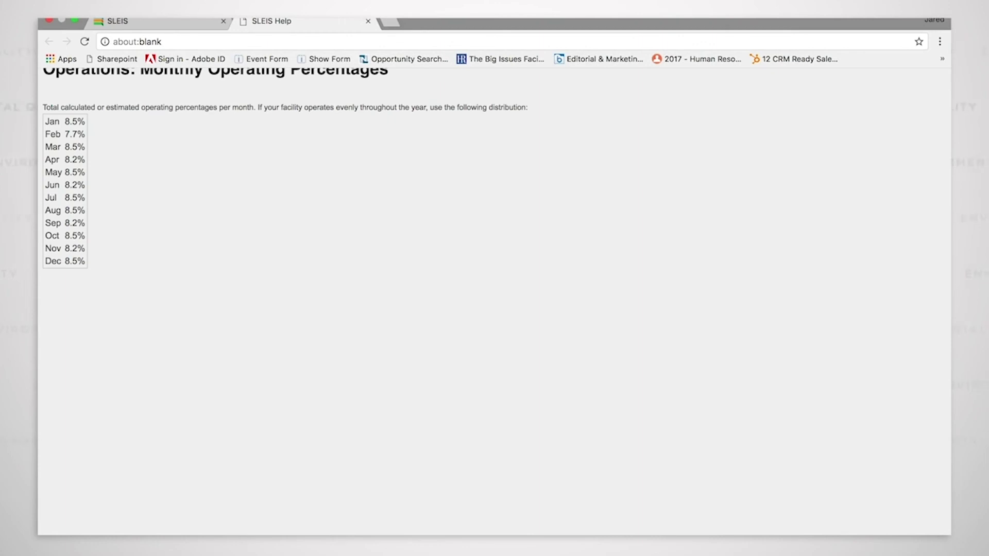
click(368, 21)
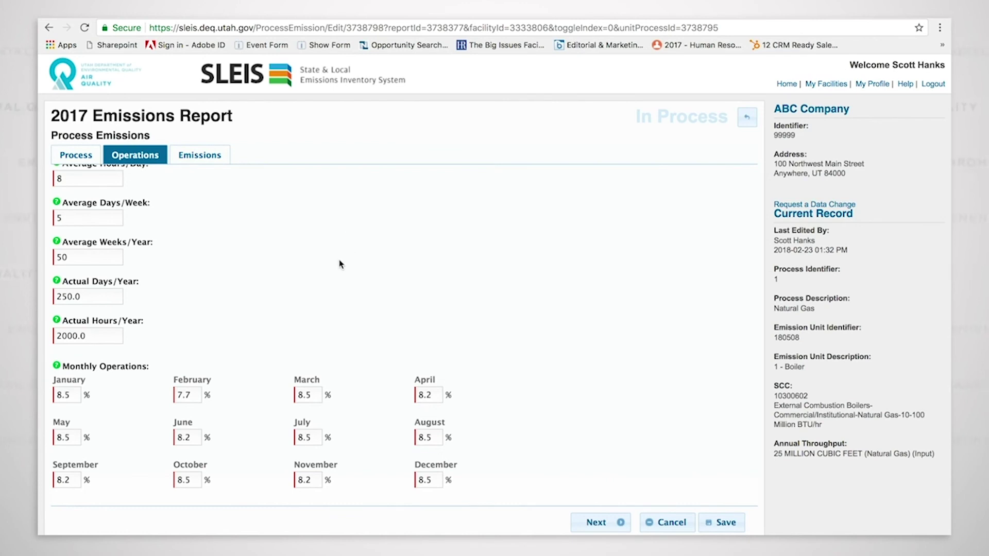
scroll(230, 255, up, 2)
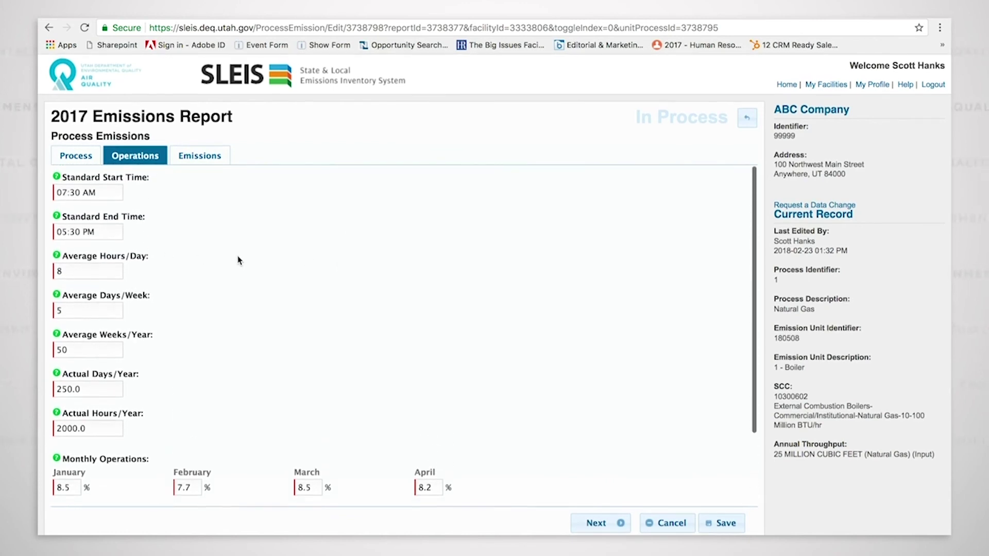
scroll(239, 261, down, 3)
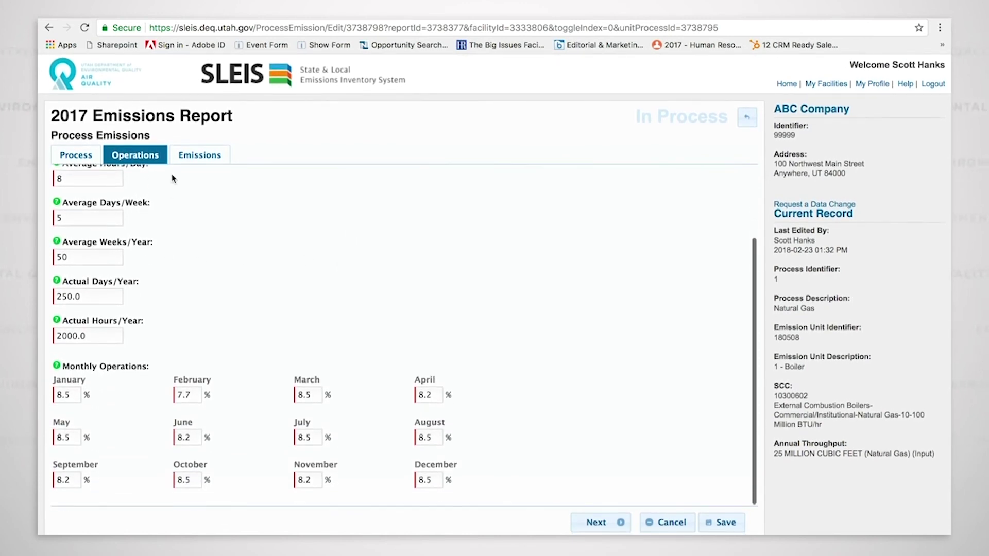
- For the PM10-PRI pollutant, choose calculation method 8_2 - EPA WebFIRE Emission Factor (pre-control) and select the uncontrolled WebFIRE factor 7.6
click(194, 161)
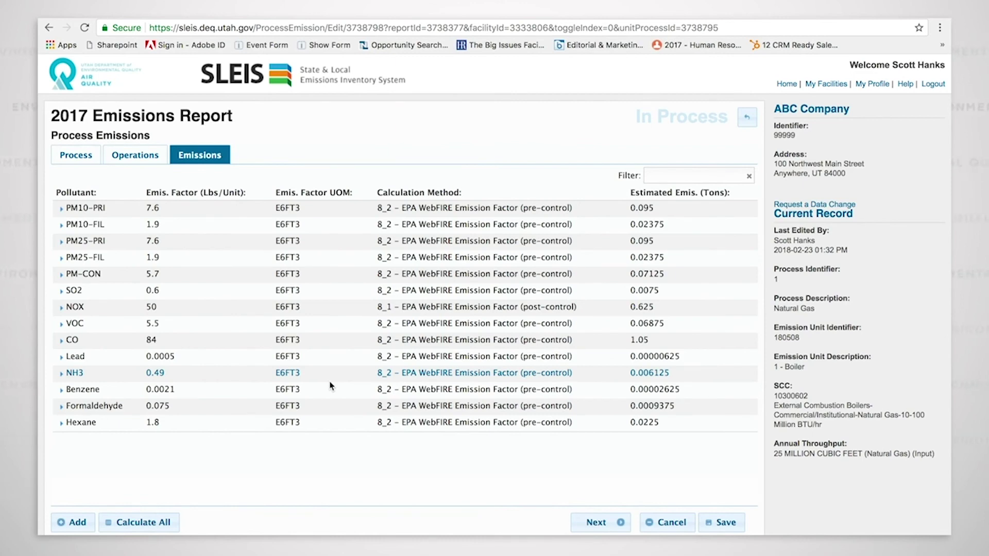
click(258, 207)
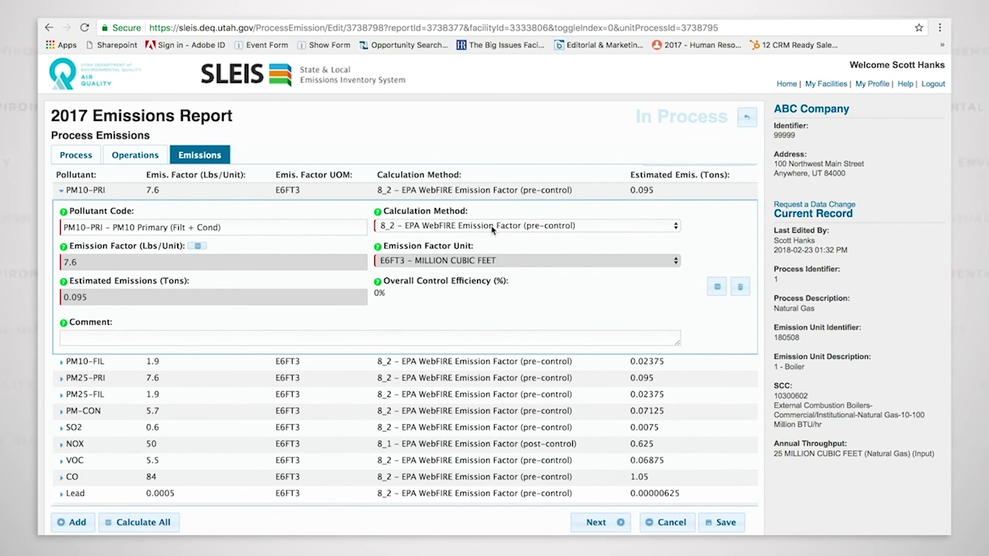
click(615, 227)
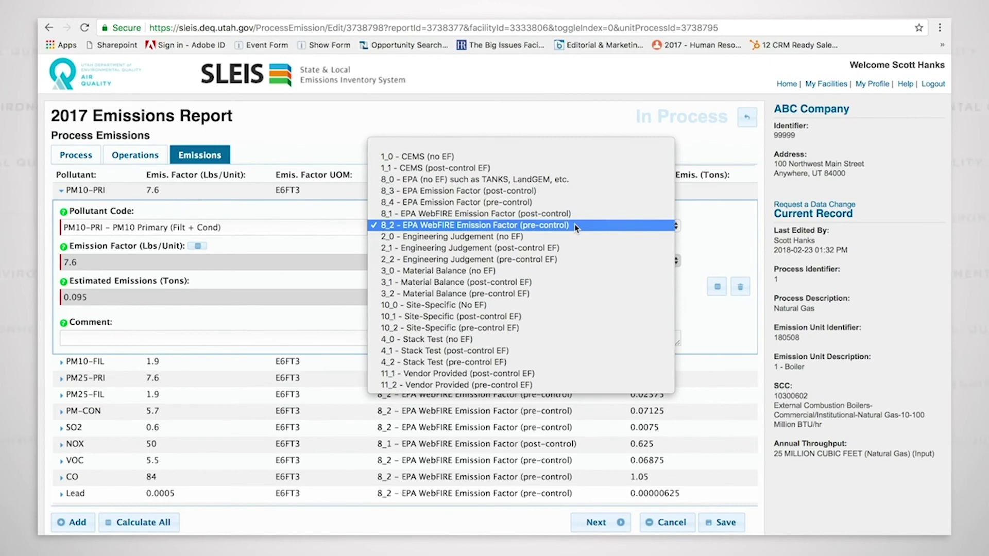
click(537, 225)
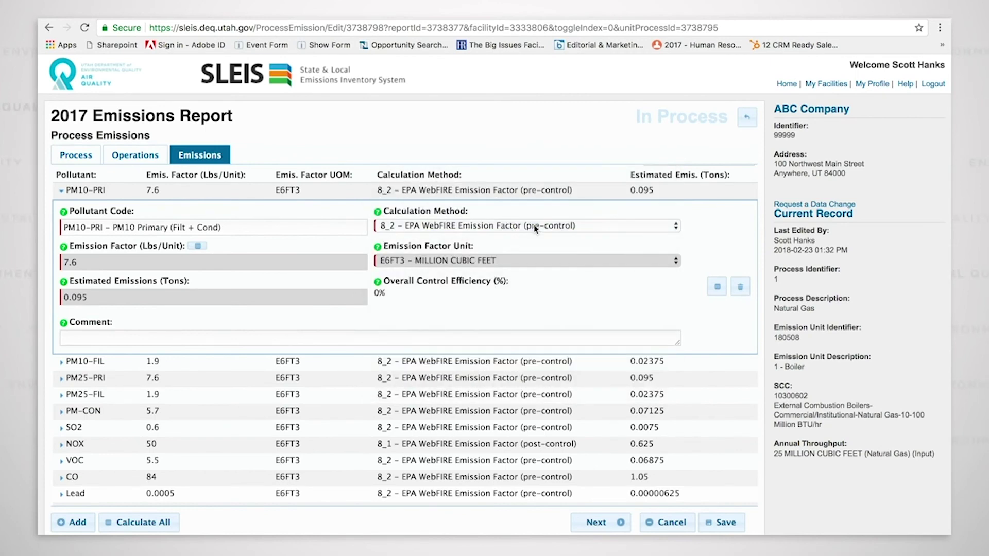
click(199, 247)
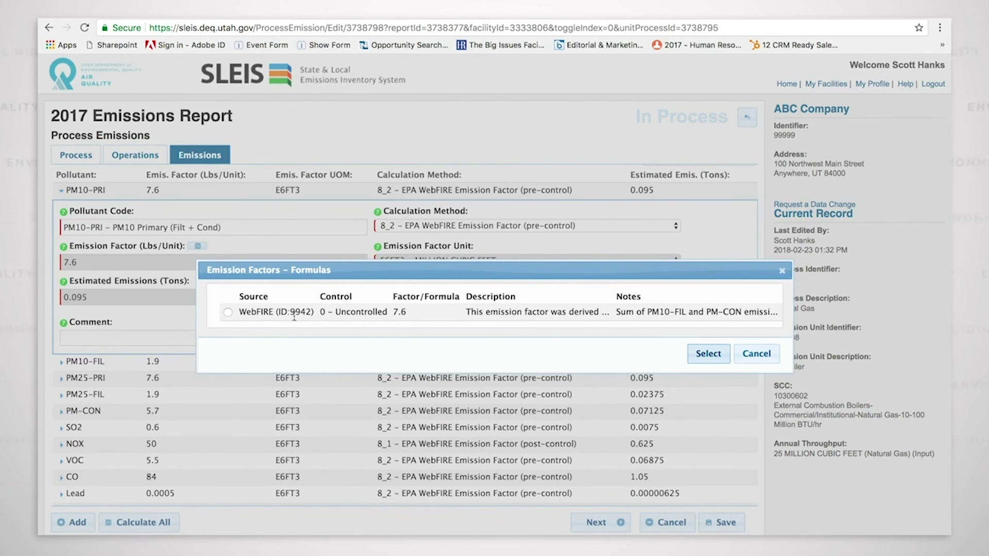
click(228, 312)
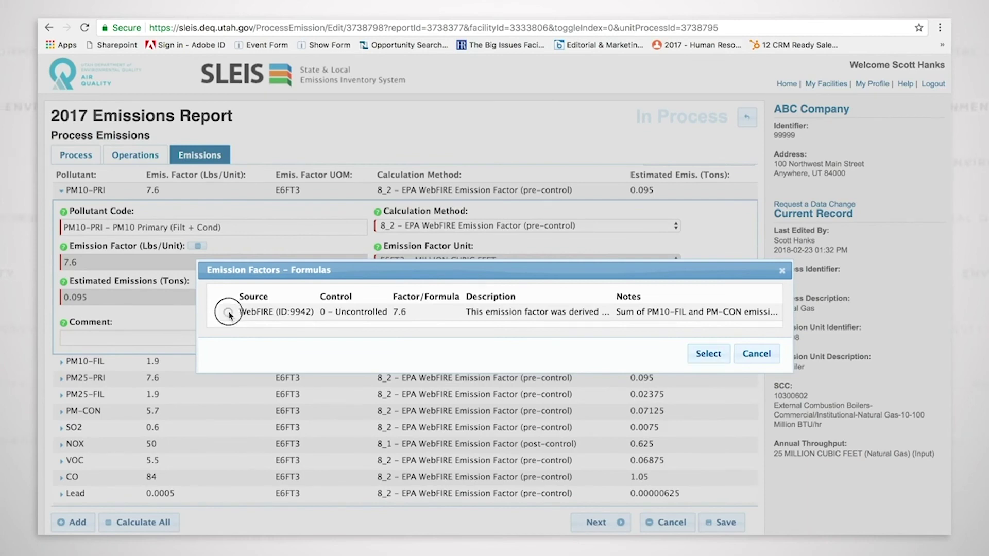
click(704, 351)
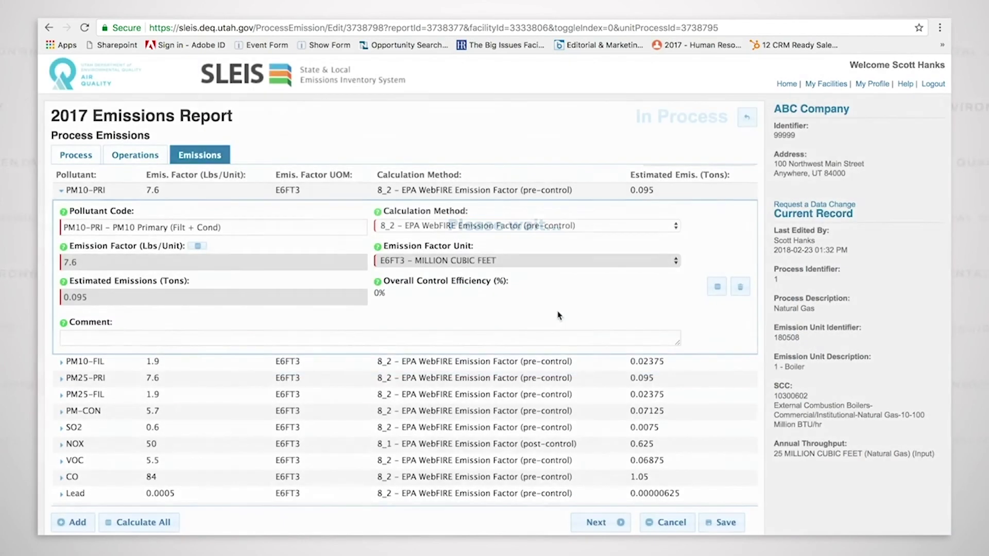
mouse_move(479, 299)
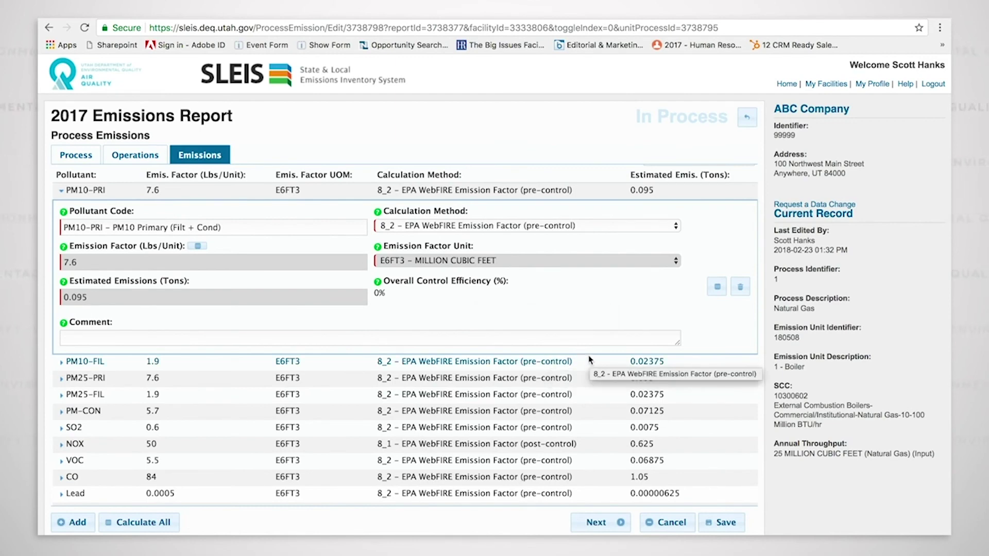
- Select the WebFIRE Low NOx Burner (LNB) emission factor 50 for the NOX pollutant, and collapse the PM10-PRI details
scroll(448, 377, down, 1)
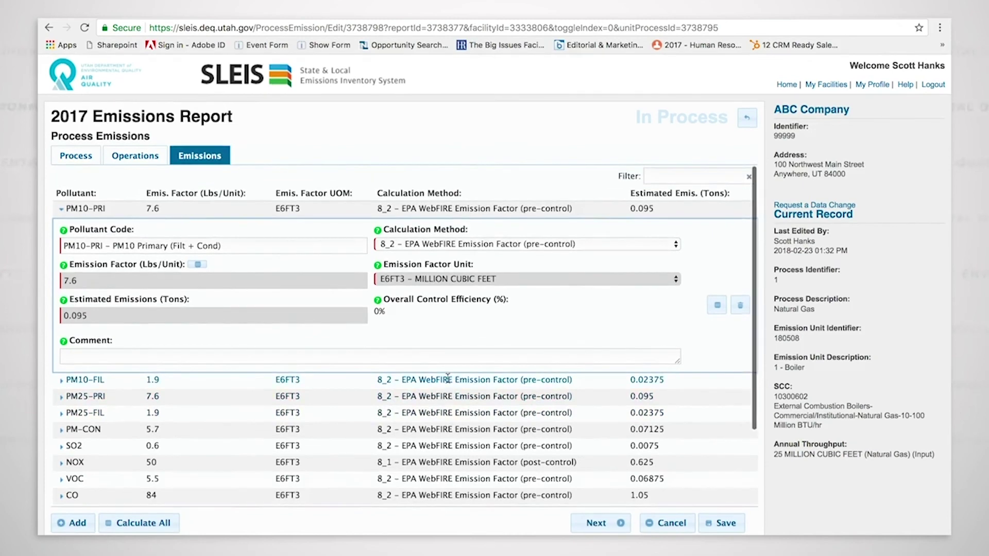
scroll(448, 378, down, 4)
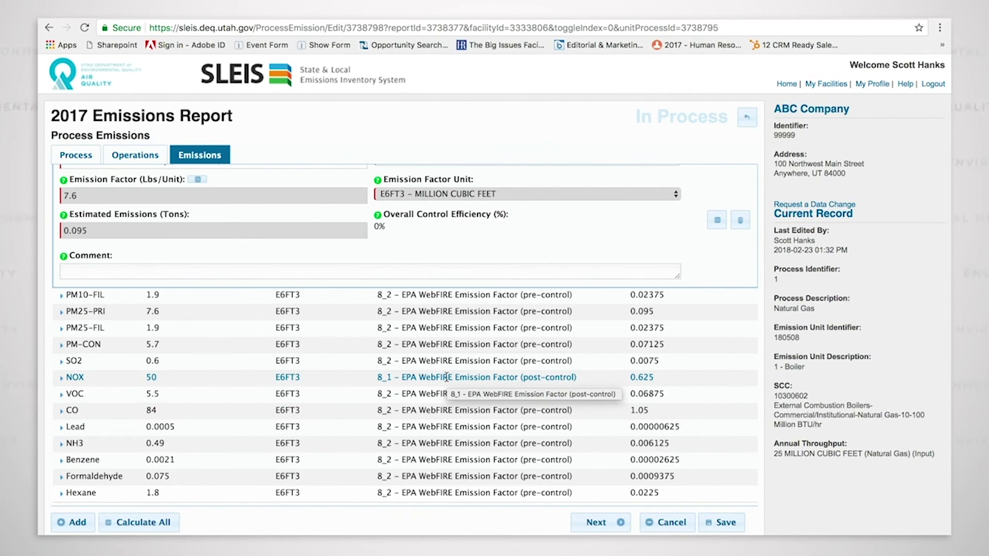
click(446, 377)
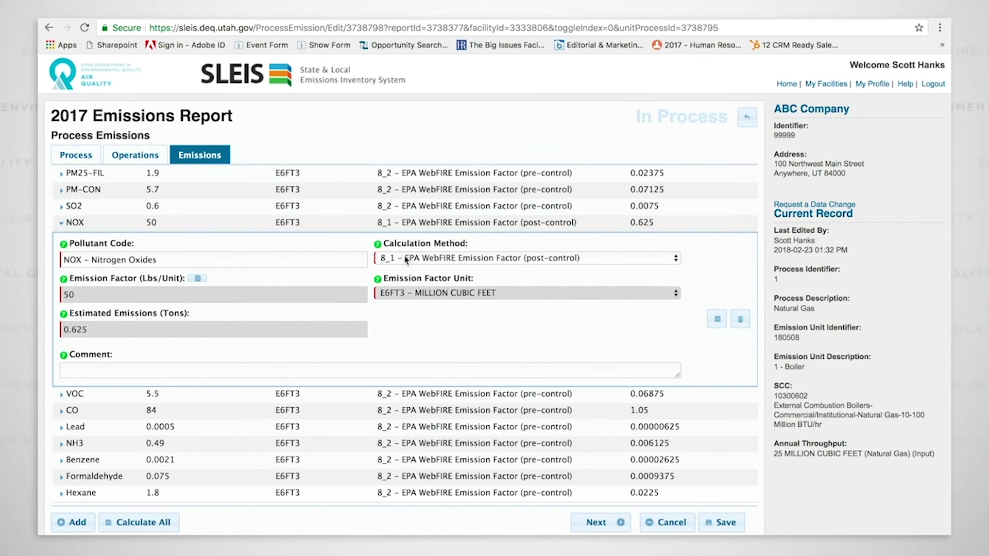
click(197, 279)
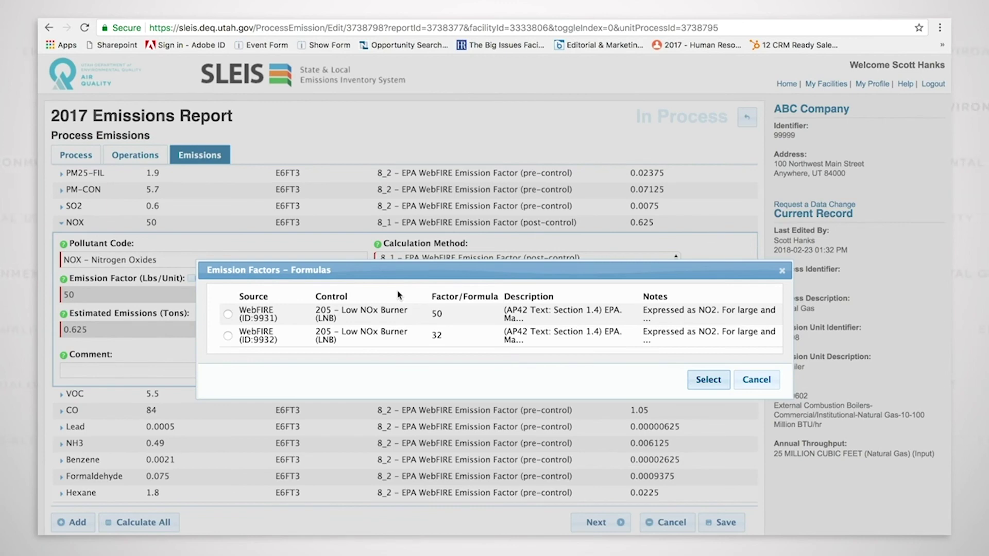
click(228, 314)
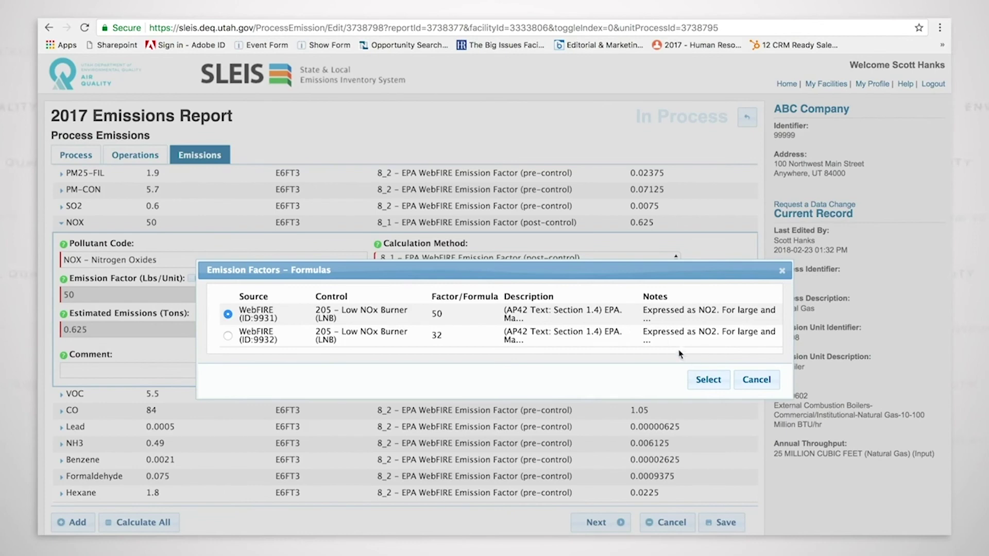
click(708, 380)
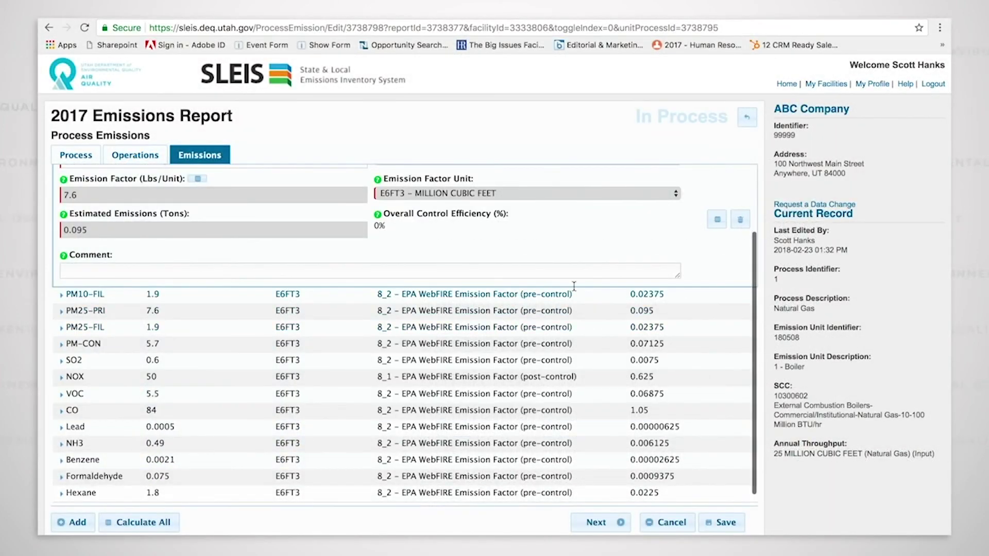
drag(752, 268, 753, 203)
click(193, 209)
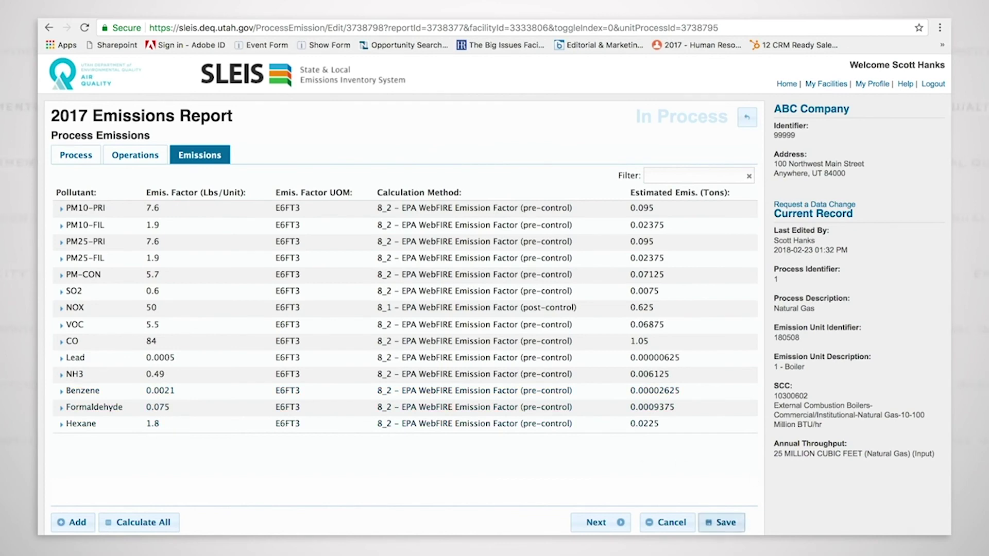
- Save the natural gas process emissions, and set the process's annual throughput to 32 million cubic feet
click(731, 529)
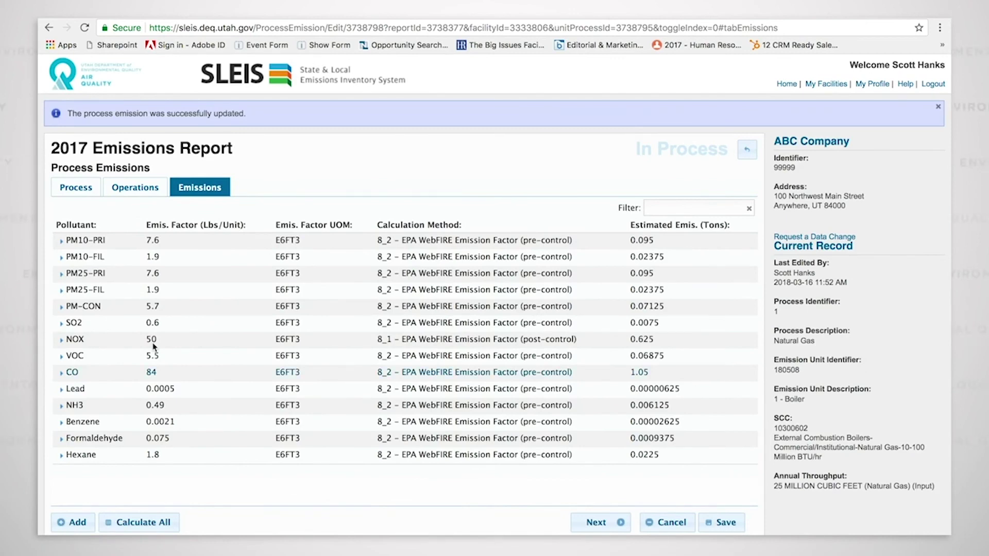
click(80, 191)
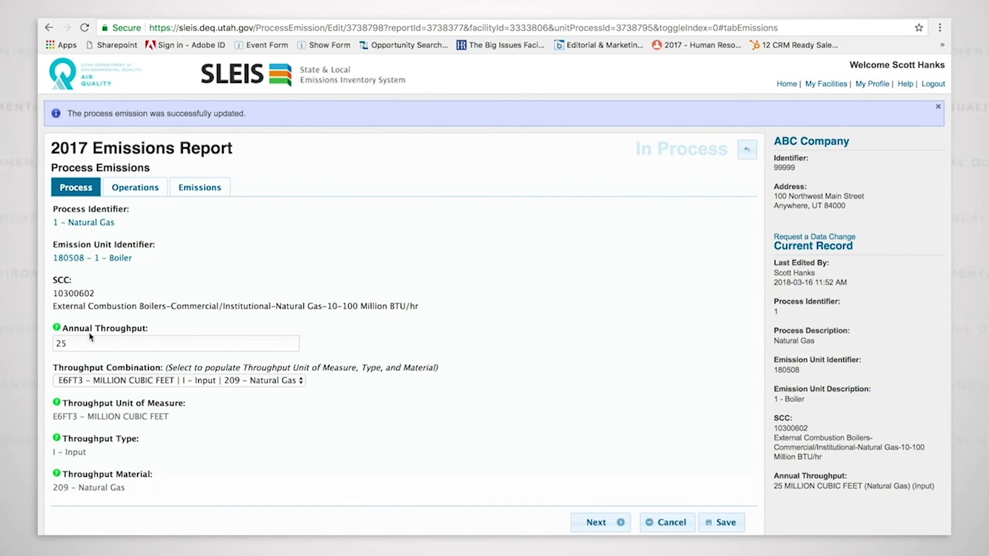
drag(78, 344, 50, 344)
text(32)
- Recalculate the estimated emissions of all pollutants for the natural gas process and save the record
click(211, 193)
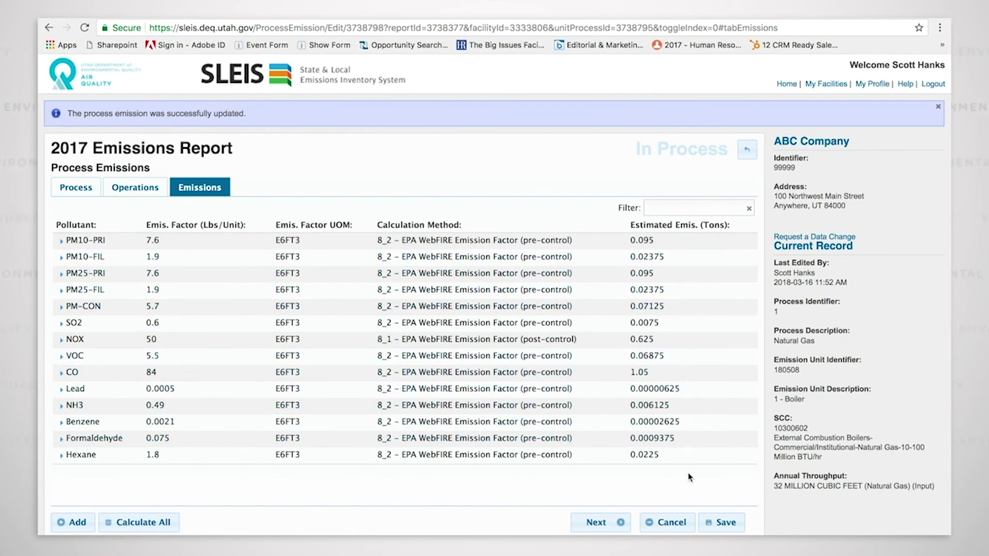
click(143, 523)
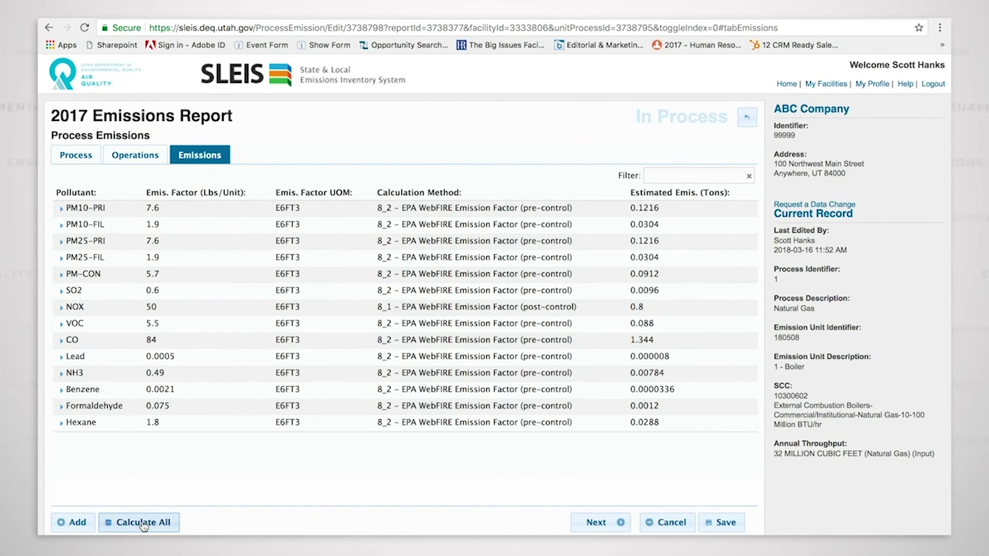
click(726, 524)
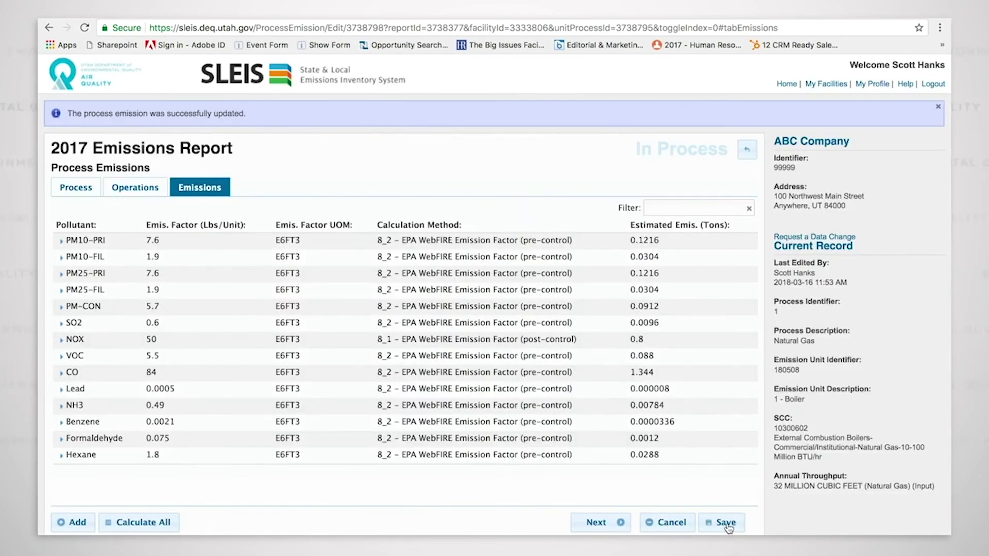
- Open the boiler's Diesel Fuel process from the process emissions list and review its throughput, supplemental parameters, operations and pollutant emissions
click(747, 149)
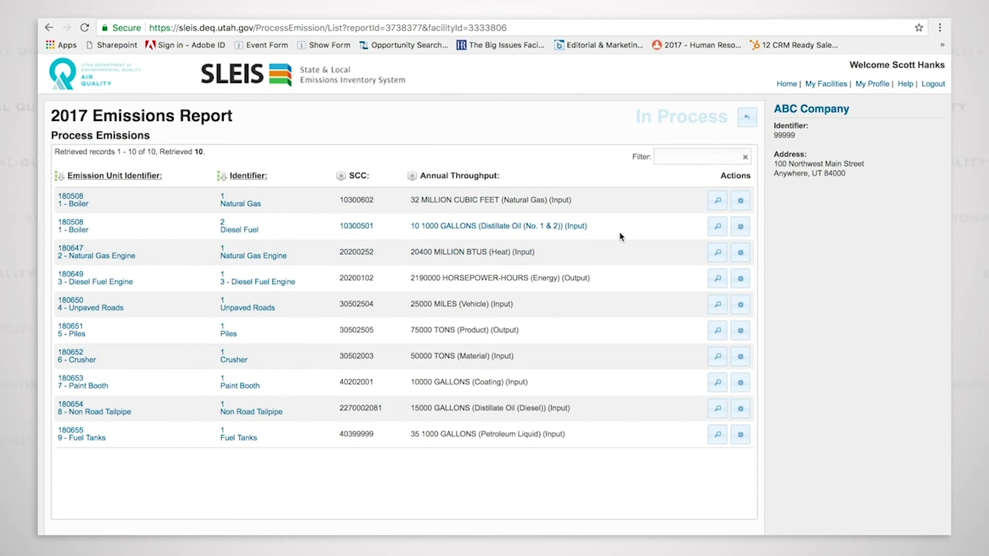
click(740, 229)
scroll(534, 258, down, 3)
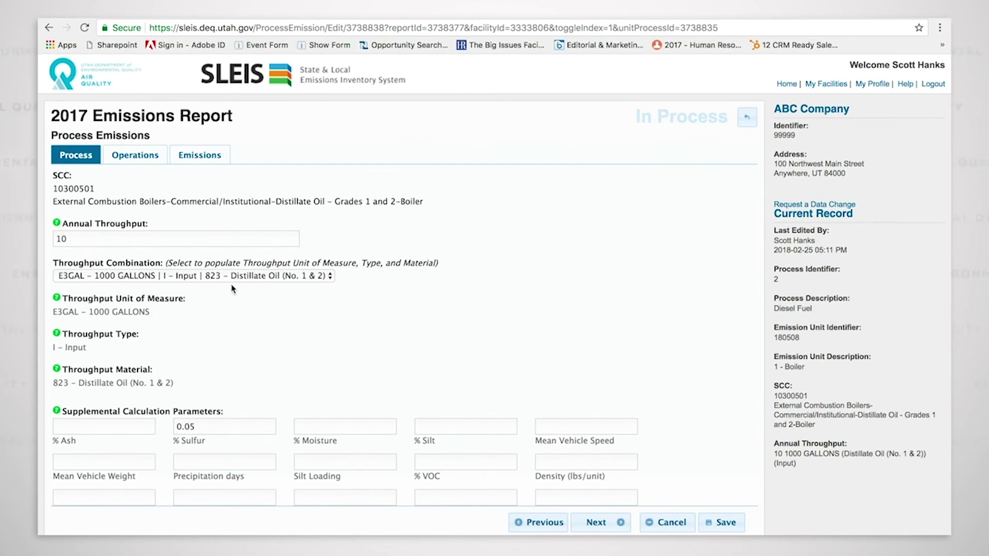
scroll(316, 353, down, 5)
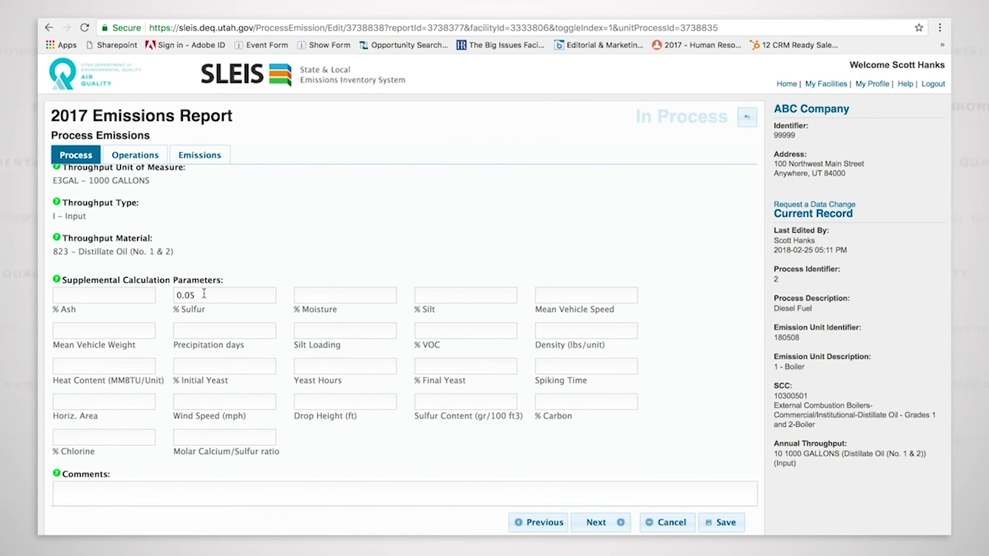
scroll(323, 260, up, 4)
scroll(323, 260, up, 4)
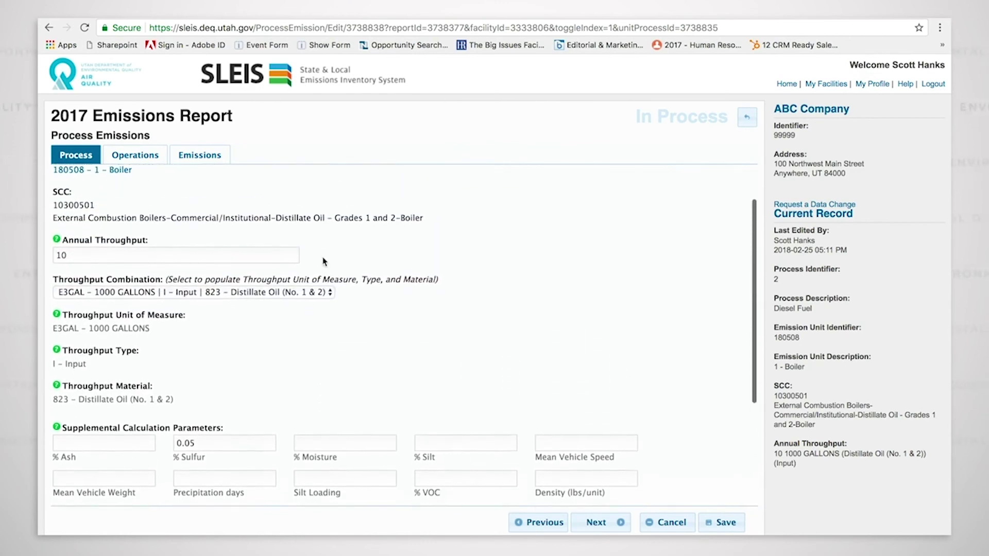
click(146, 156)
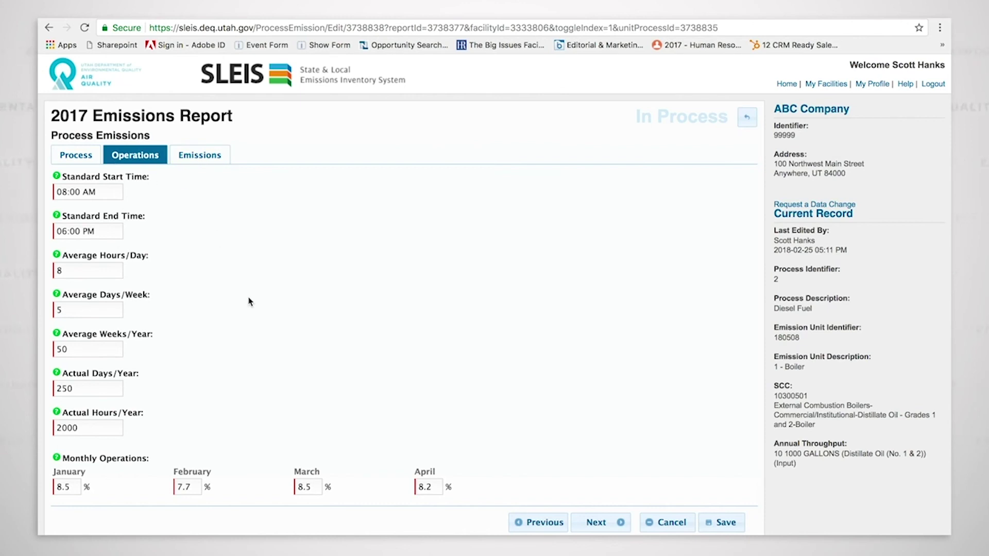
click(209, 155)
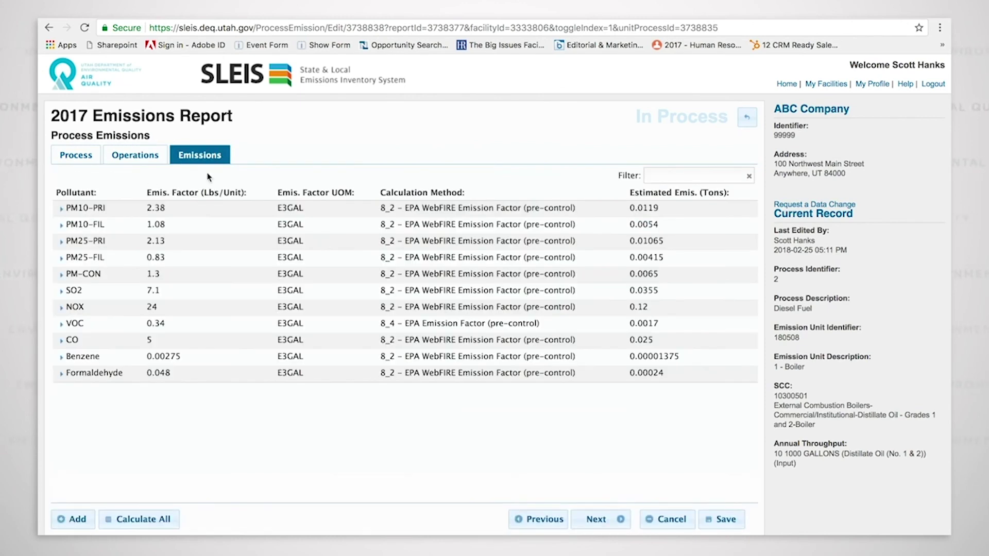
- Expand the PM10-PRI and SO2 details, and select the uncontrolled WebFIRE formula 142*SU as the SO2 emission factor
click(395, 208)
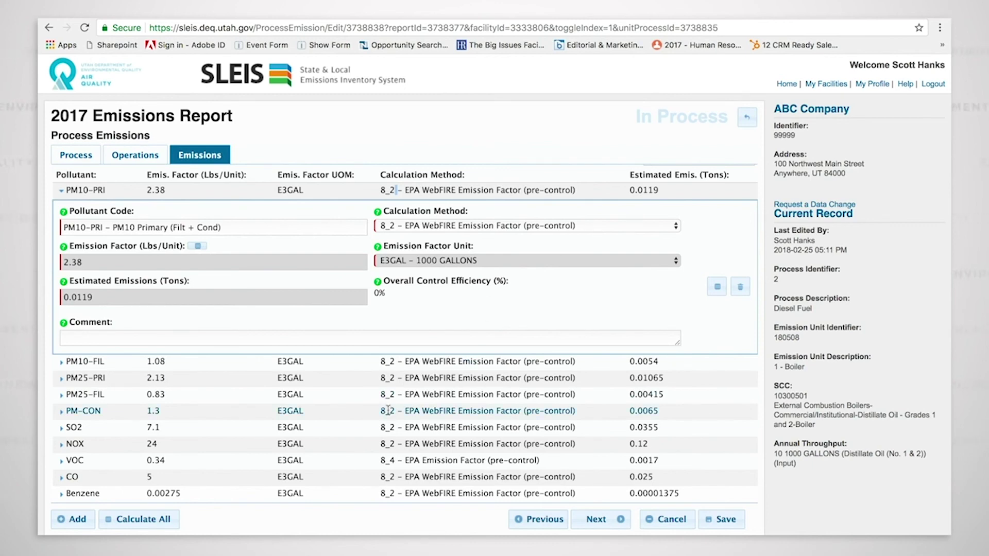
click(401, 426)
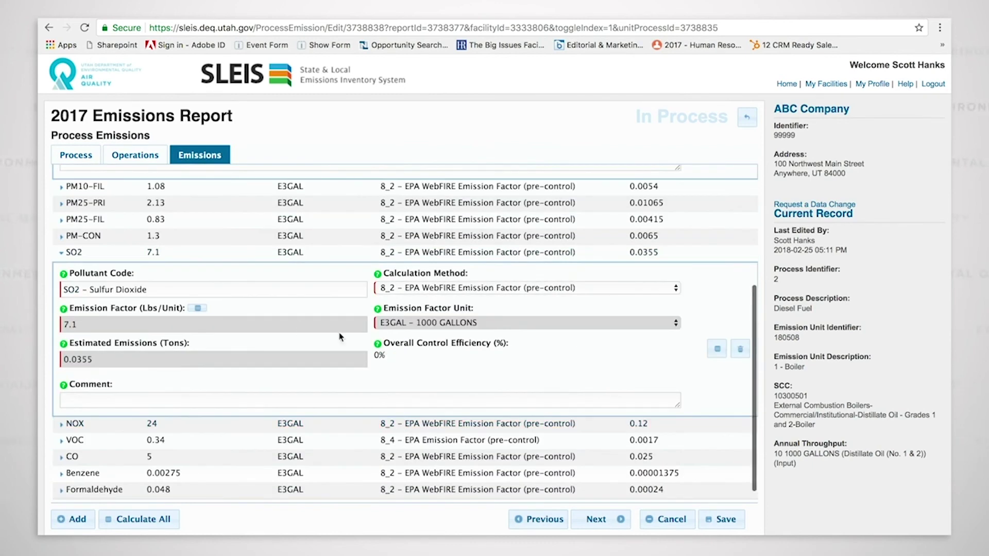
click(197, 309)
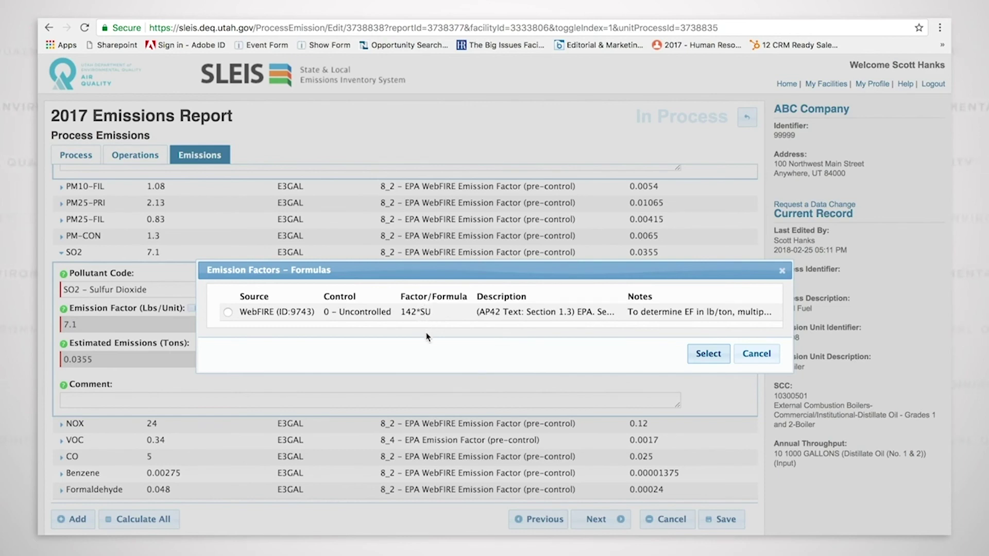
click(227, 311)
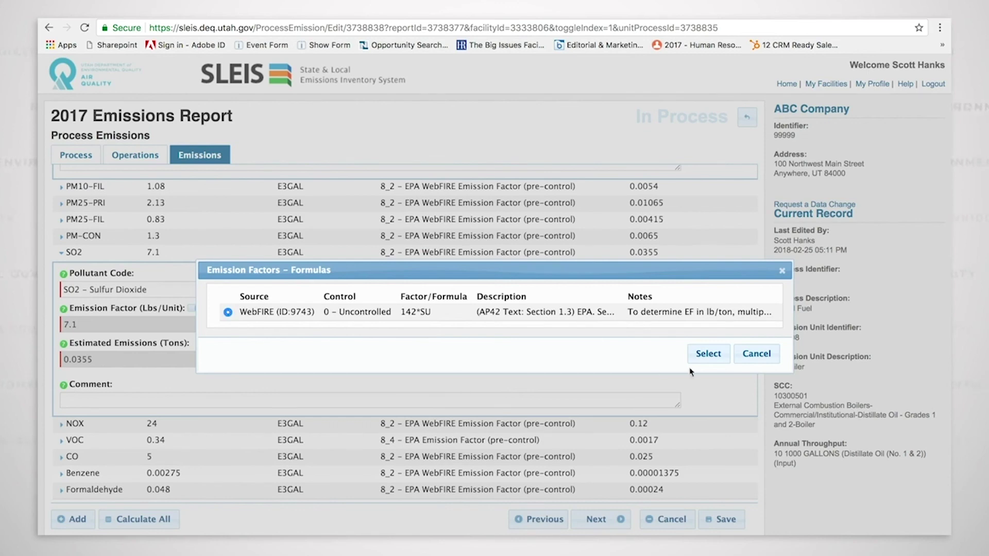
click(713, 358)
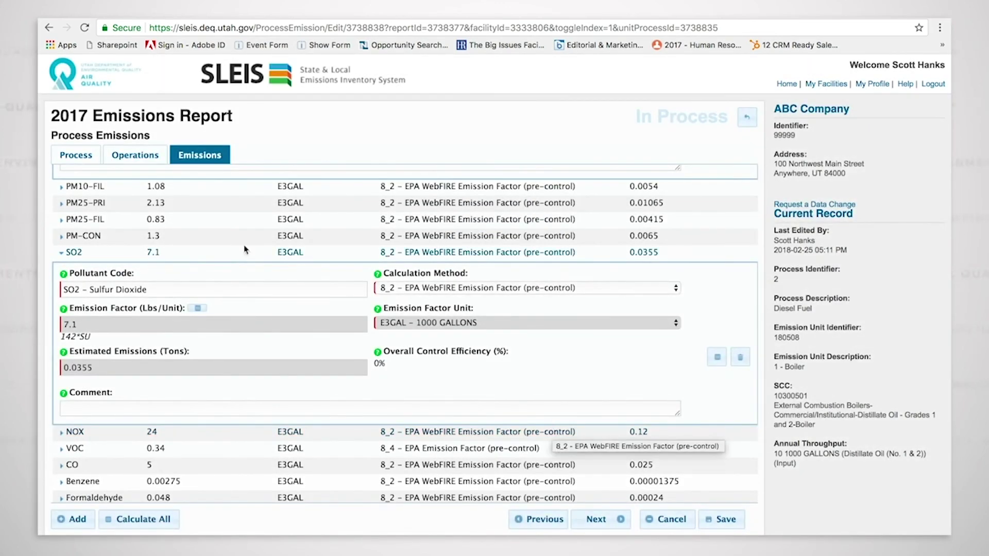
- Clear the % Sulfur supplemental parameter and try to reapply the 142*SU formula to the SO2 emission factor
click(88, 160)
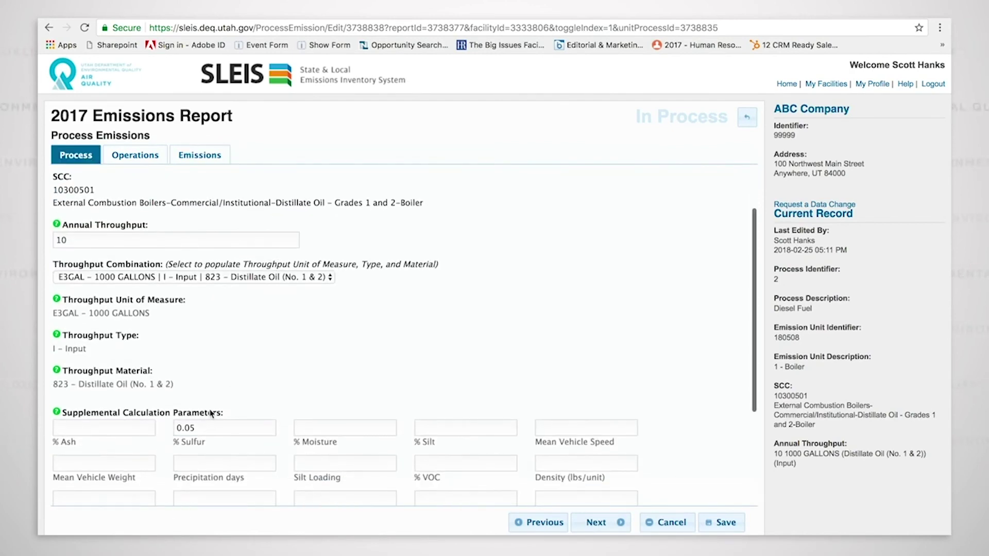
double_click(196, 427)
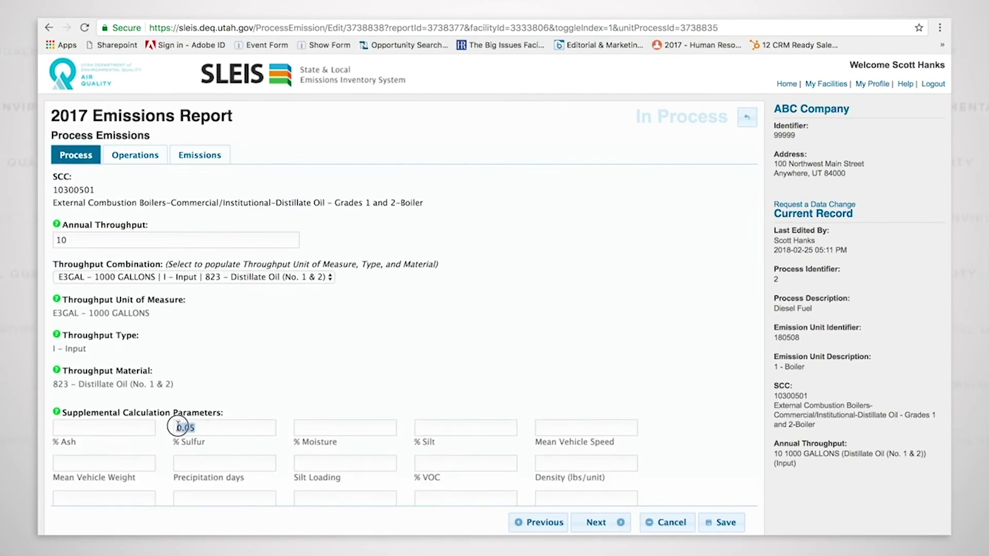
key(BackSpace)
click(196, 157)
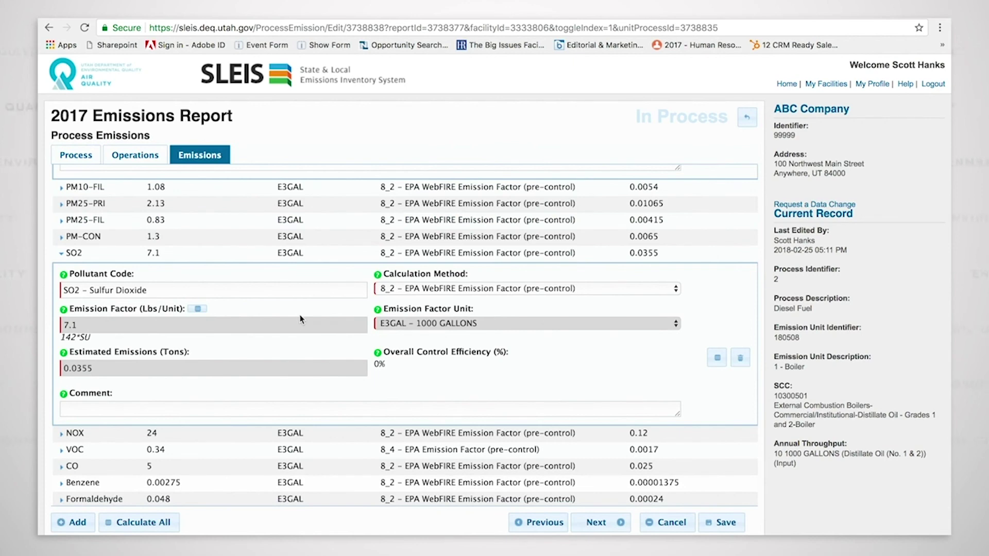
click(198, 311)
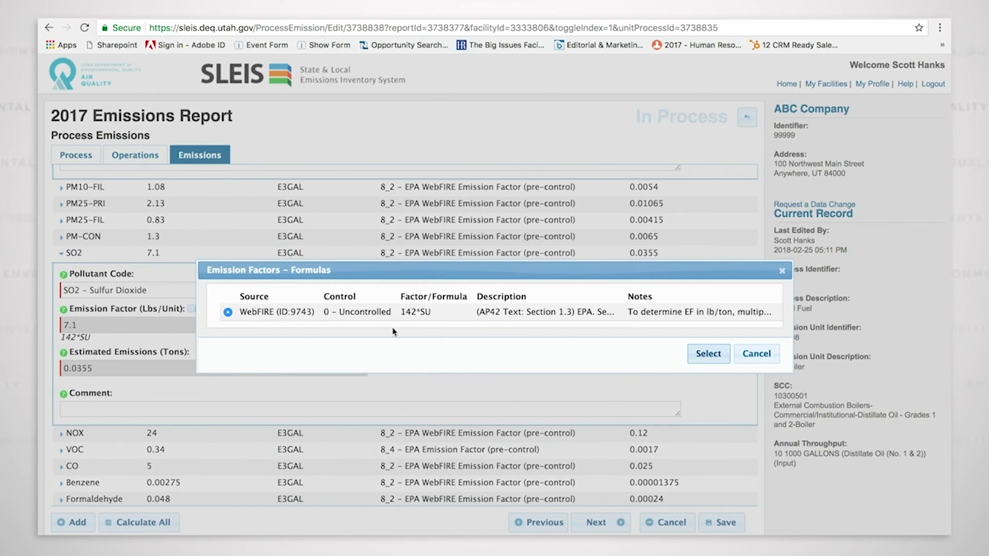
click(718, 356)
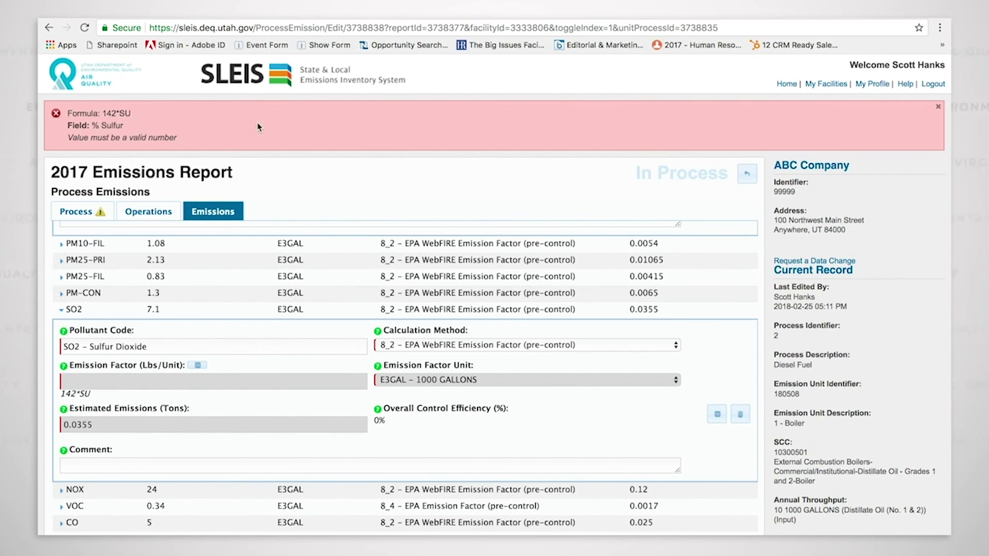
- Enter 0.05 for % Sulfur in the diesel fuel process's supplemental calculation parameters
click(85, 216)
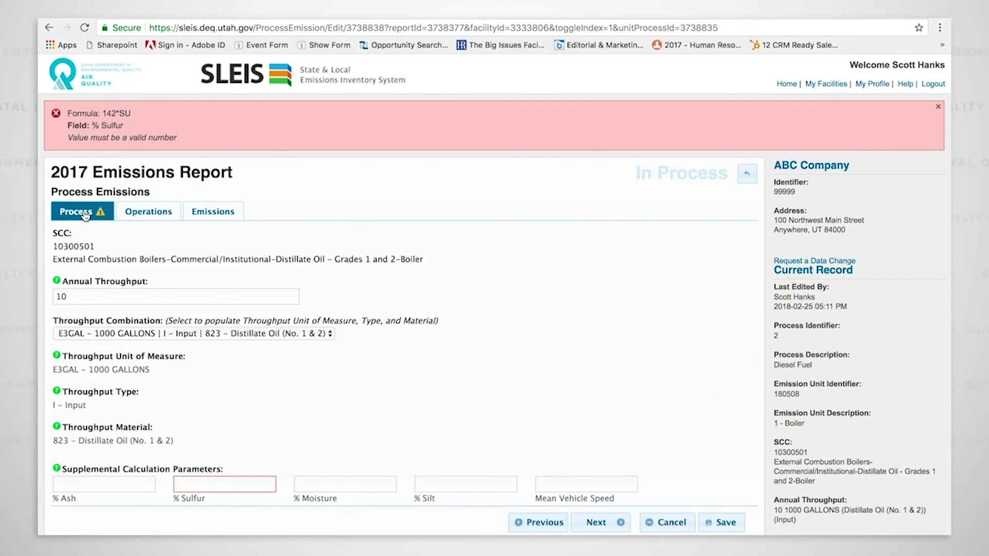
scroll(391, 430, down, 1)
scroll(391, 430, down, 1)
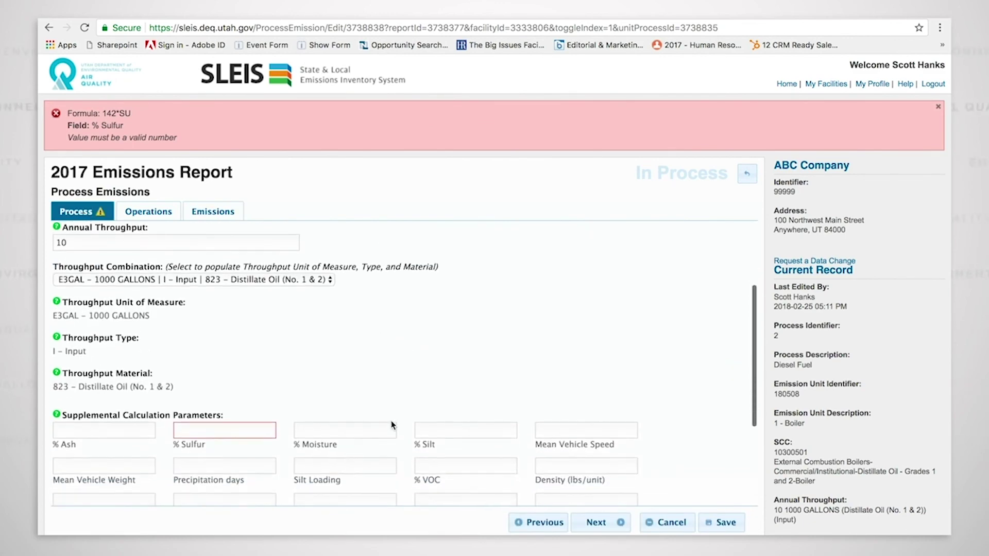
click(242, 429)
text(0.05)
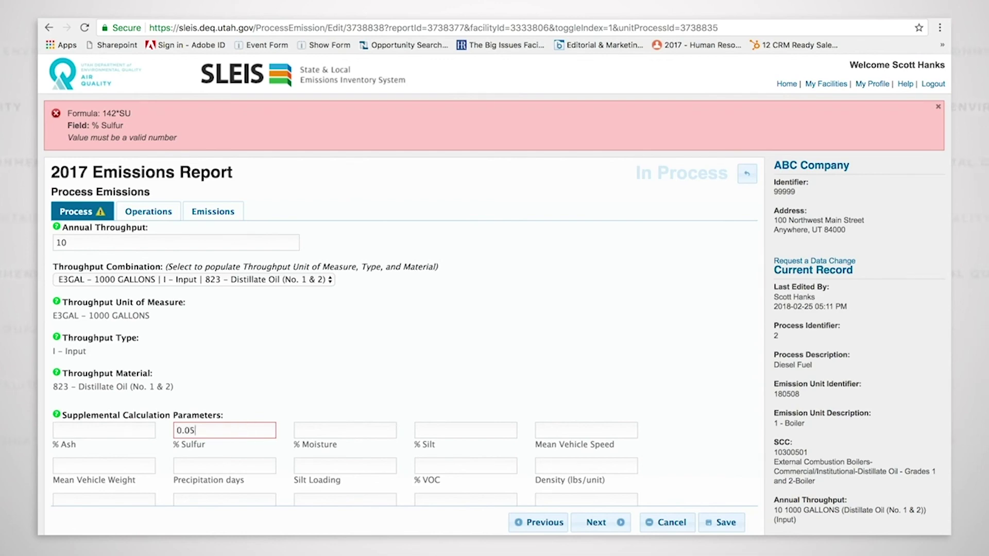
- Select the uncontrolled WebFIRE 142*SU formula again for the SO2 emission factor and save the diesel fuel process emissions
click(221, 216)
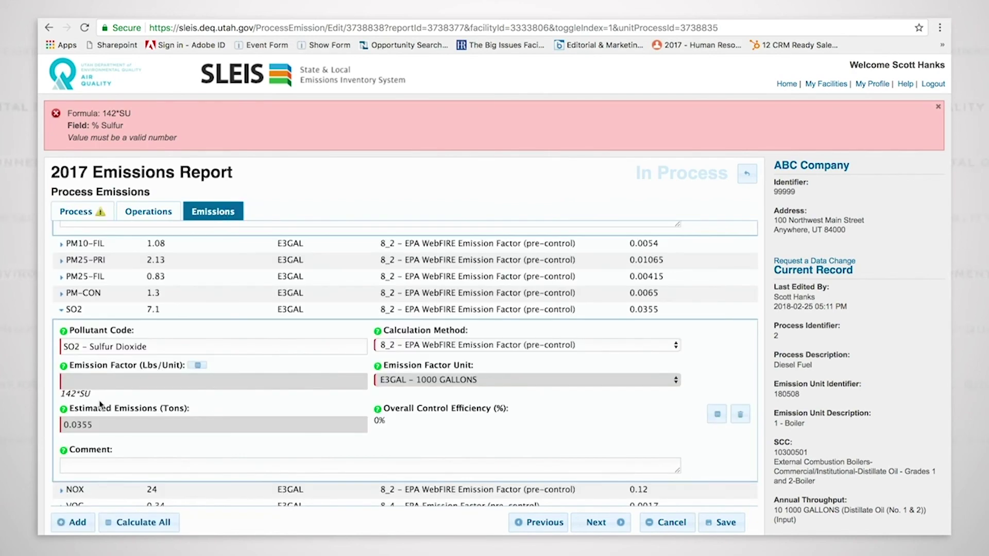
click(199, 367)
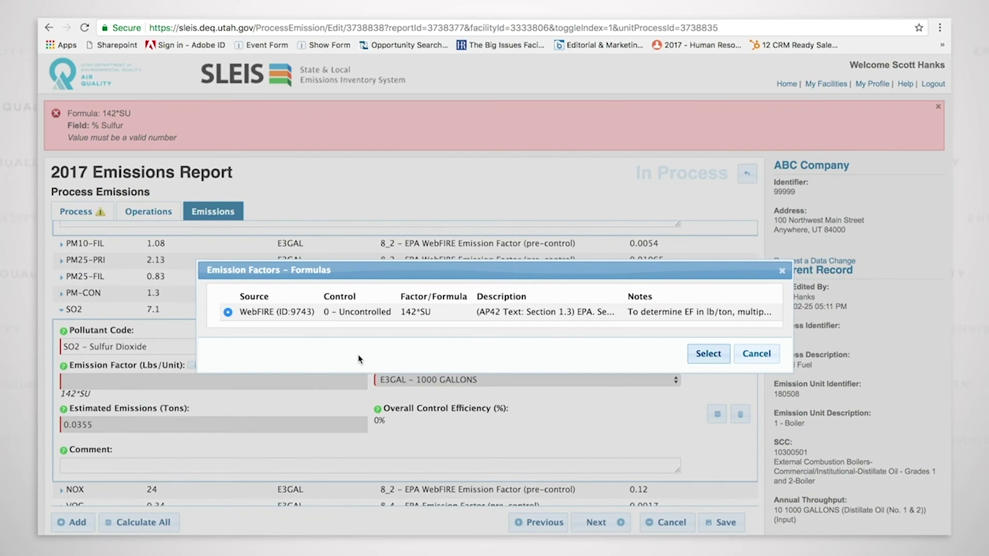
click(227, 311)
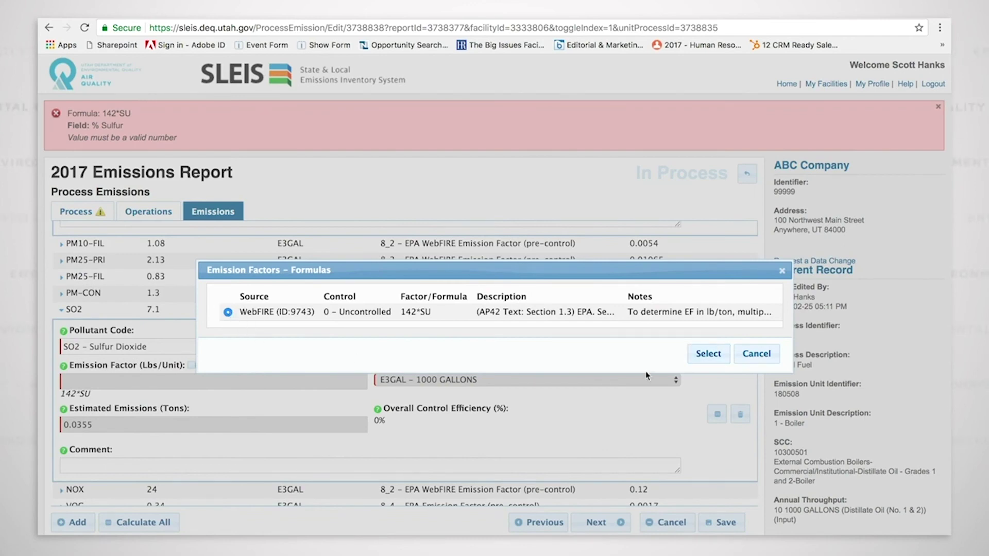
click(708, 354)
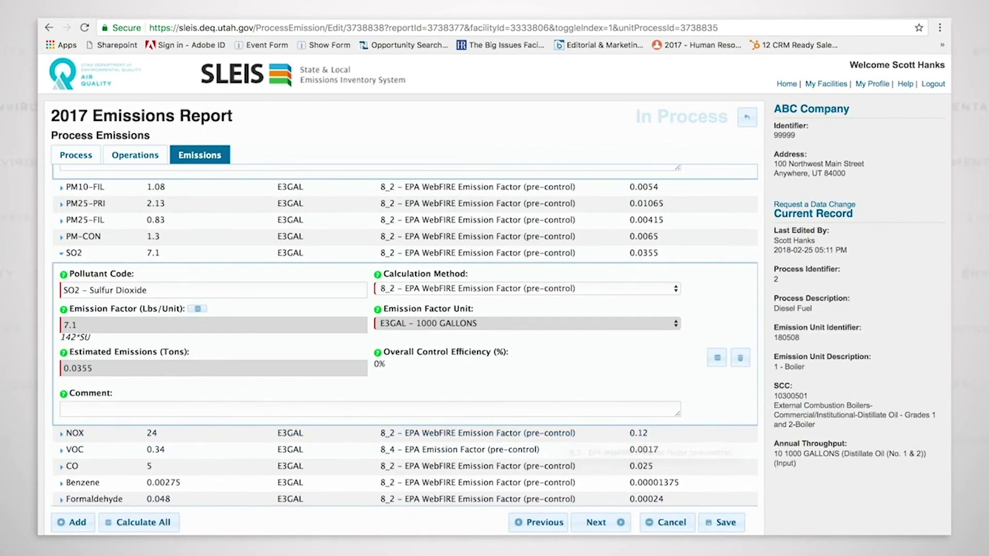
click(726, 524)
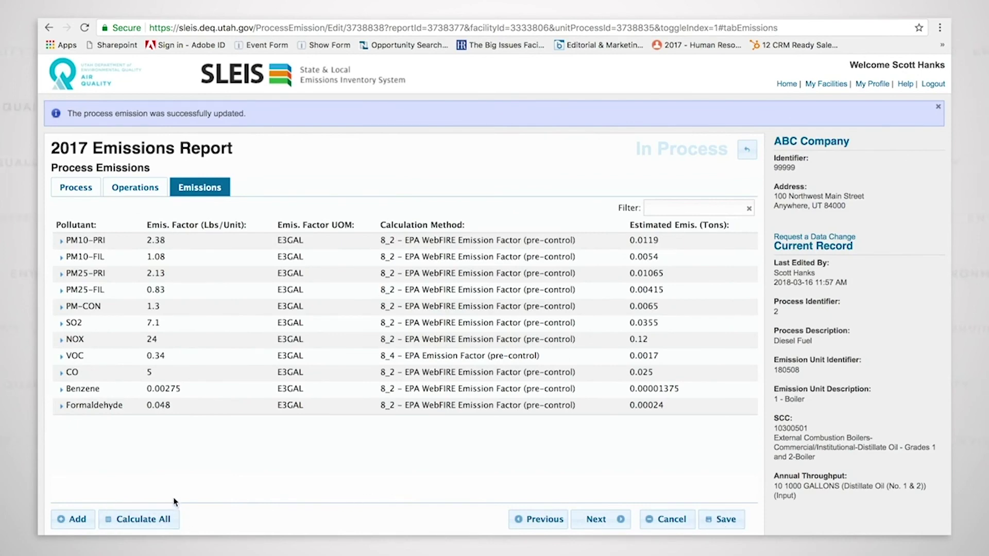
- Set the diesel fuel process's annual throughput to 15 (1000 gallons) and its % Sulfur parameter to 0.15
click(79, 188)
drag(77, 345, 42, 345)
text(15)
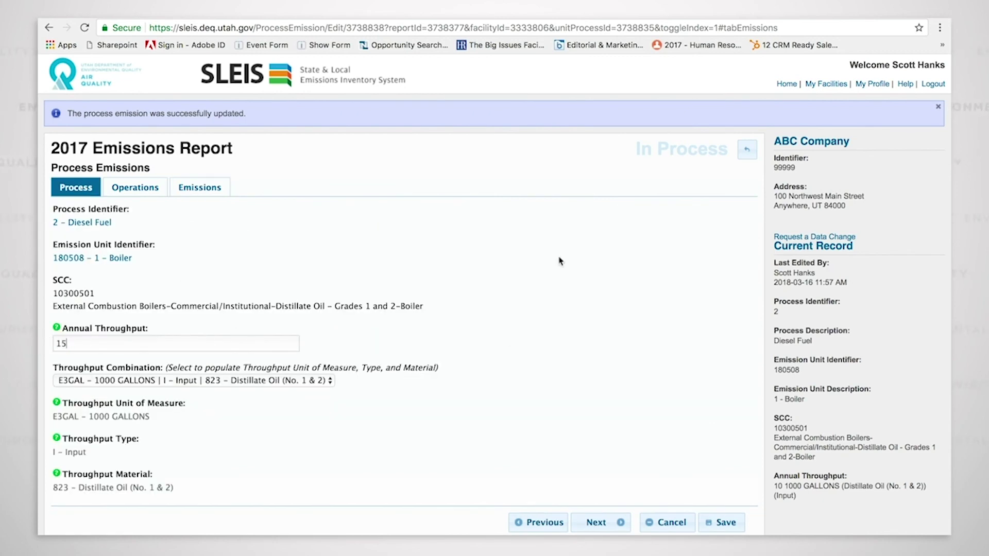
scroll(567, 257, down, 5)
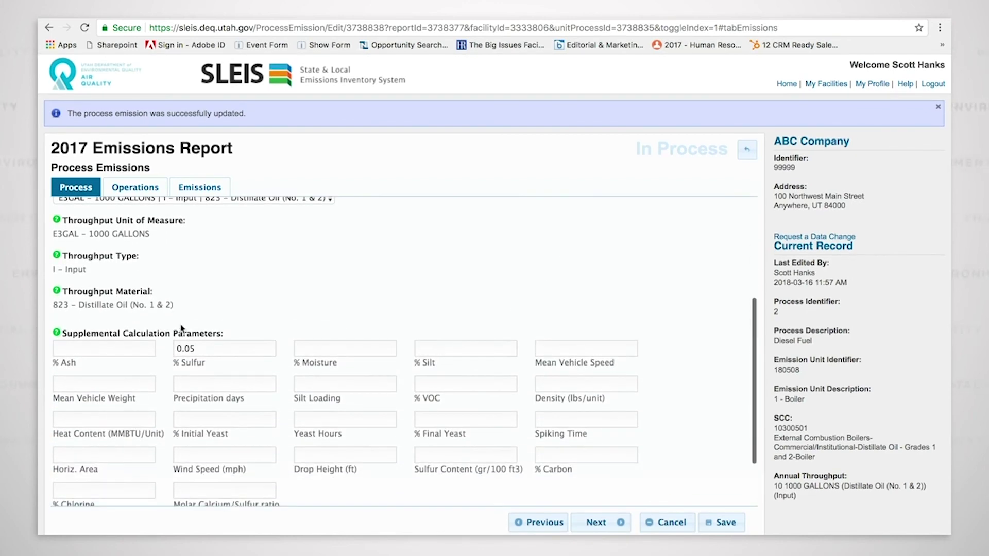
click(188, 346)
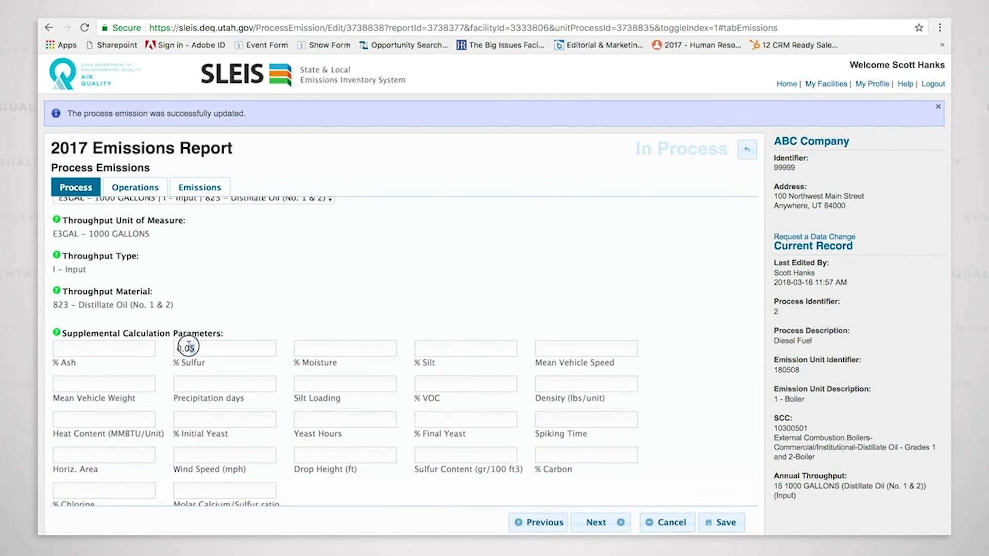
text(15)
- Recalculate the estimated emissions of all pollutants for the diesel fuel process and save the record
click(199, 186)
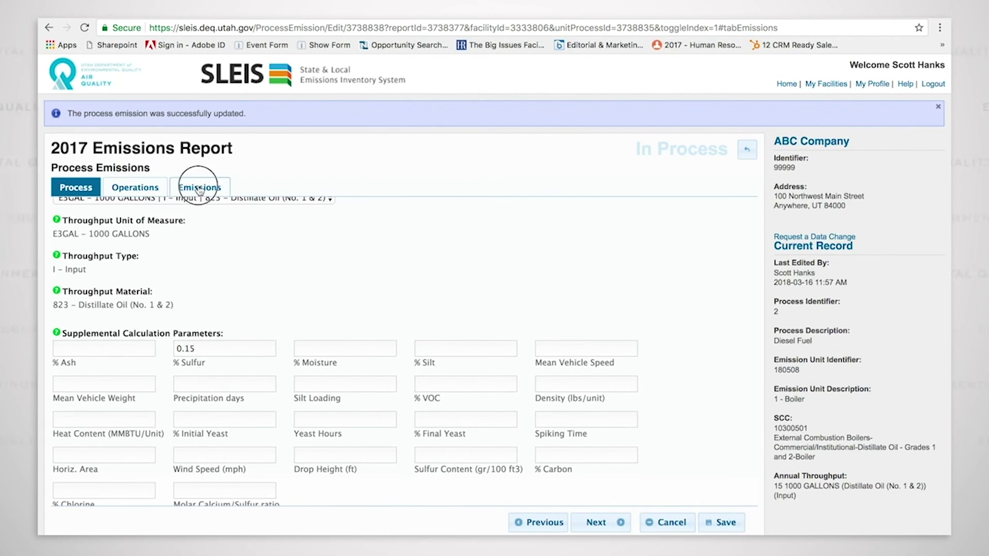
click(148, 522)
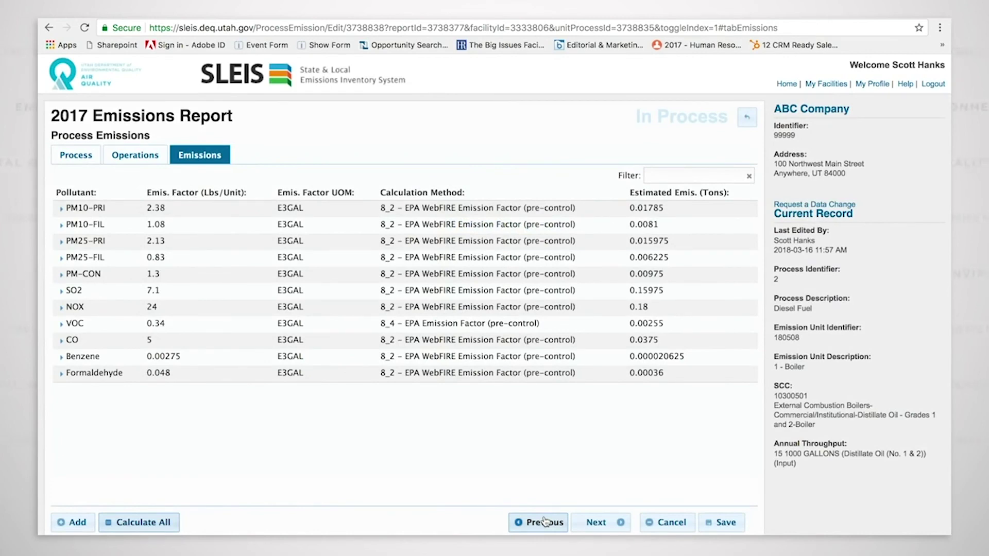
click(726, 523)
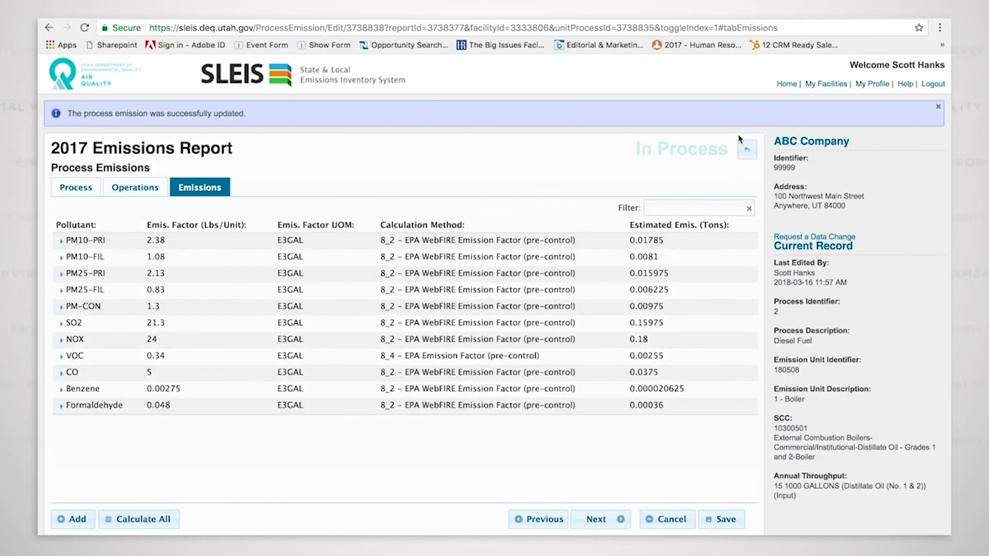
- Open the Natural Gas Engine process from the process emissions list and review its throughput details and pollutant emission factors
click(747, 151)
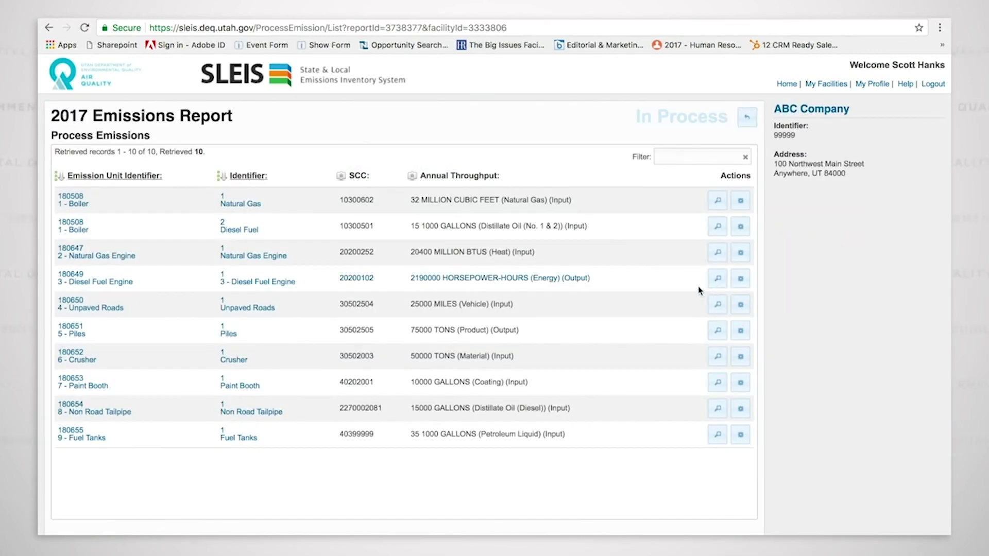
click(740, 251)
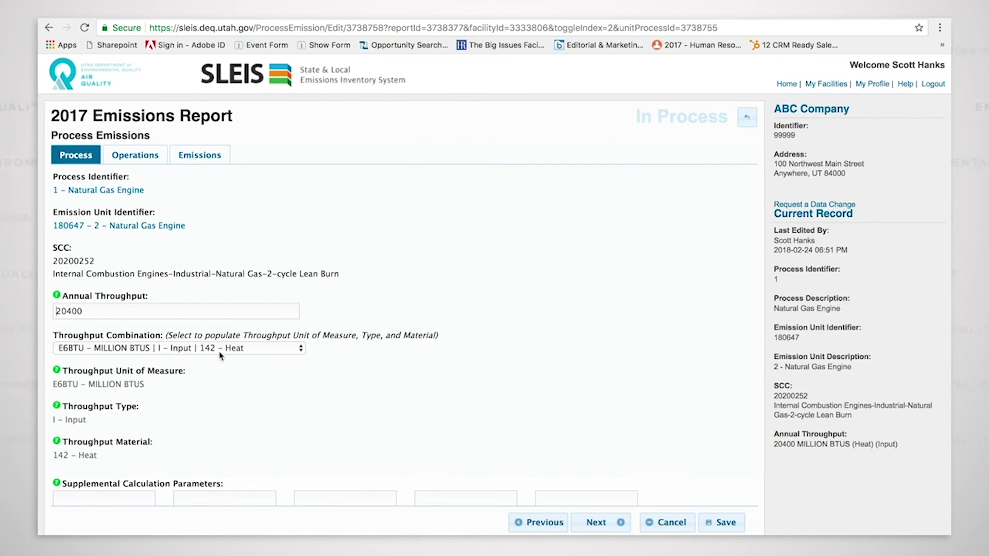
click(216, 160)
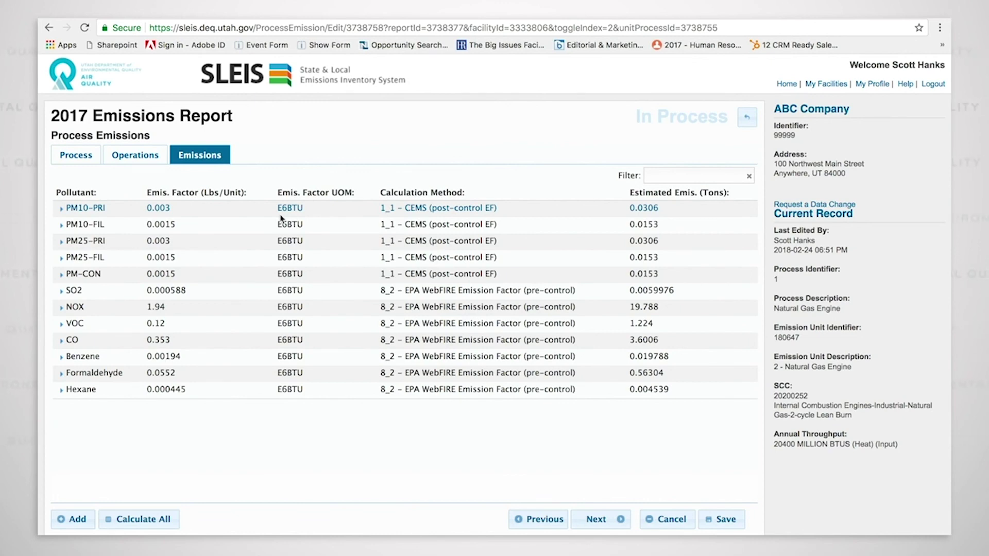
click(82, 157)
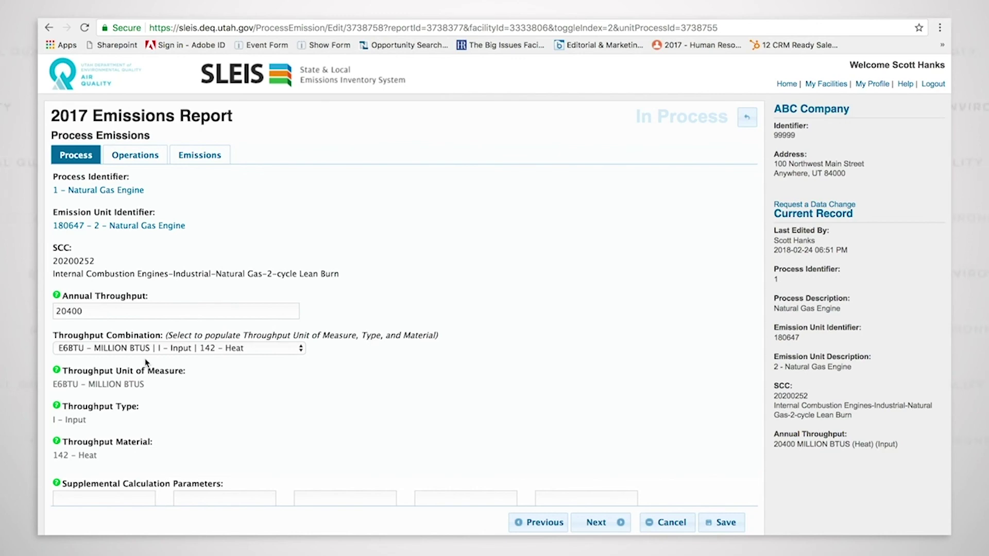
click(196, 157)
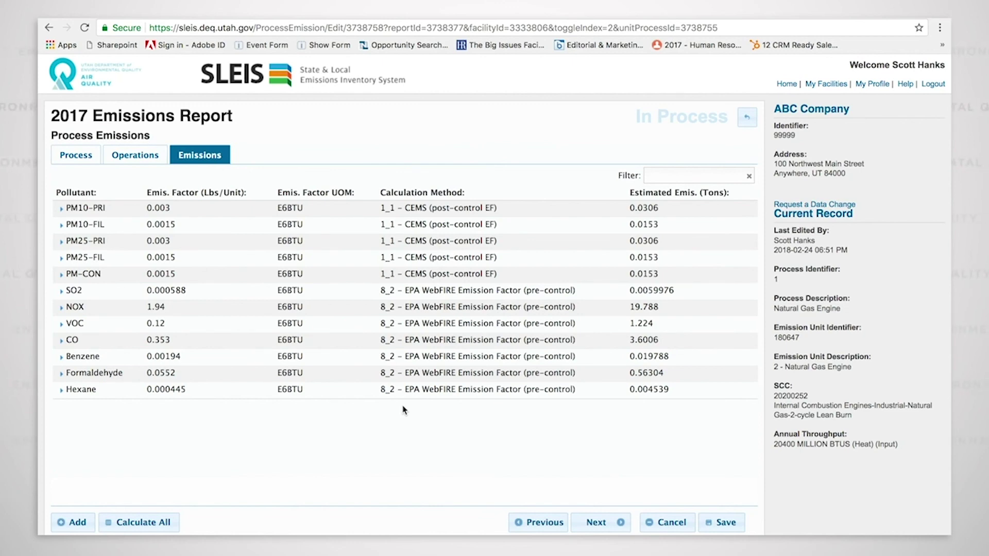
- For the engine's PM10-PRI pollutant, use calculation method 1_1 - CEMS (post-control EF), enter emission factor .003 and calculate its emissions
click(423, 208)
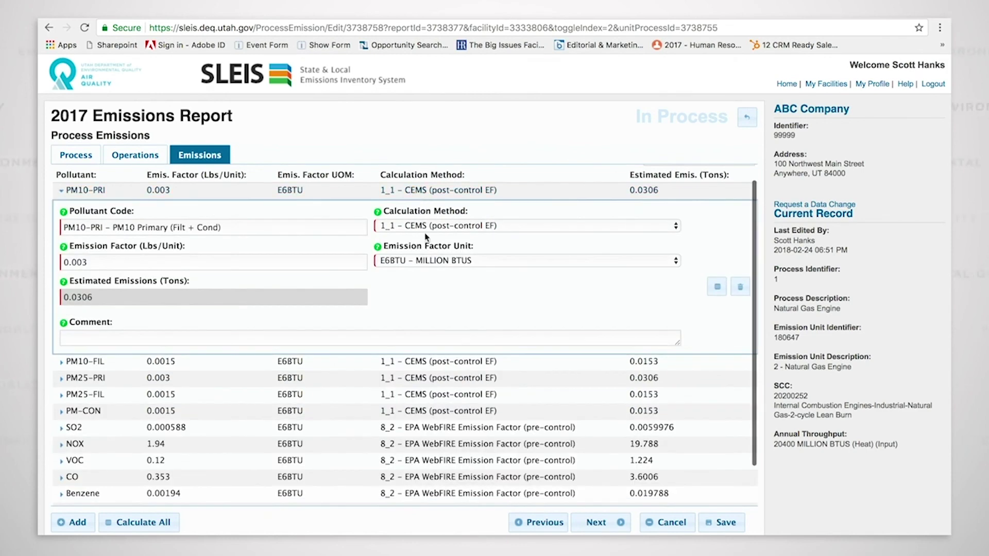
click(572, 225)
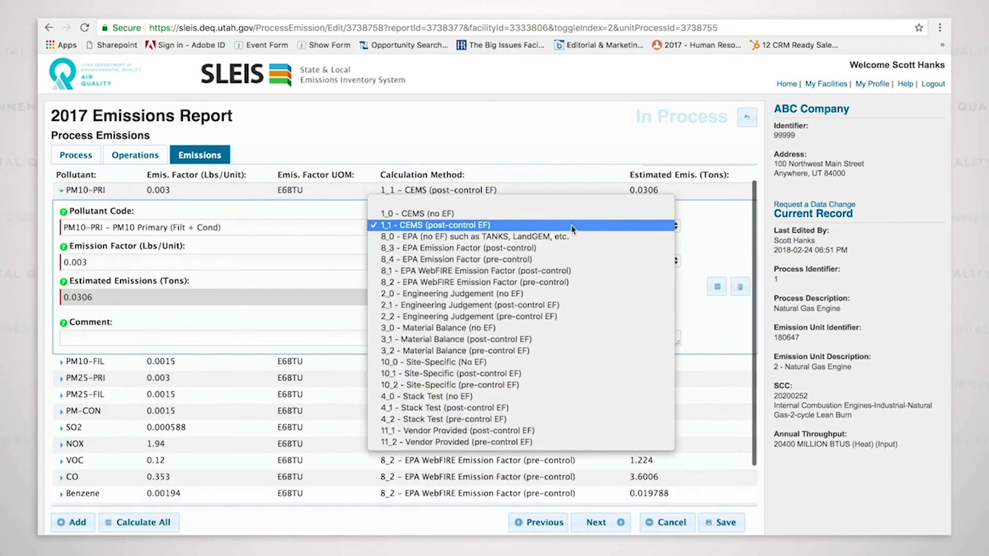
click(441, 226)
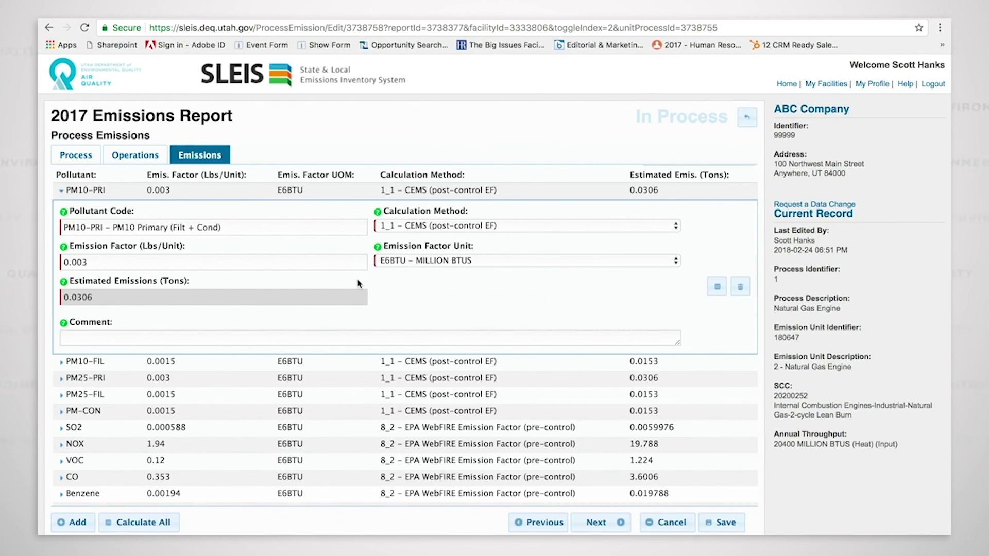
drag(110, 264, 39, 263)
text(.006)
click(717, 288)
key(BackSpace)
text(3)
click(718, 290)
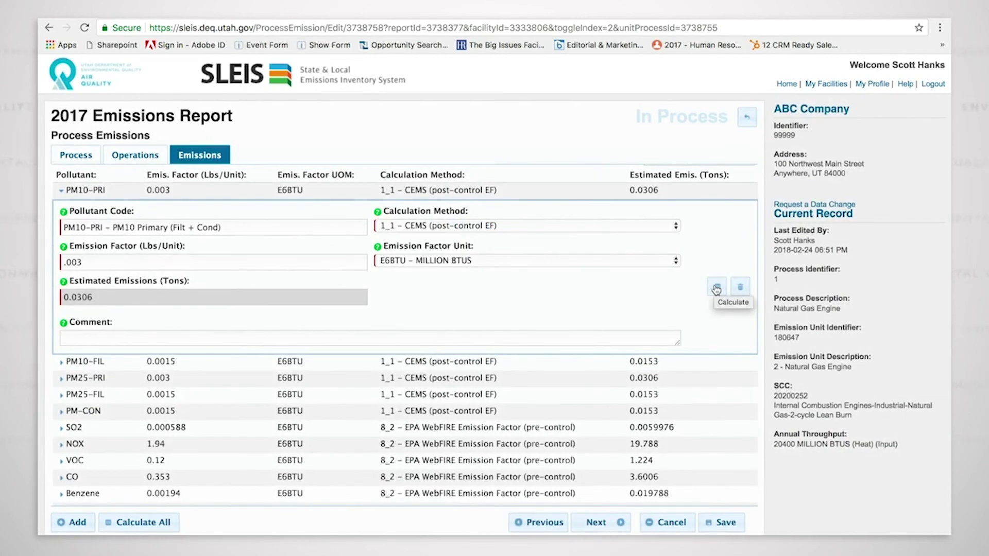
- Expand the remaining particulate pollutants and SO2 for the Natural Gas Engine and compare their calculation methods and emission factors
click(457, 363)
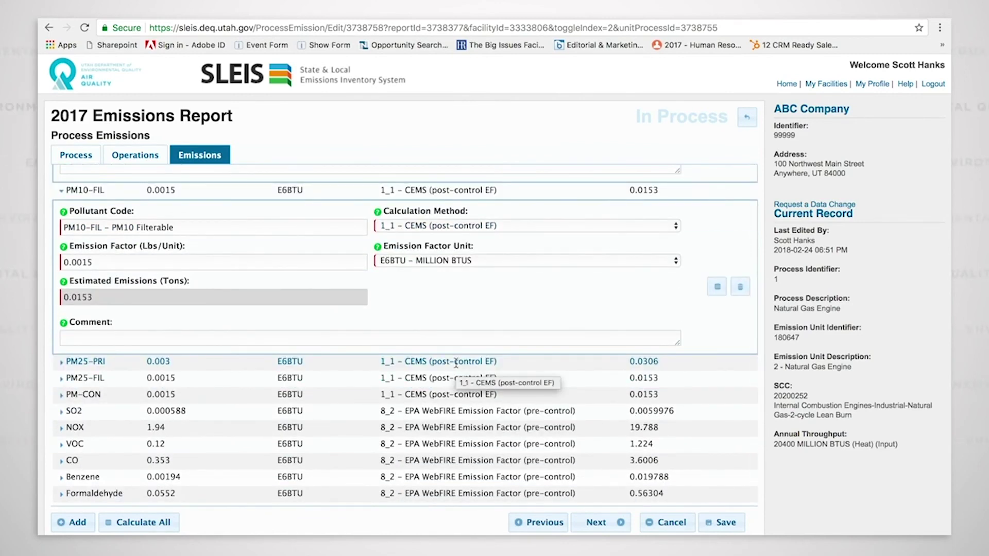
click(456, 363)
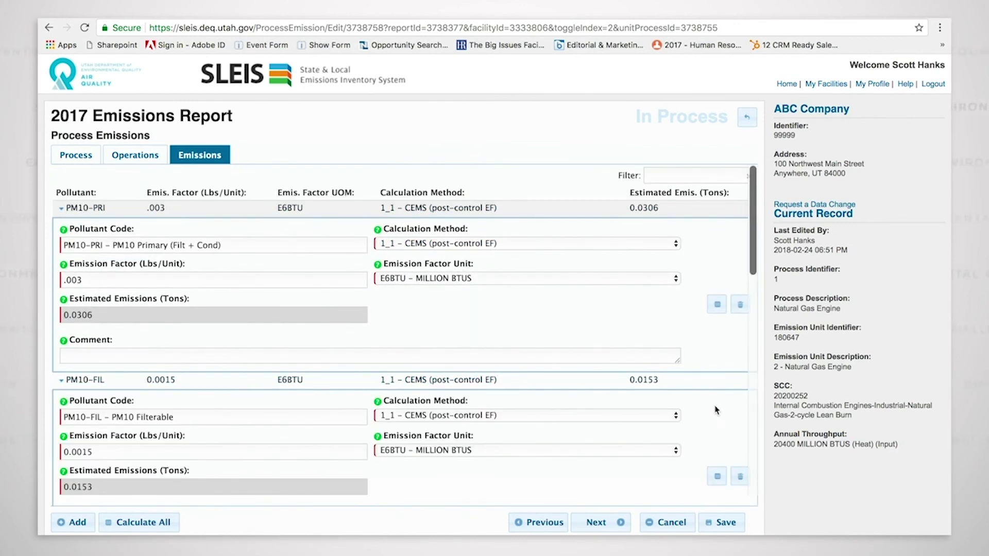
drag(753, 256, 740, 501)
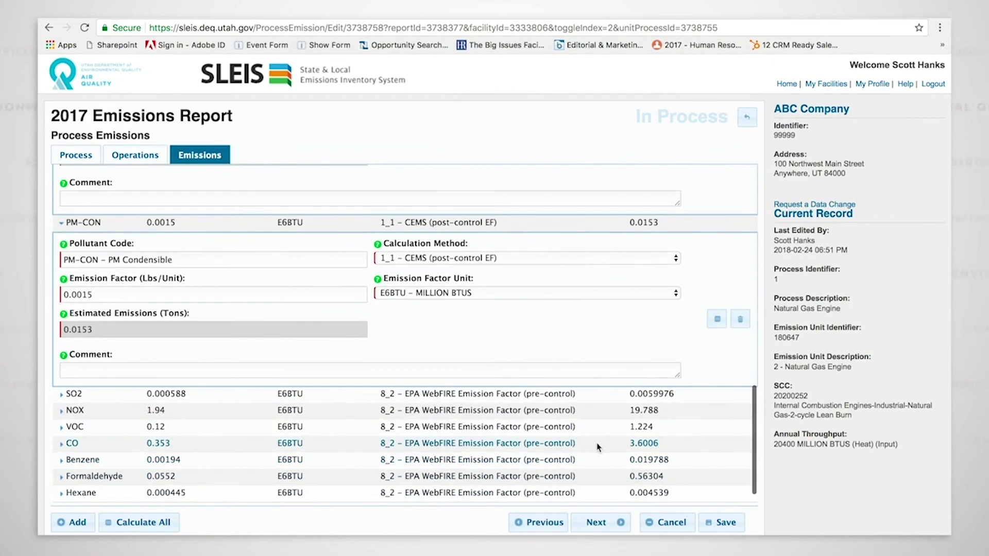
click(502, 396)
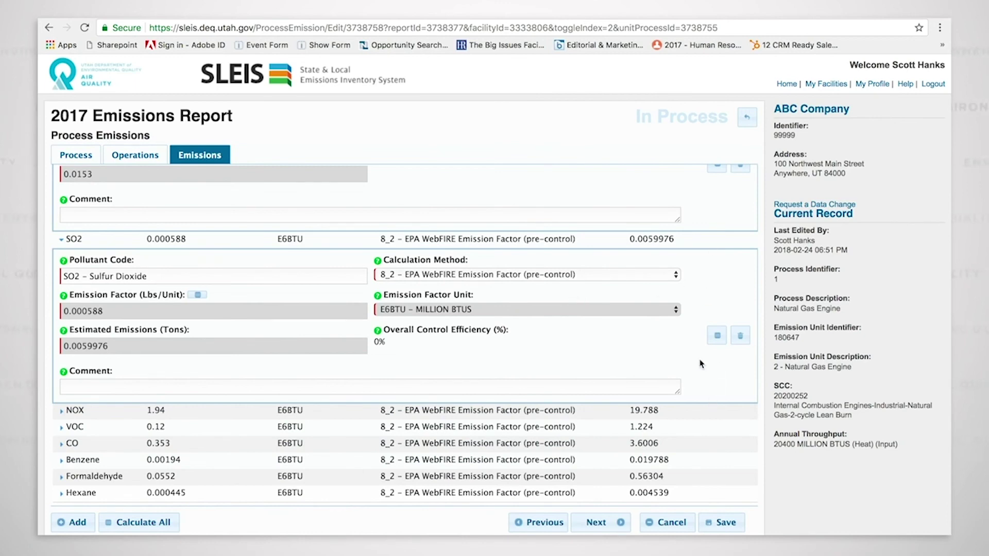
scroll(708, 311, up, 7)
scroll(708, 314, up, 10)
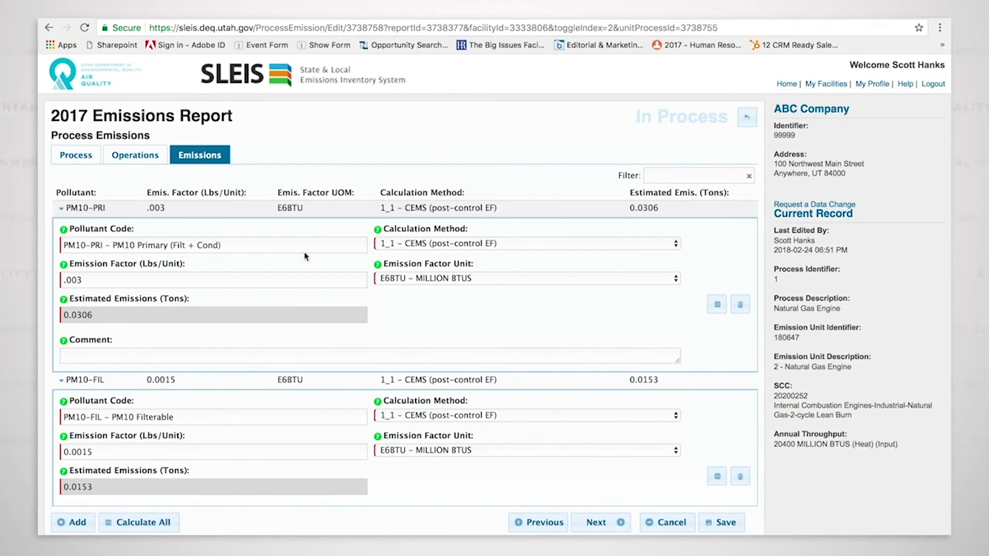
- Review the Natural Gas Engine's operating schedule, including start and end times, hours per year and monthly operations
click(136, 160)
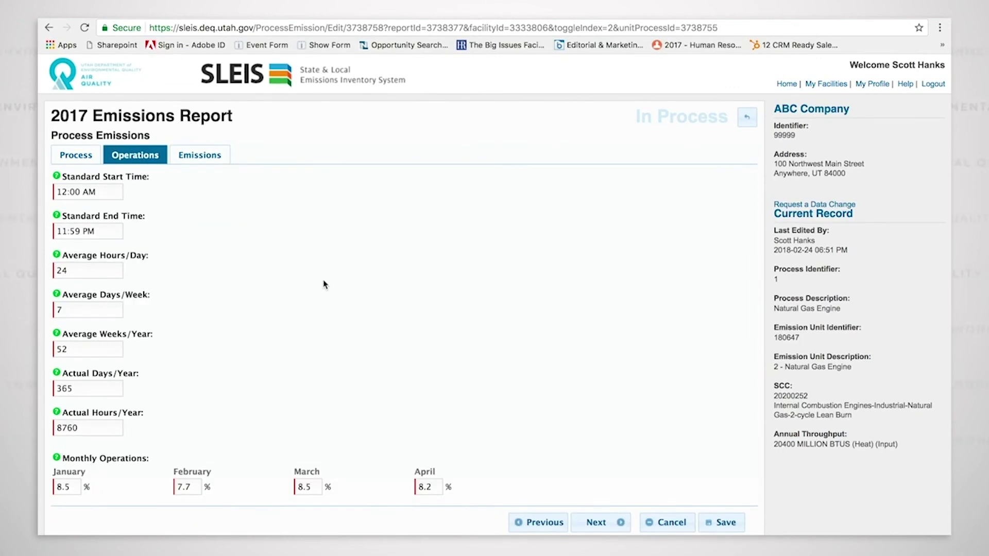
scroll(234, 309, down, 2)
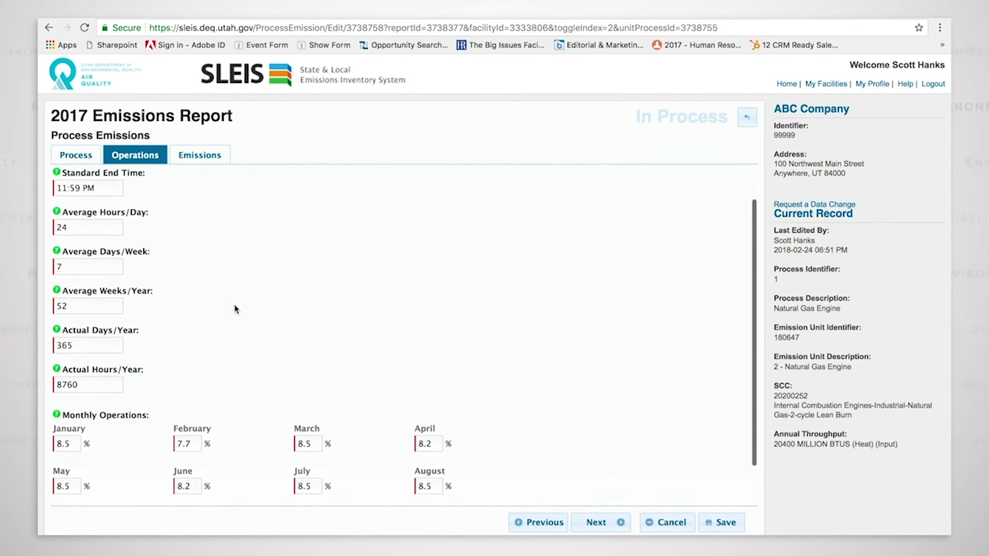
scroll(234, 308, down, 1)
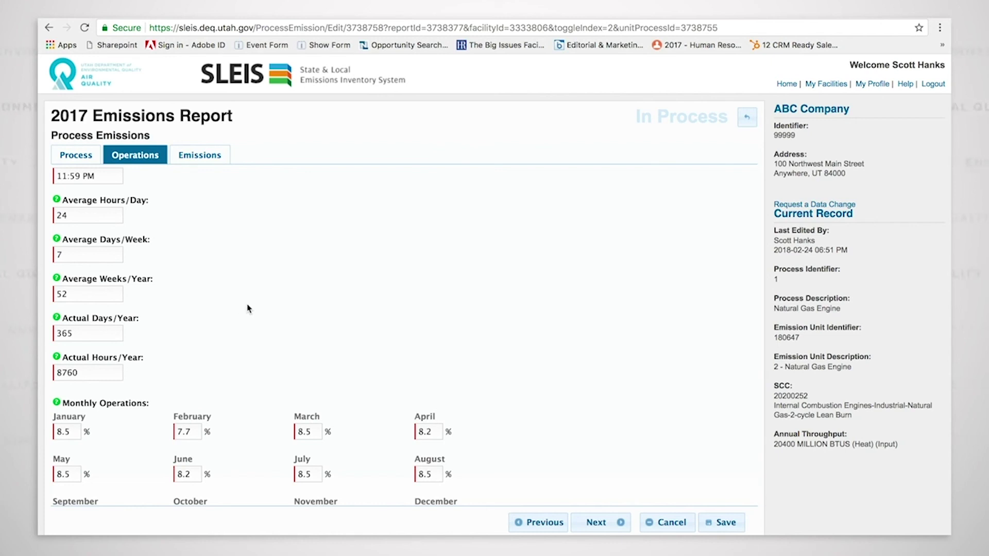
scroll(368, 278, up, 1)
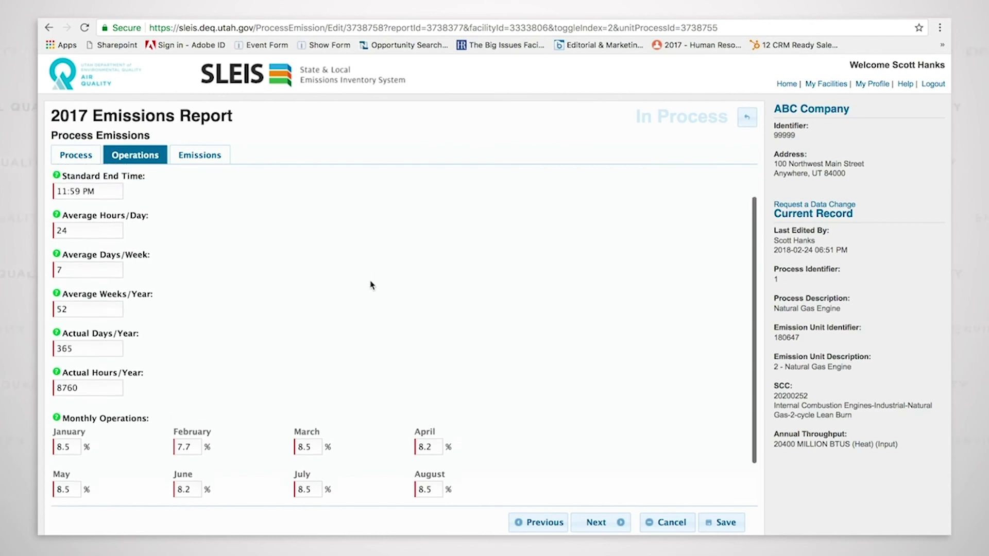
scroll(371, 281, up, 2)
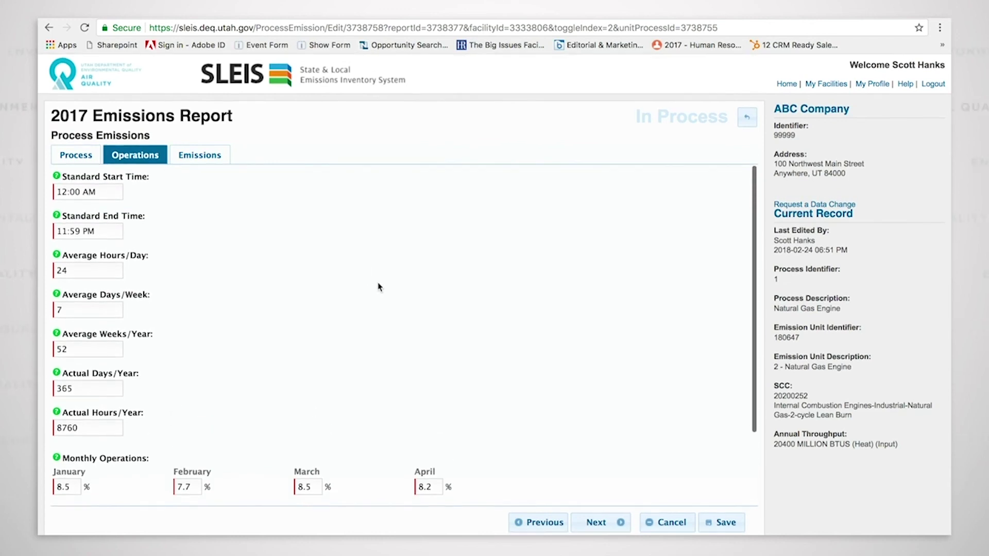
- Open the Diesel Fuel Engine process from the process emissions list and examine its throughput and supplemental calculation parameters
click(747, 119)
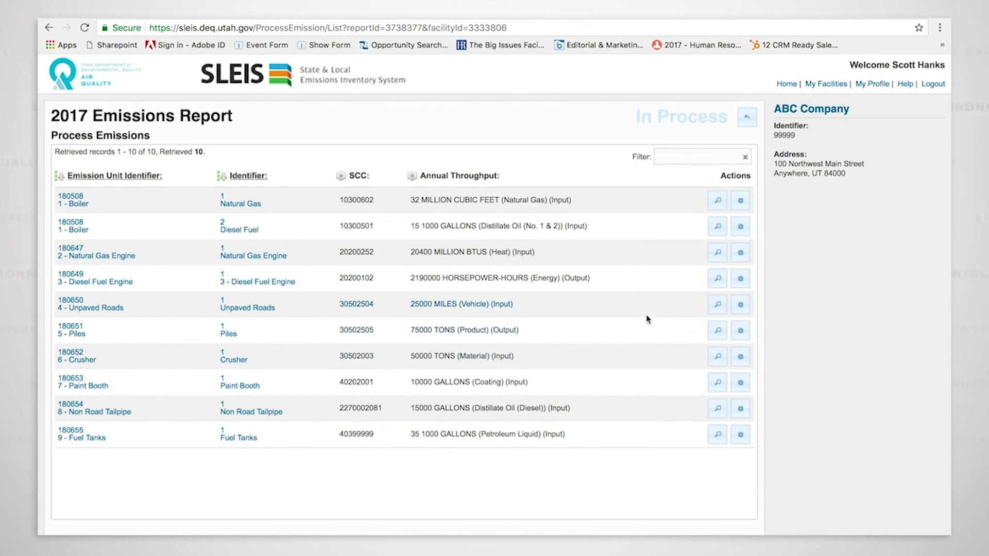
click(740, 280)
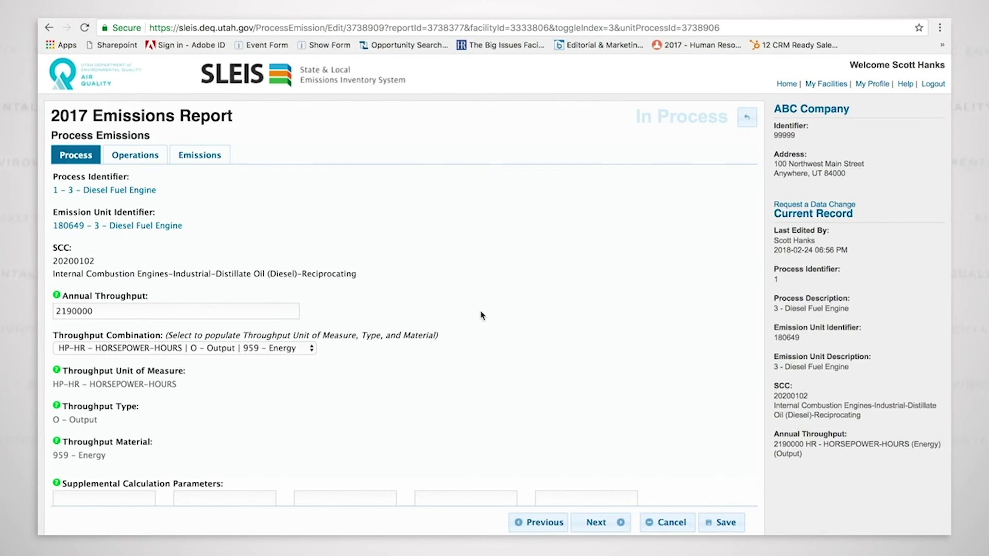
scroll(525, 327, down, 2)
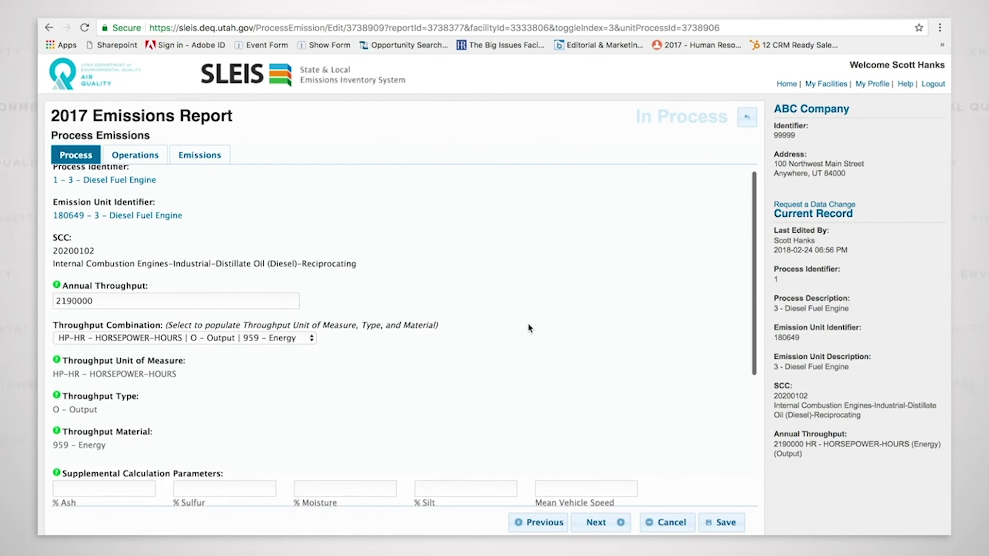
scroll(530, 326, down, 3)
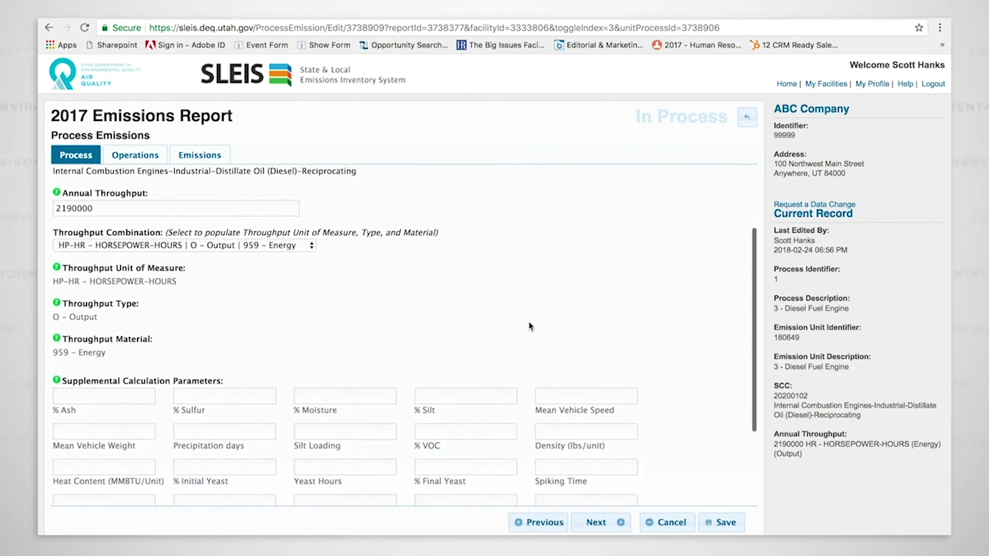
scroll(528, 323, up, 1)
scroll(529, 326, up, 4)
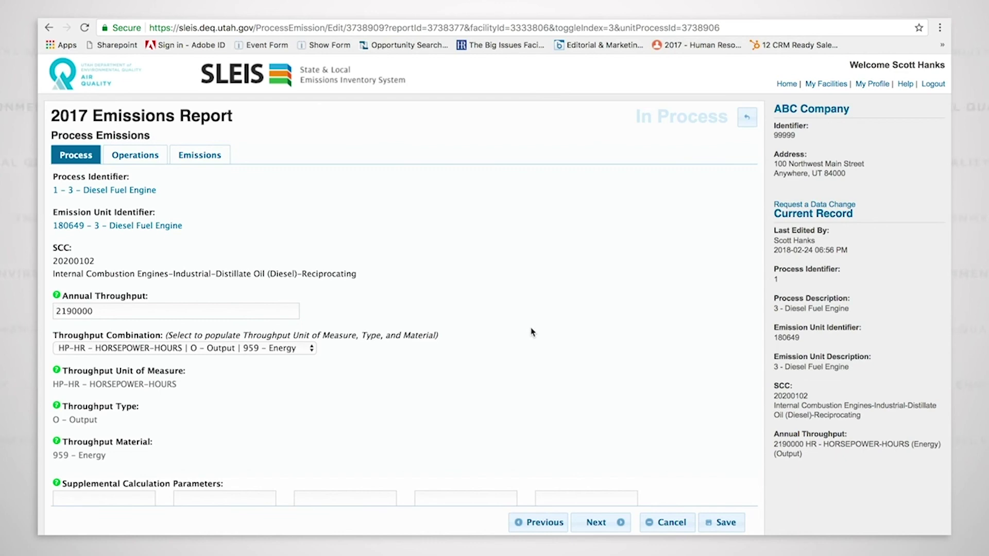
scroll(492, 301, down, 3)
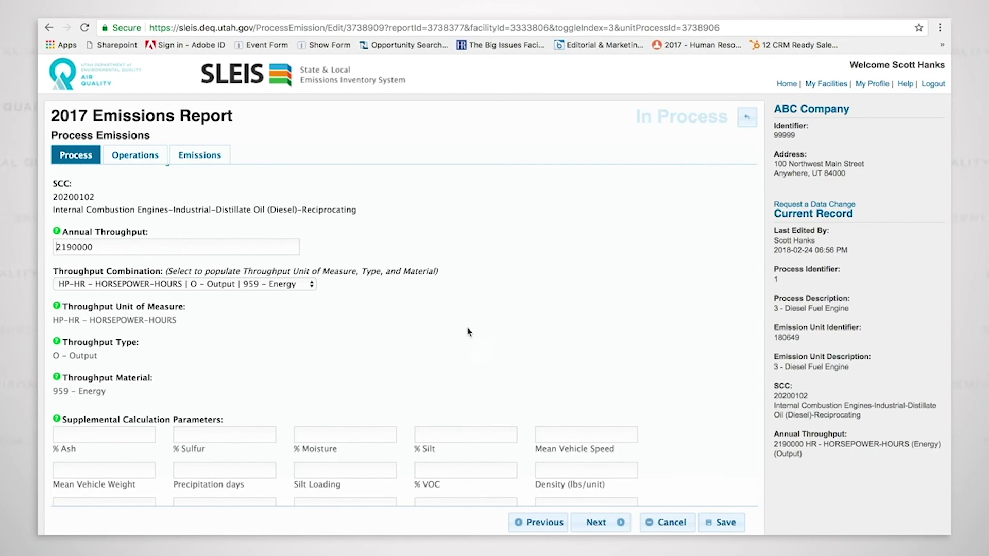
scroll(452, 348, up, 1)
scroll(452, 348, up, 2)
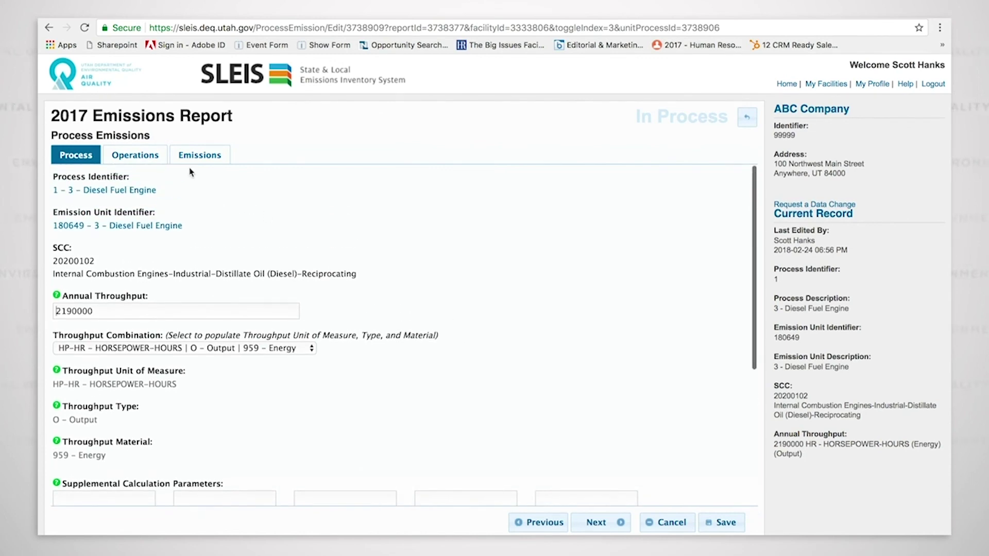
- Review the Diesel Fuel Engine's operating schedule and monthly operation percentages
click(144, 154)
scroll(364, 302, down, 3)
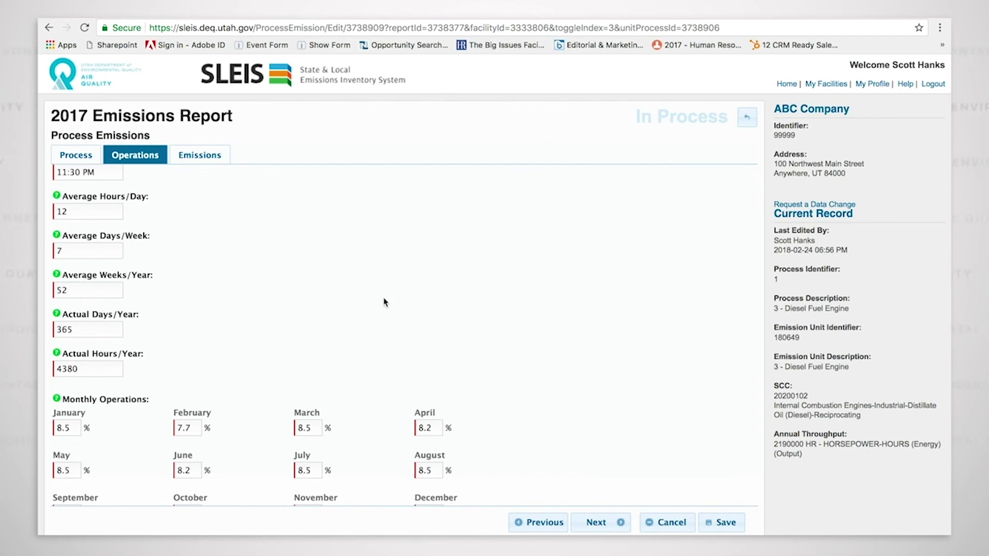
scroll(384, 302, up, 1)
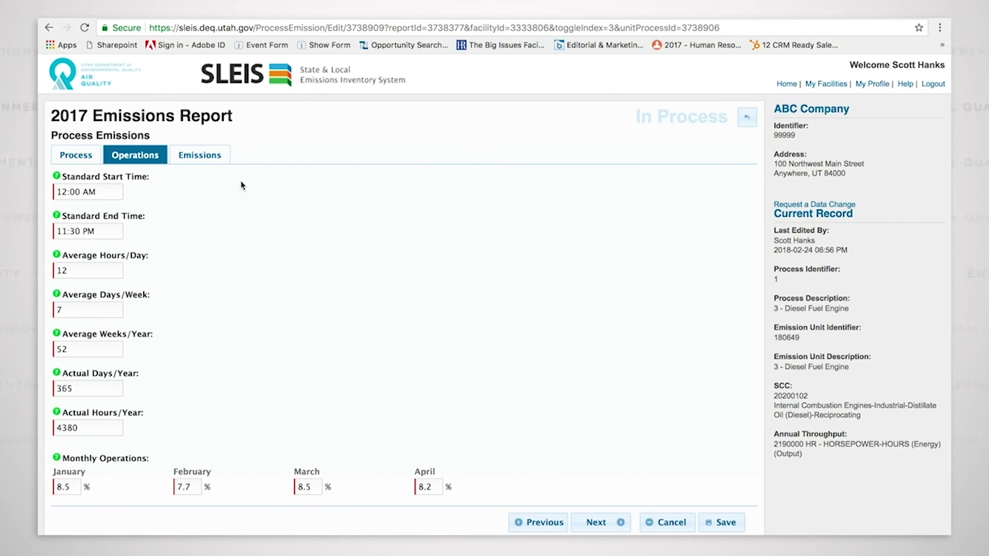
- Examine the Diesel Fuel Engine's PM10-PRI, PM25-PRI and NOX emission details, and check the NOX hourly factor against the actual operating hours
click(210, 161)
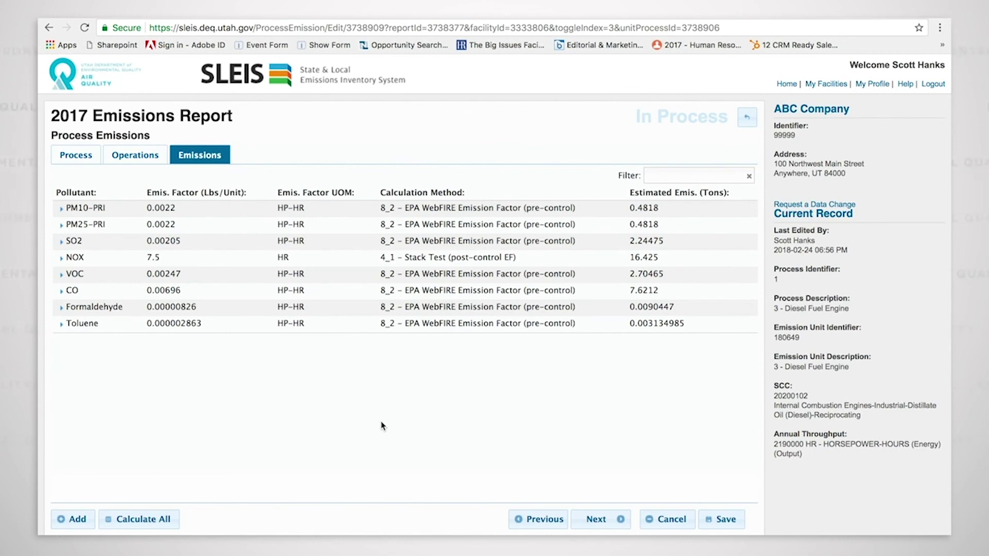
click(427, 208)
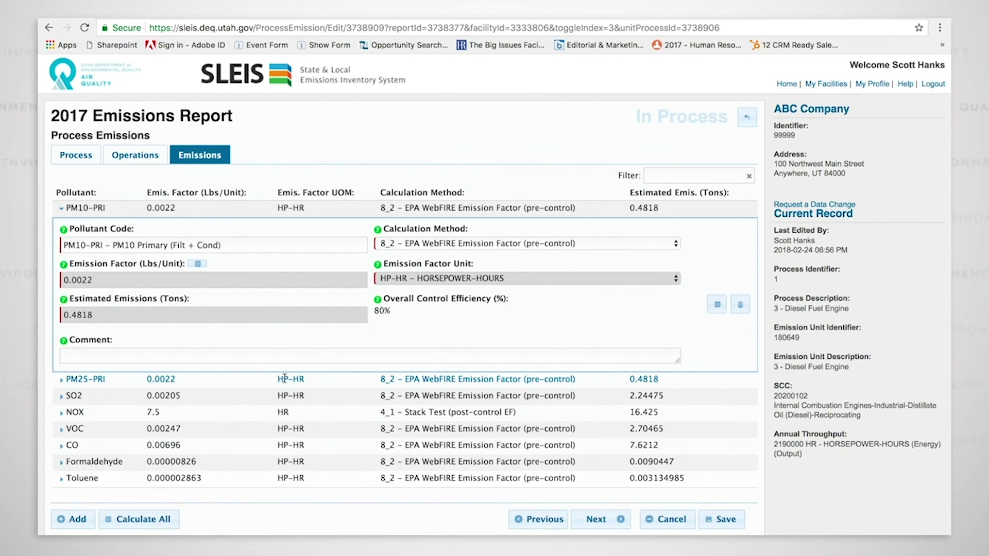
click(283, 380)
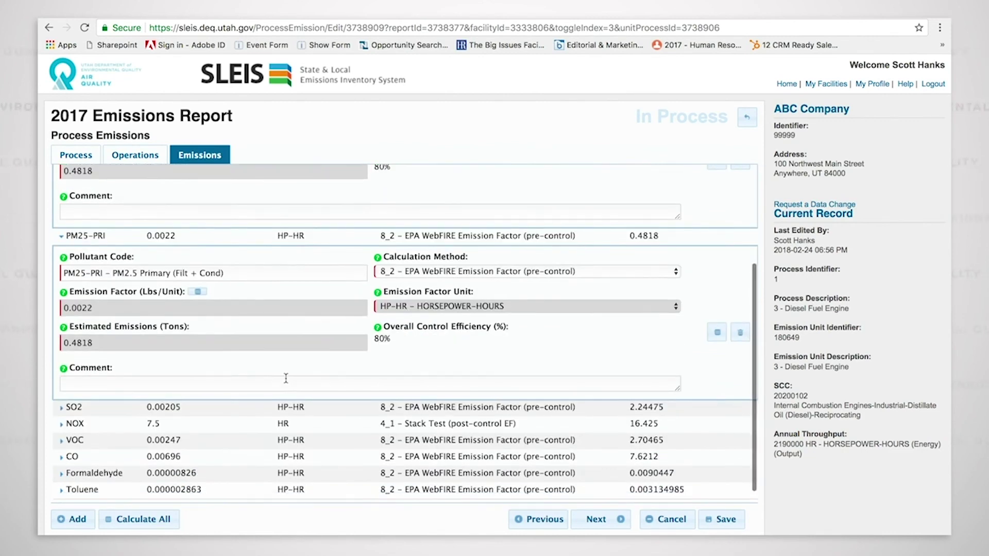
scroll(555, 253, up, 4)
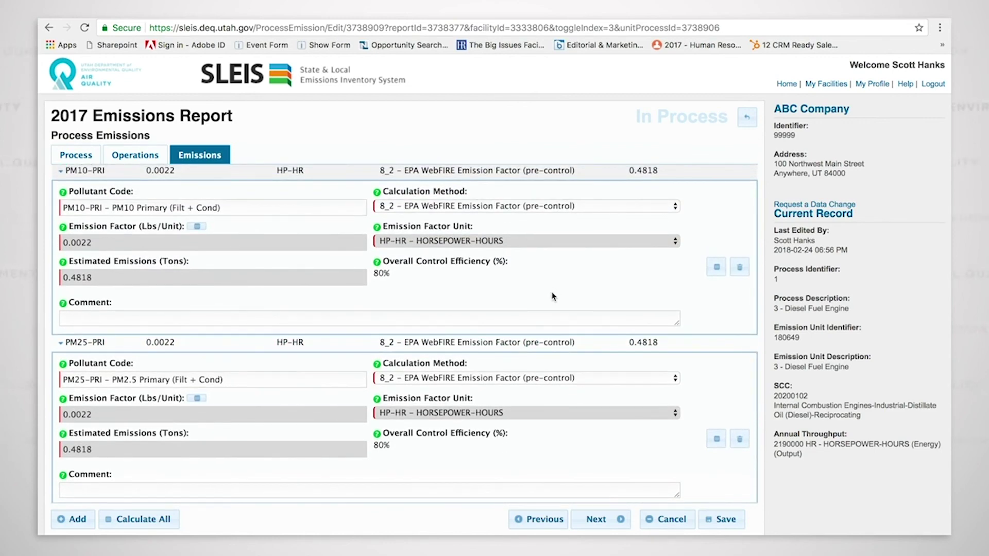
scroll(552, 294, down, 3)
scroll(550, 293, down, 1)
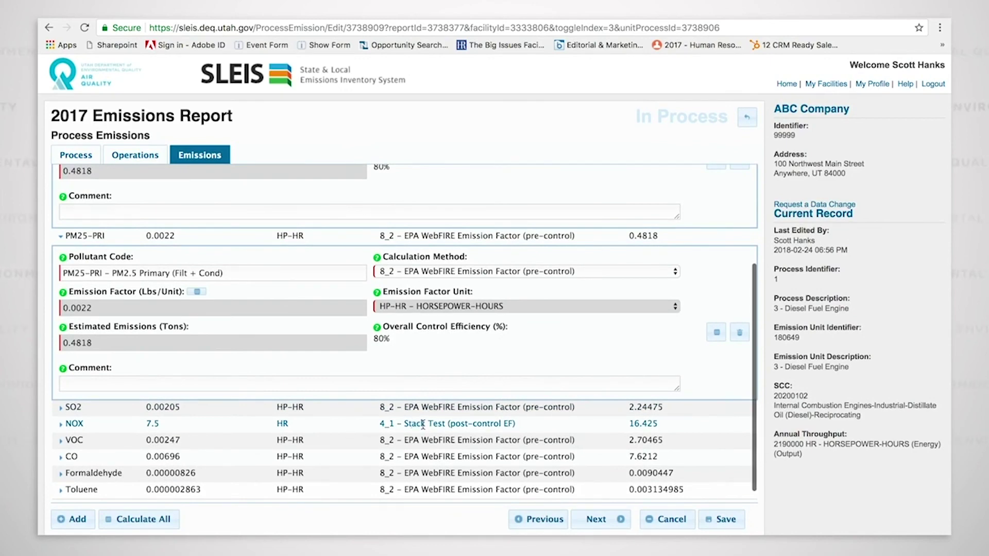
click(422, 424)
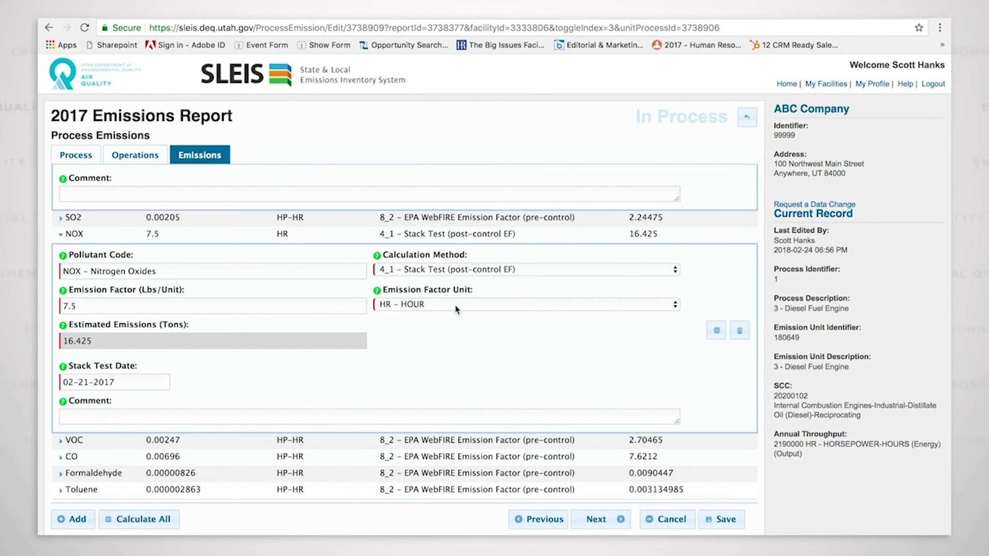
click(138, 160)
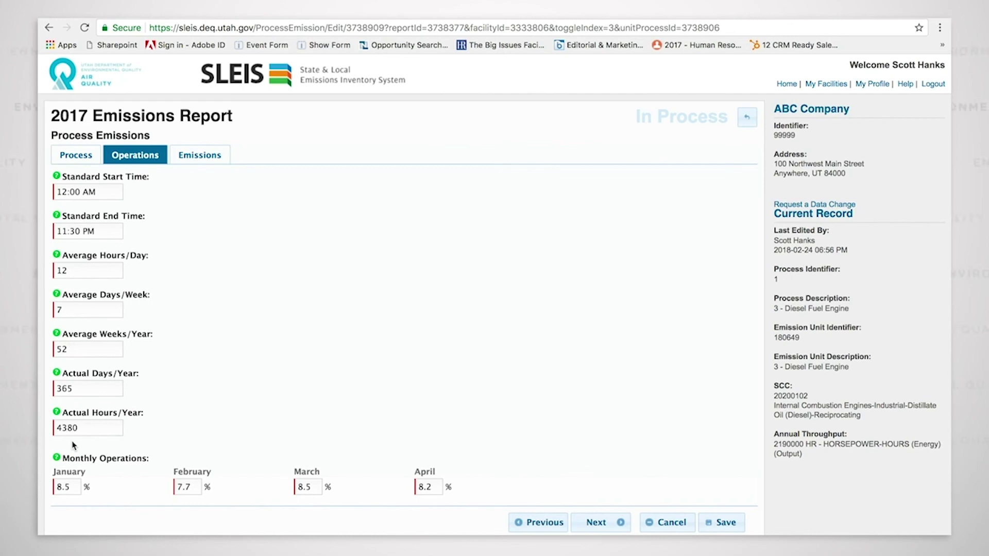
- Clear the Diesel Fuel Engine's NOX stack test date and try to save the process emission without it
click(205, 162)
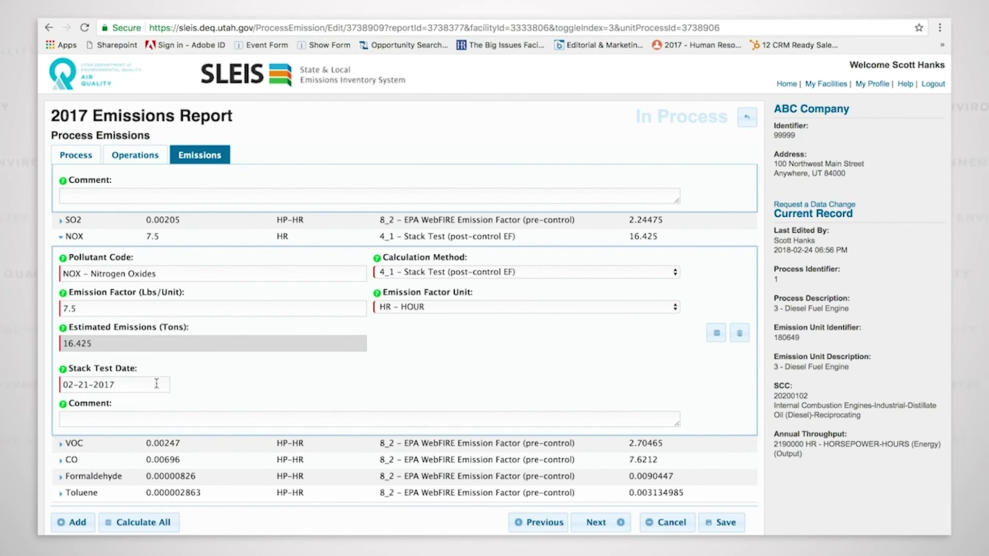
drag(157, 384, 49, 384)
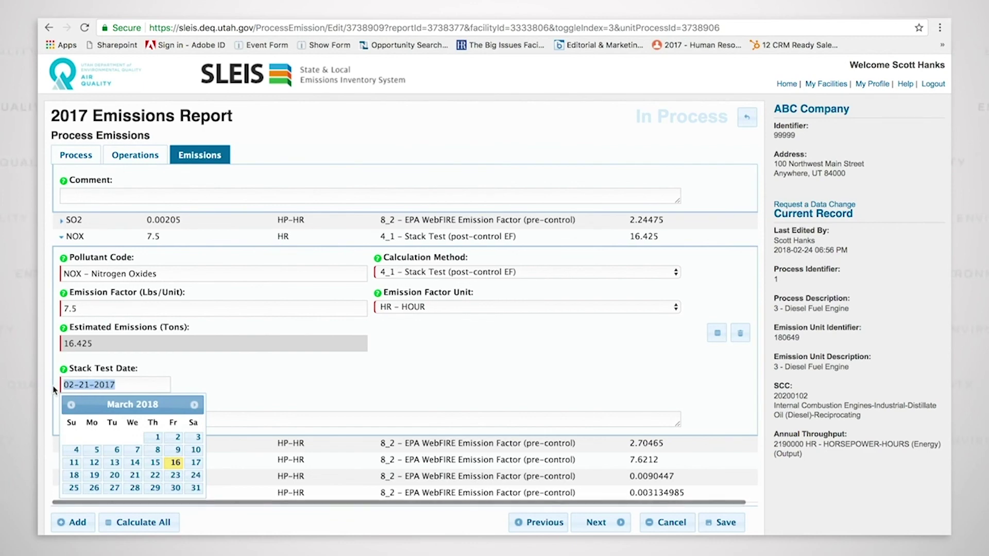
key(BackSpace)
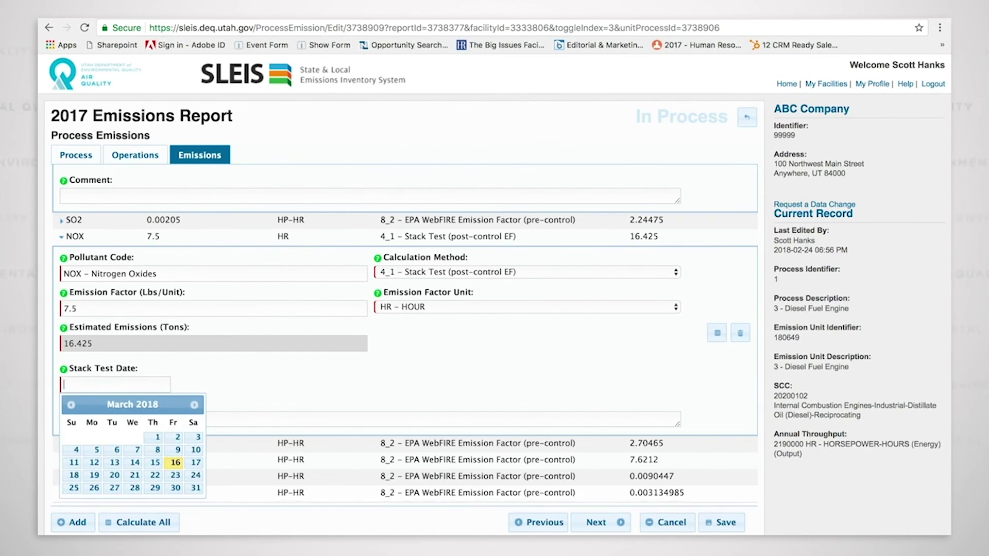
click(255, 381)
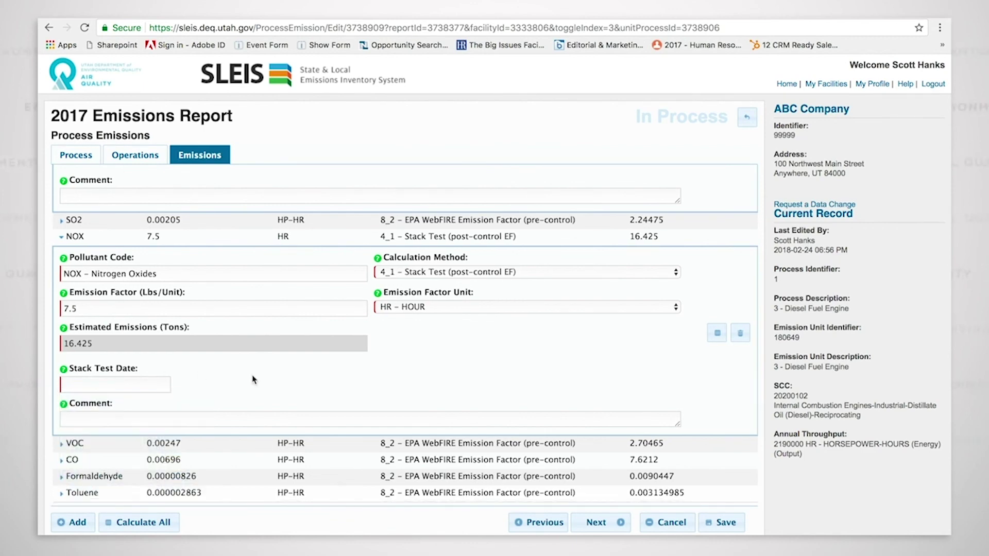
click(735, 531)
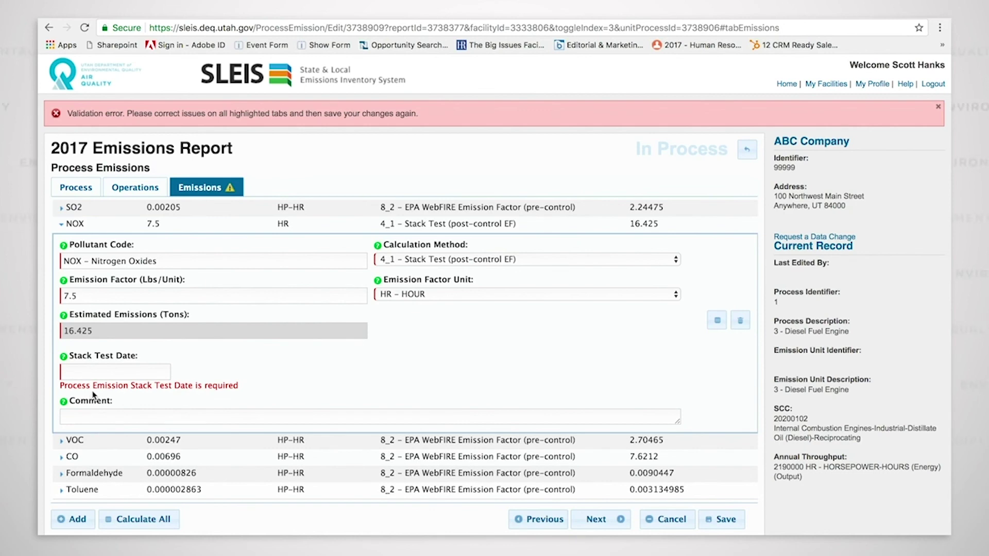
- Set the NOX stack test date to October 7, 2017, save the process emission and check the date in the reopened NOX details
click(111, 370)
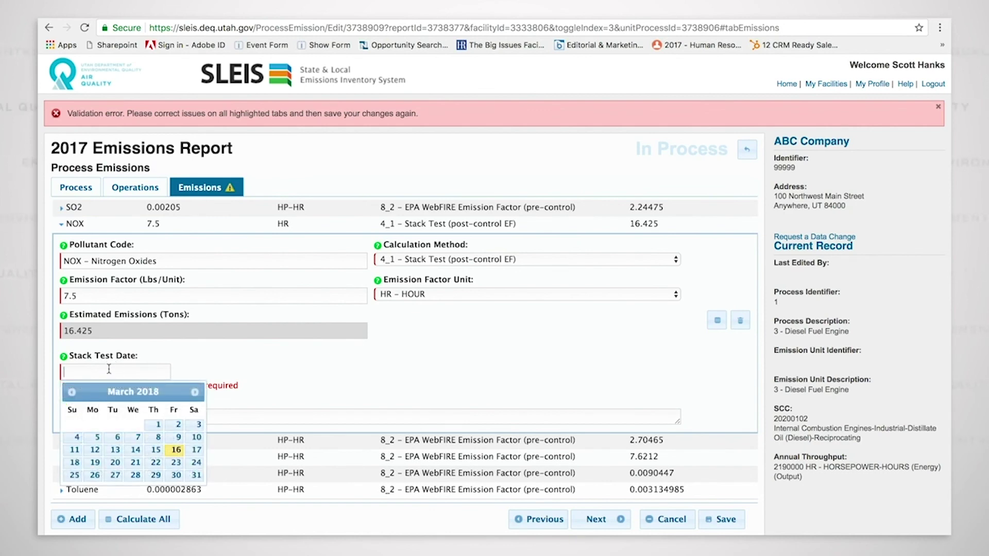
click(72, 392)
click(72, 392)
click(72, 392)
click(72, 392)
click(72, 392)
click(72, 392)
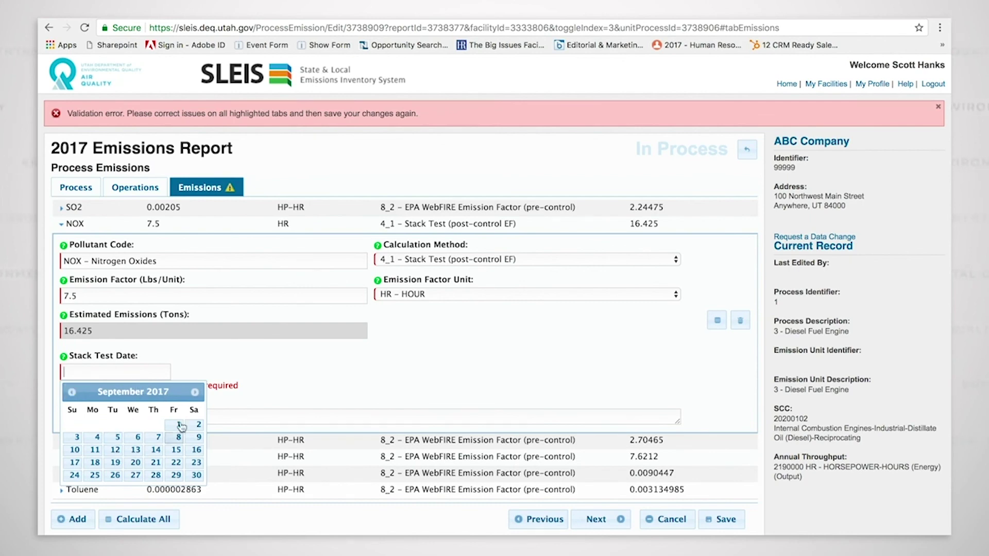
click(194, 393)
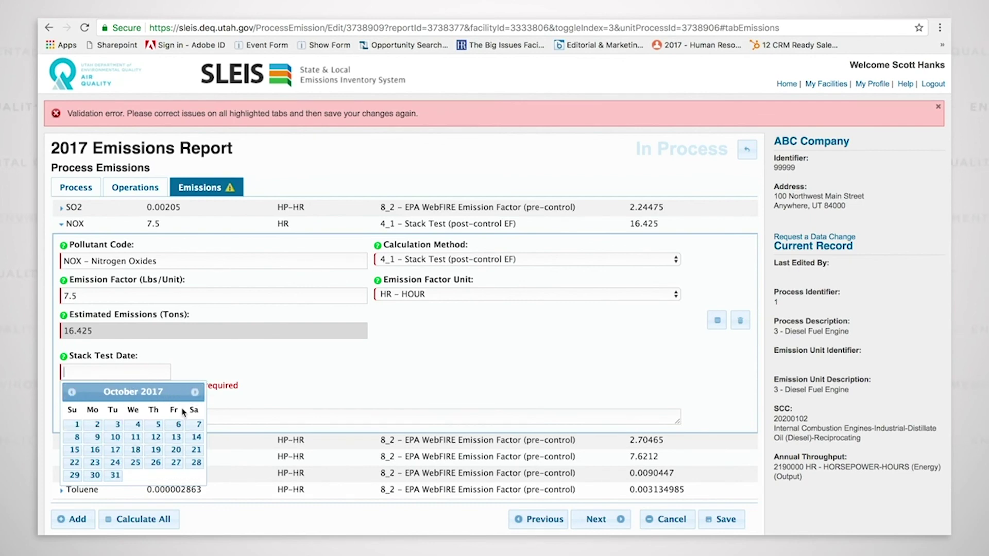
click(199, 425)
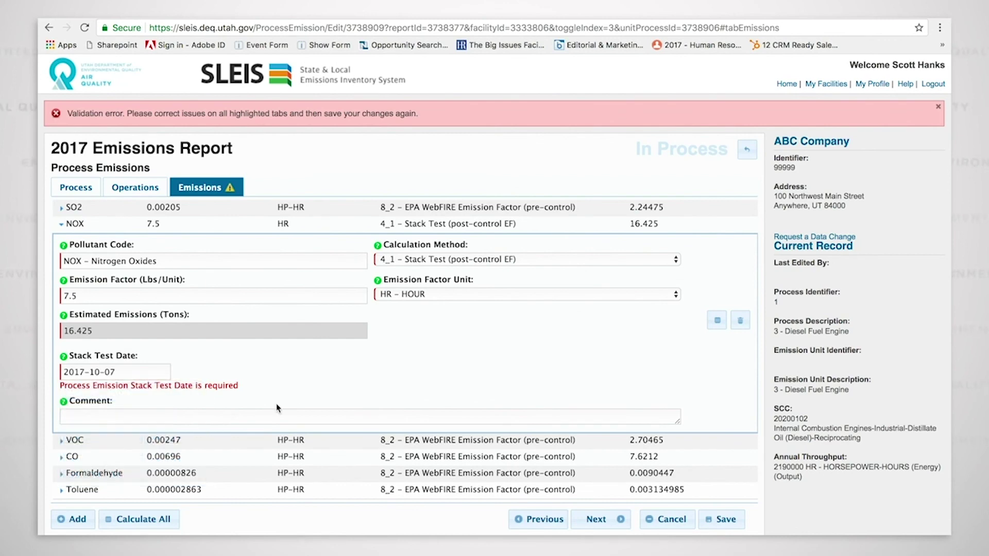
click(727, 521)
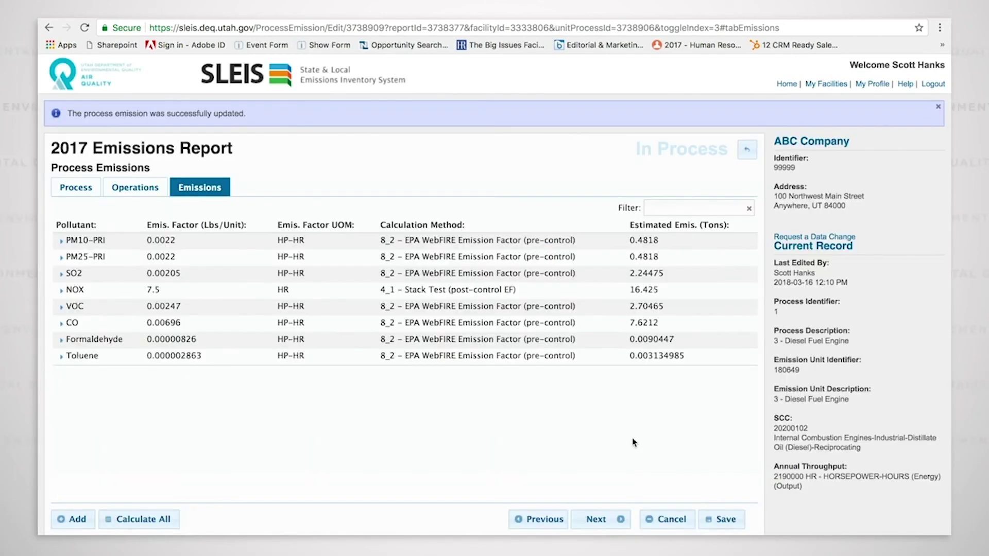
click(473, 292)
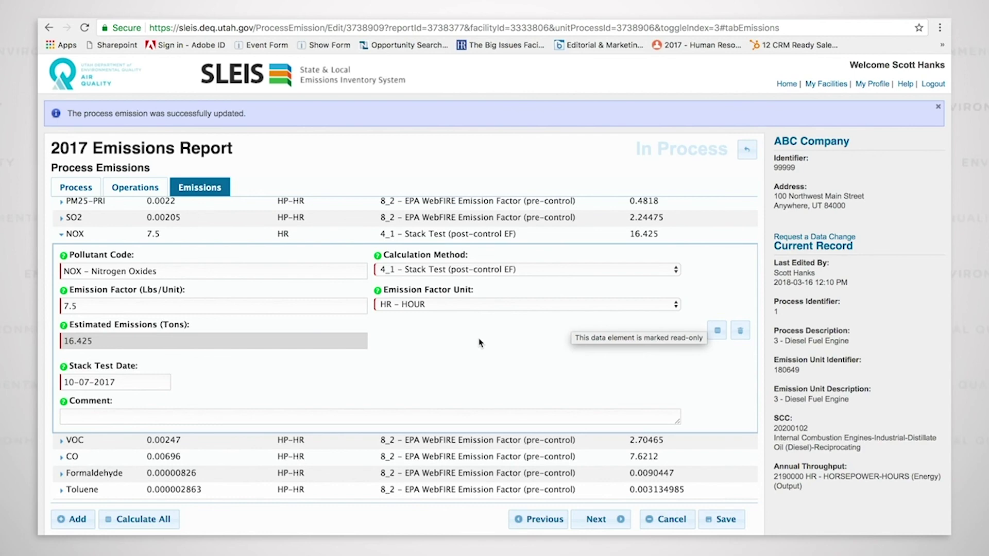
- Open the Unpaved Roads process from the process emissions list and examine its annual throughput and supplemental calculation parameters
click(747, 153)
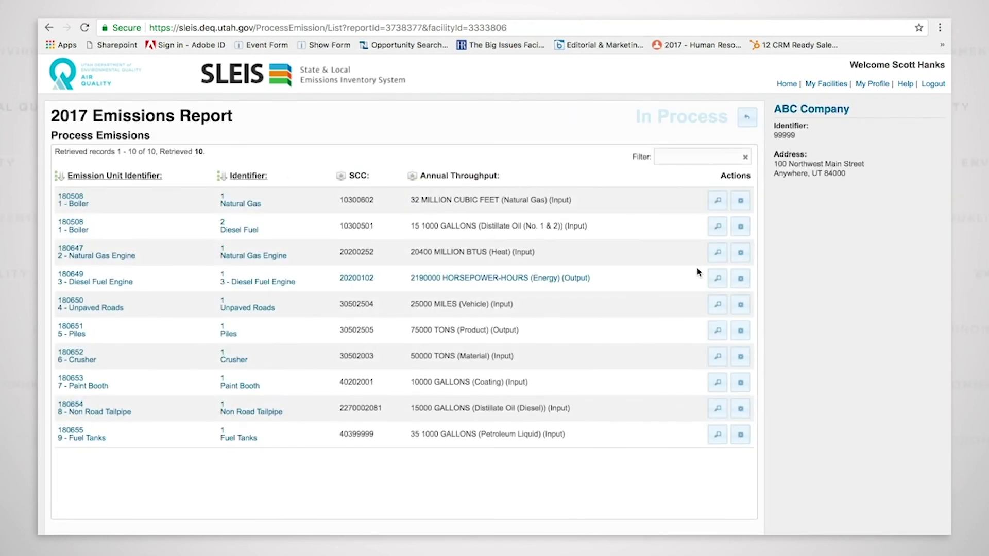
click(740, 306)
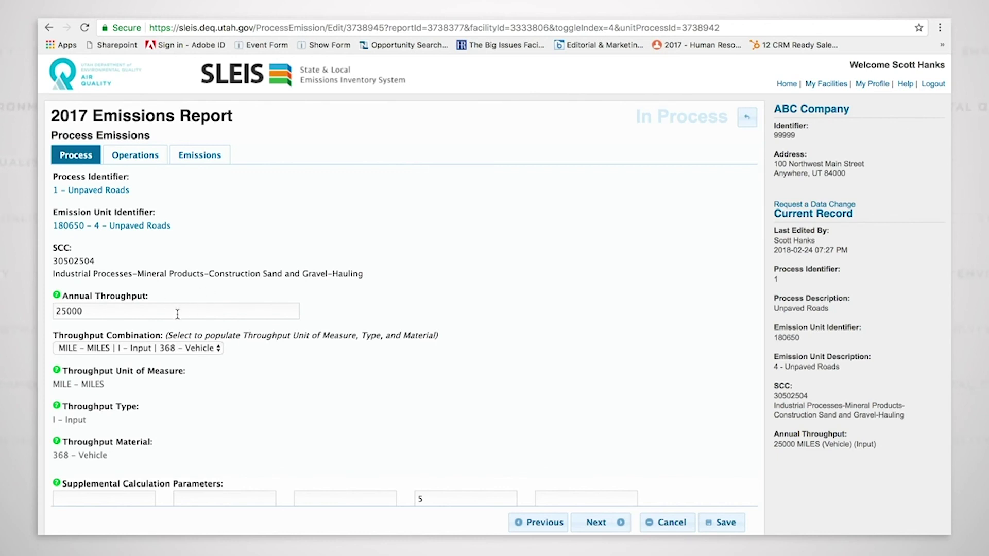
scroll(402, 381, down, 4)
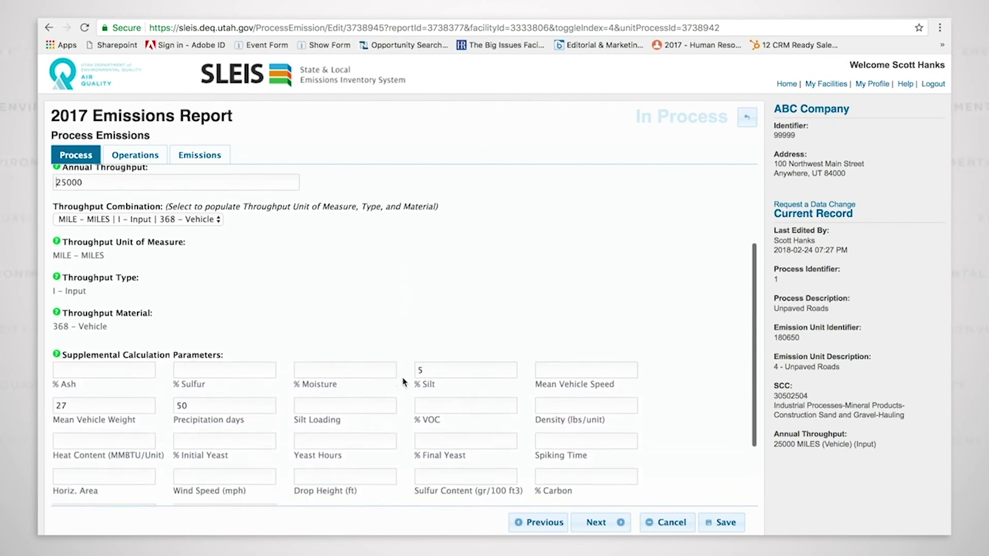
scroll(402, 382, down, 1)
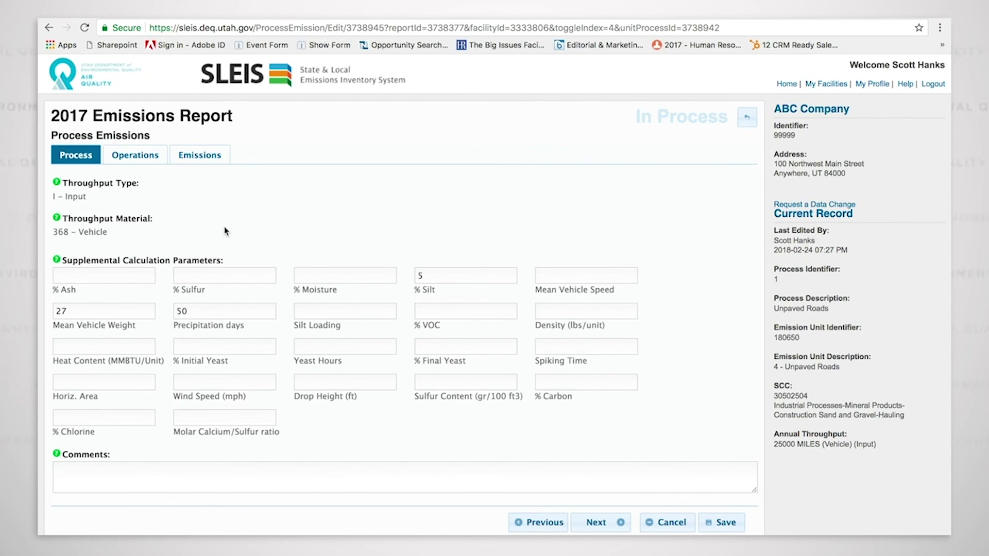
- Review the Unpaved Roads operating schedule, including start and end times, days and hours per year, and monthly operation percentages
click(130, 156)
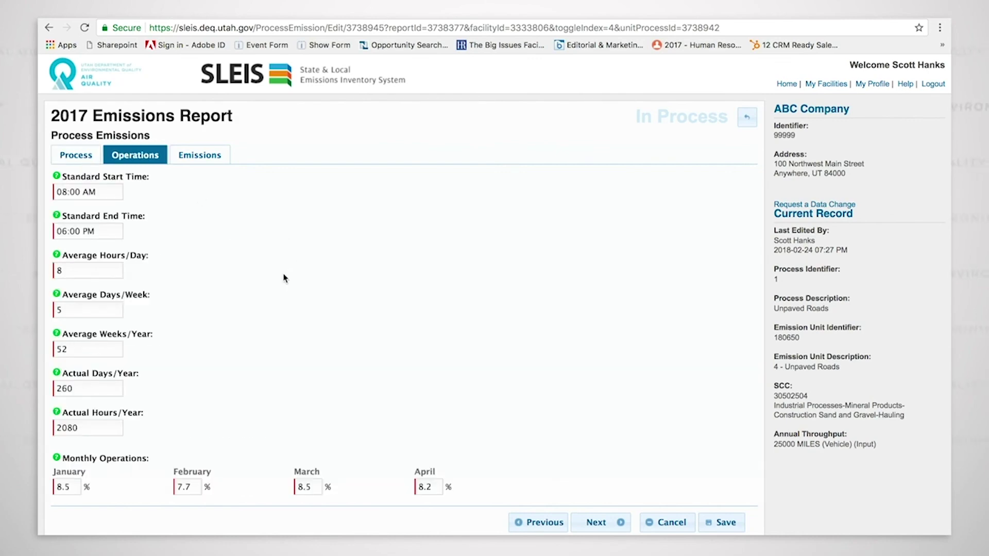
scroll(288, 275, down, 3)
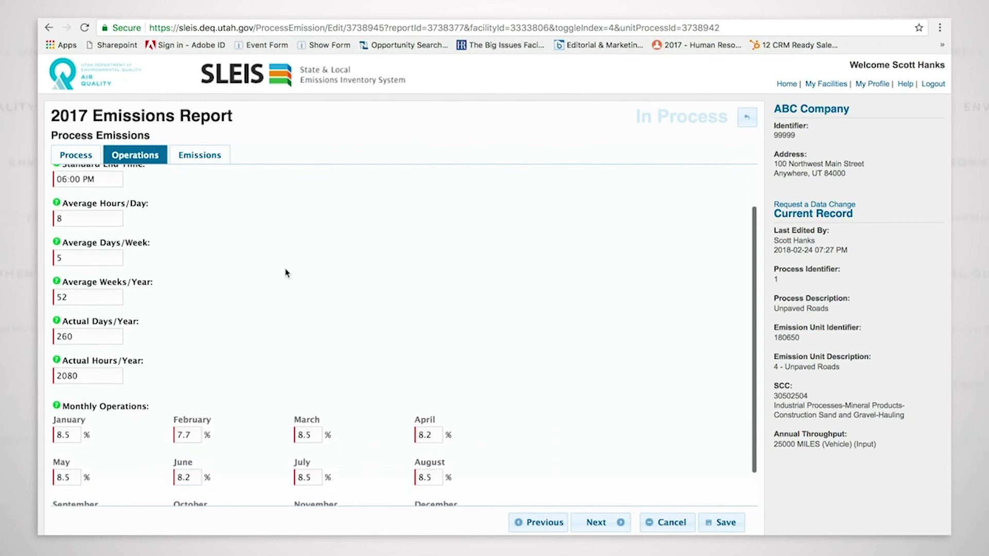
scroll(286, 274, up, 1)
scroll(283, 274, up, 2)
scroll(284, 270, down, 1)
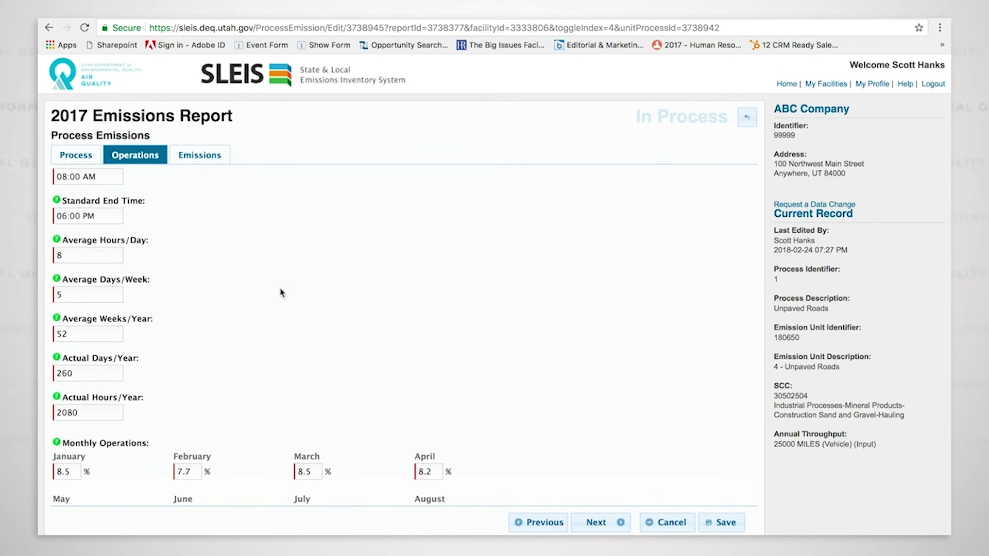
scroll(279, 287, down, 3)
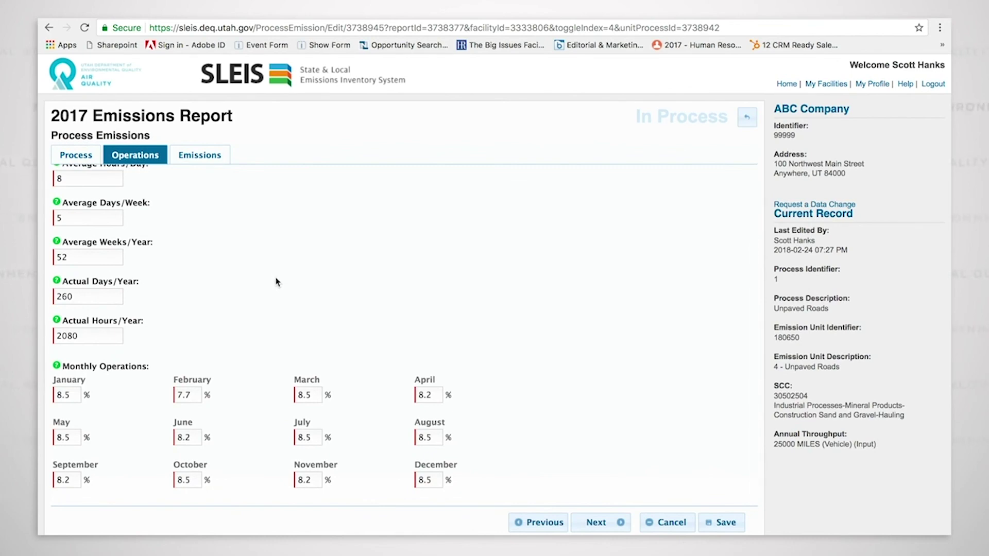
scroll(276, 280, up, 3)
- Examine the Unpaved Roads PM10-PRI and PM10-FIL emission details, including emission factors, estimated emissions and overall control efficiency
click(206, 155)
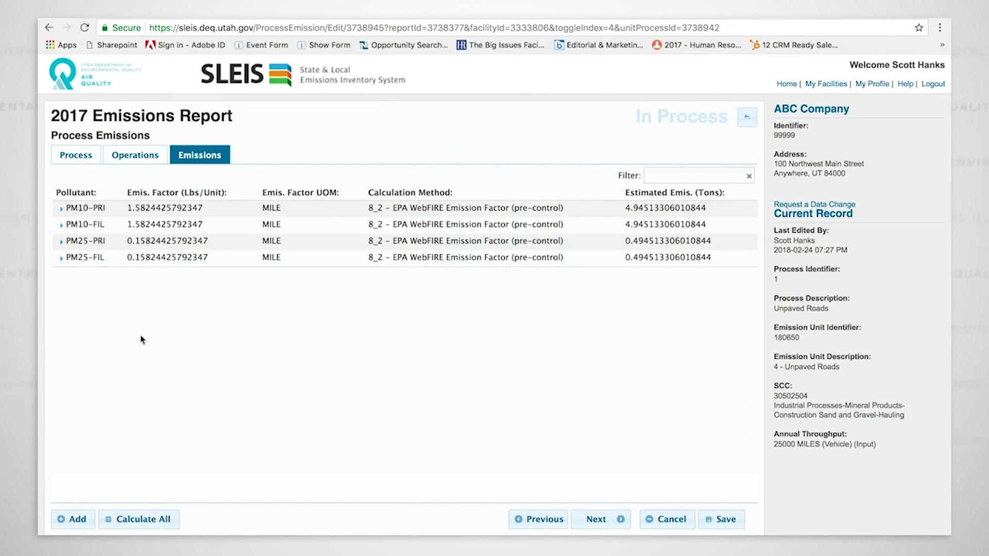
click(122, 209)
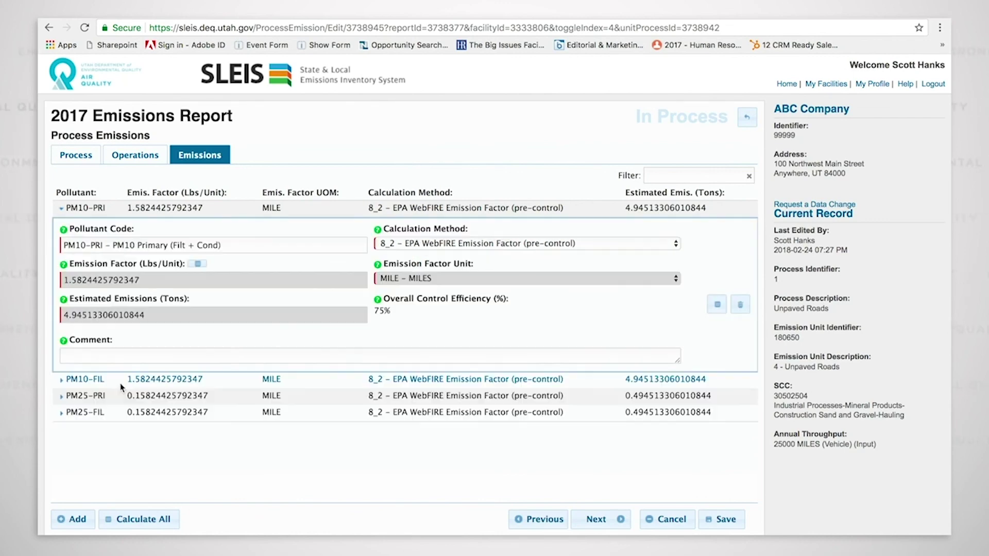
click(121, 382)
scroll(121, 382, down, 2)
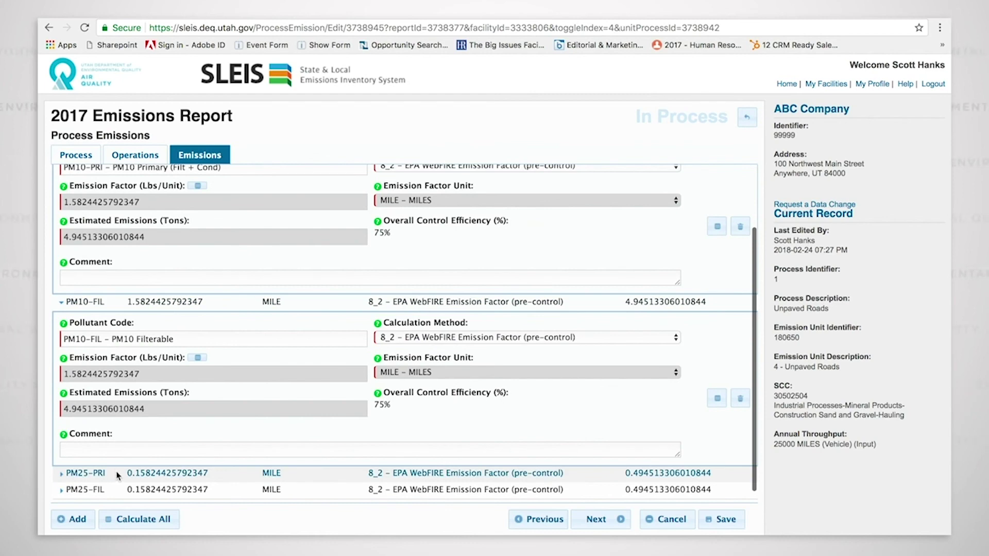
scroll(396, 306, up, 1)
scroll(398, 309, up, 3)
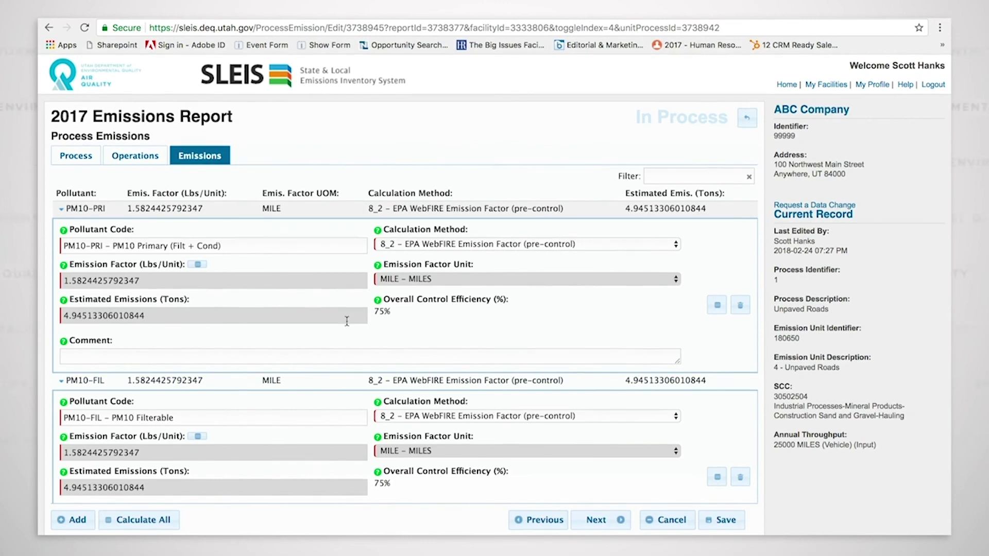
scroll(347, 320, down, 3)
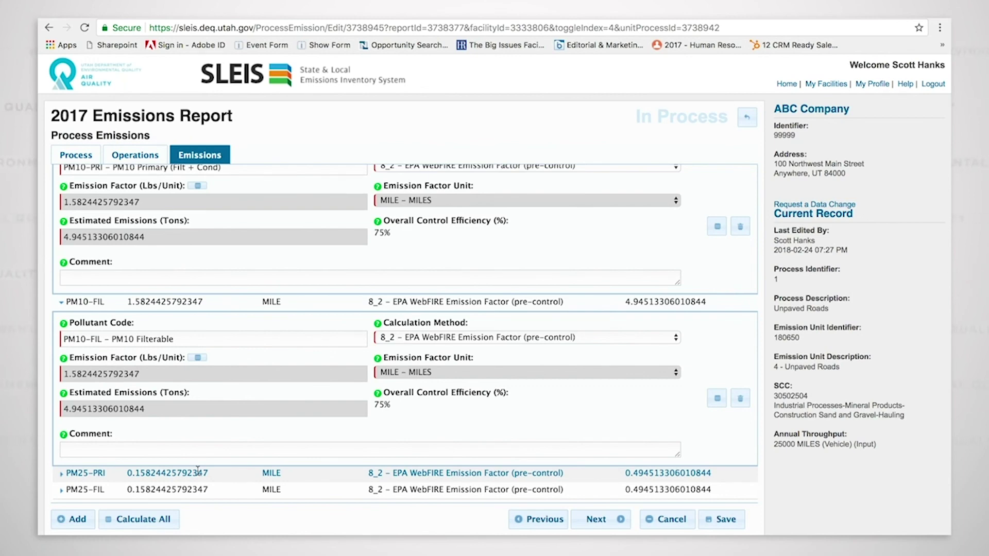
scroll(270, 438, up, 3)
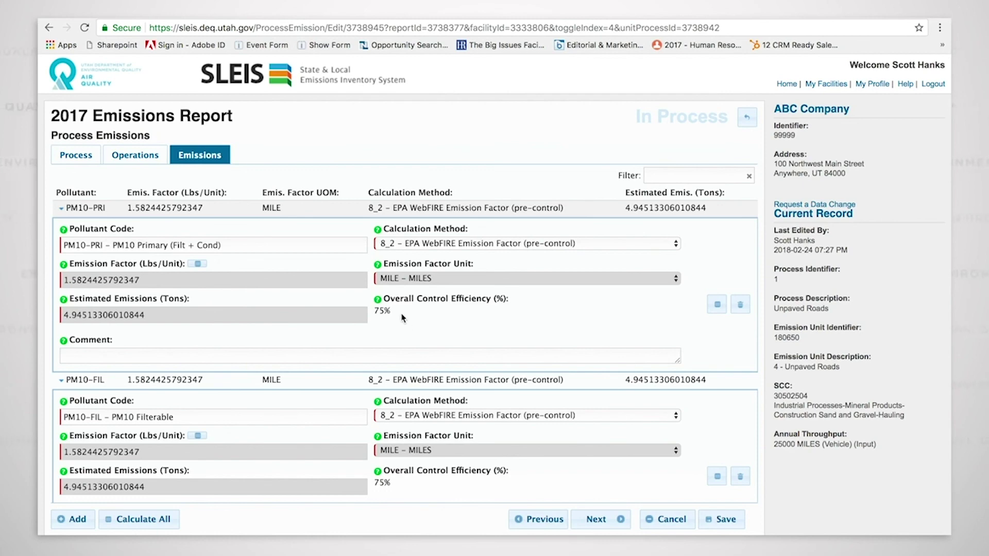
mouse_move(402, 318)
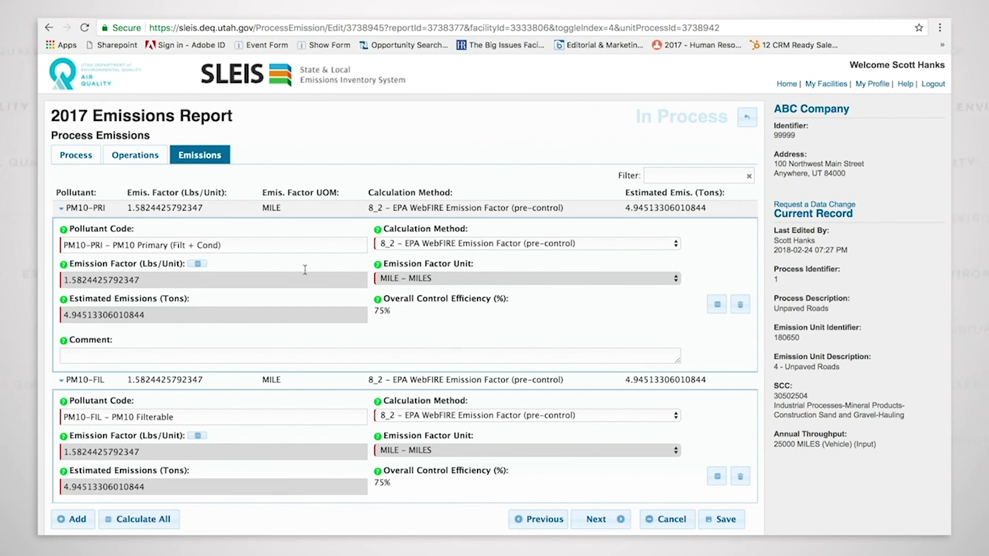
- Apply the UDAQ formula with ID 51582 to the PM10-PRI emission factor and keep calculation method 8_2 - EPA WebFIRE Emission Factor (pre-control)
click(197, 264)
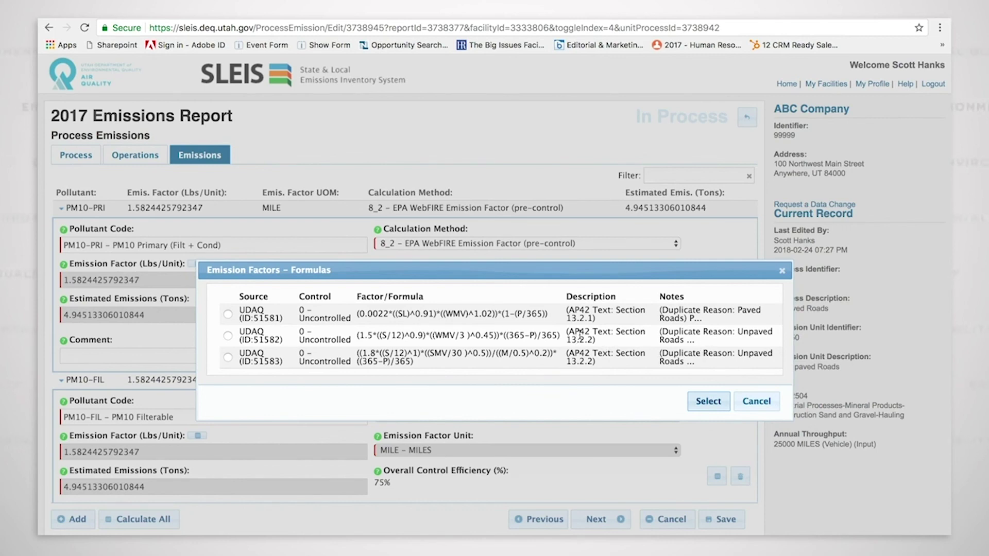
click(228, 337)
click(709, 403)
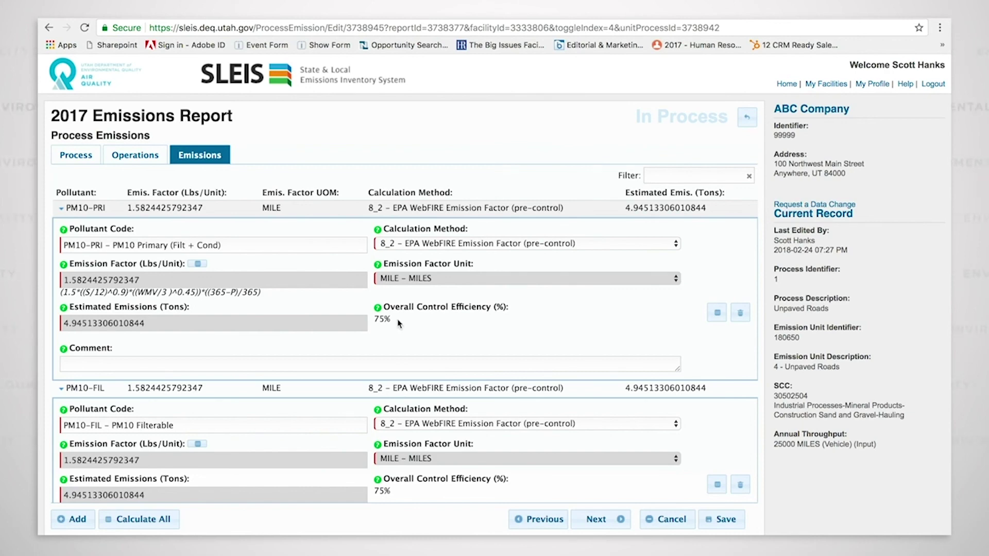
mouse_move(399, 323)
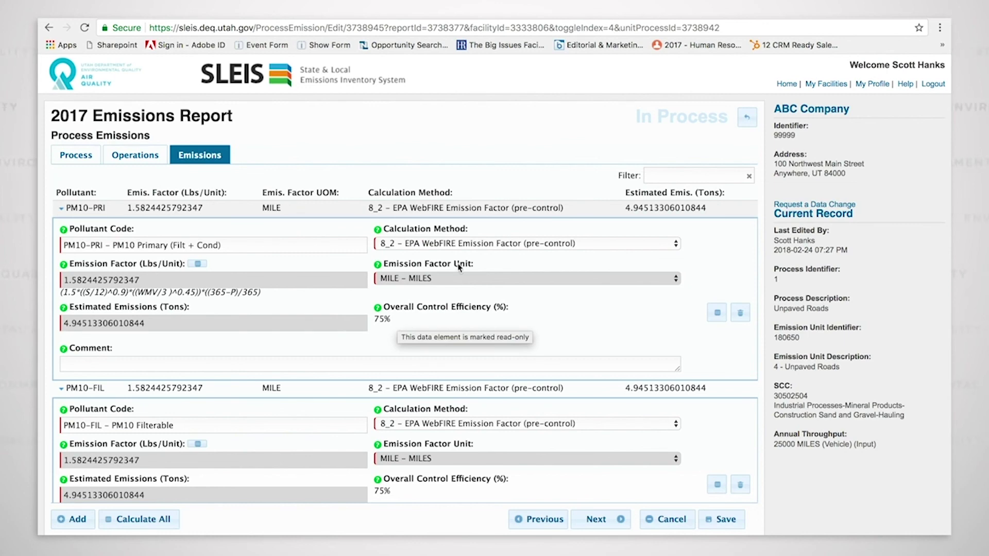
click(467, 244)
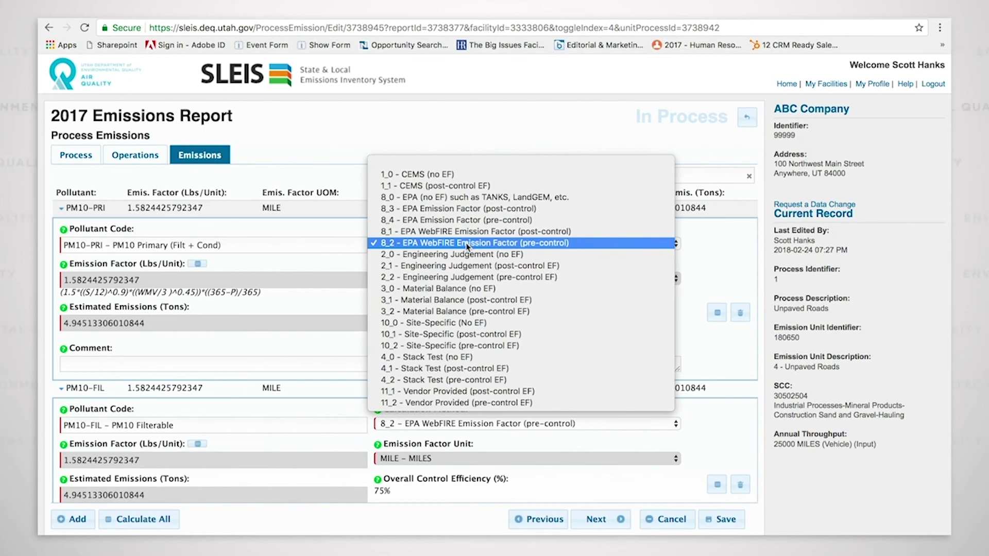
click(468, 245)
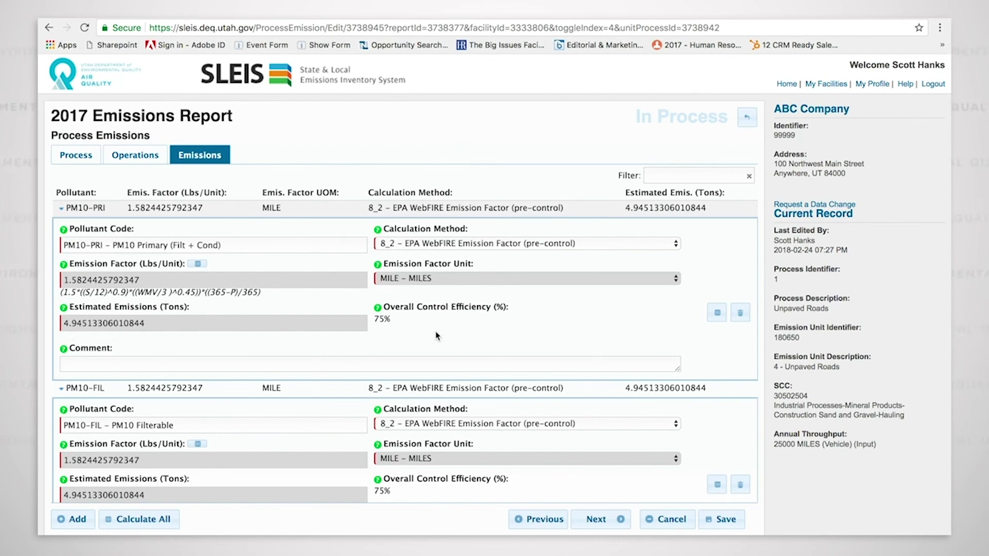
- Leave the Unpaved Roads process emissions and open the Dust Suppression of Unpaved Roads control device for editing
click(748, 119)
click(748, 119)
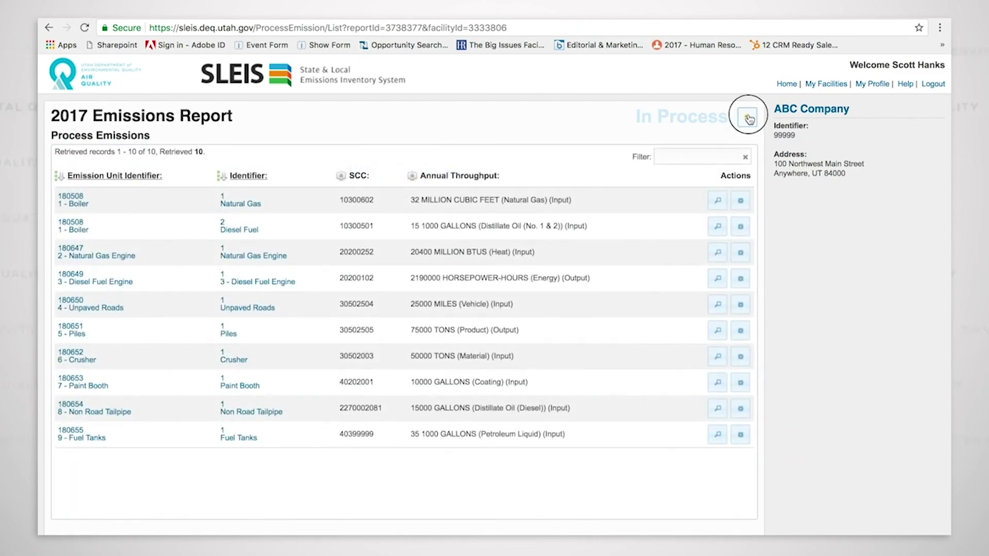
click(274, 188)
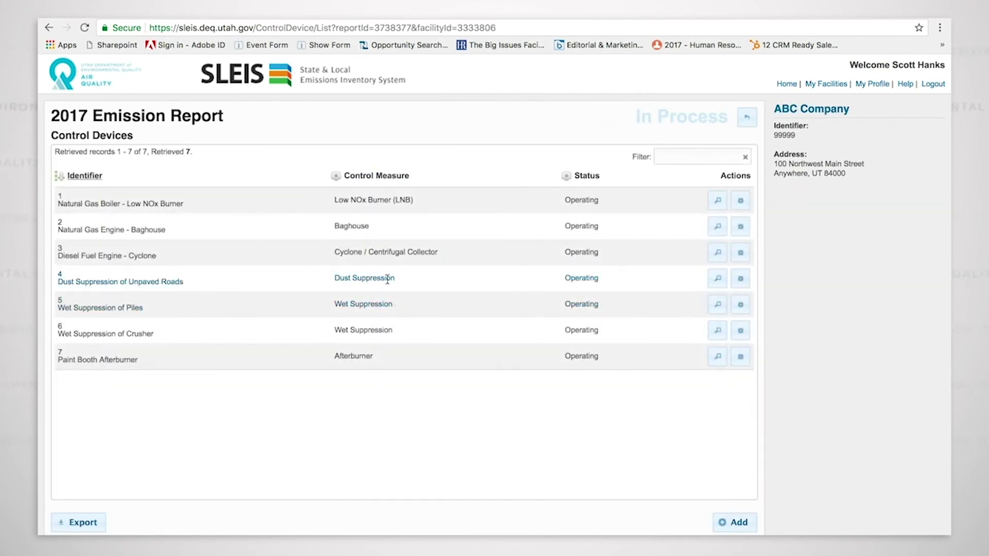
click(741, 280)
- Set the dust suppression control efficiency to 50% for PM10-PRI, PM10-FIL, PM25-PRI and PM25-FIL, and save the control device
drag(174, 387, 131, 387)
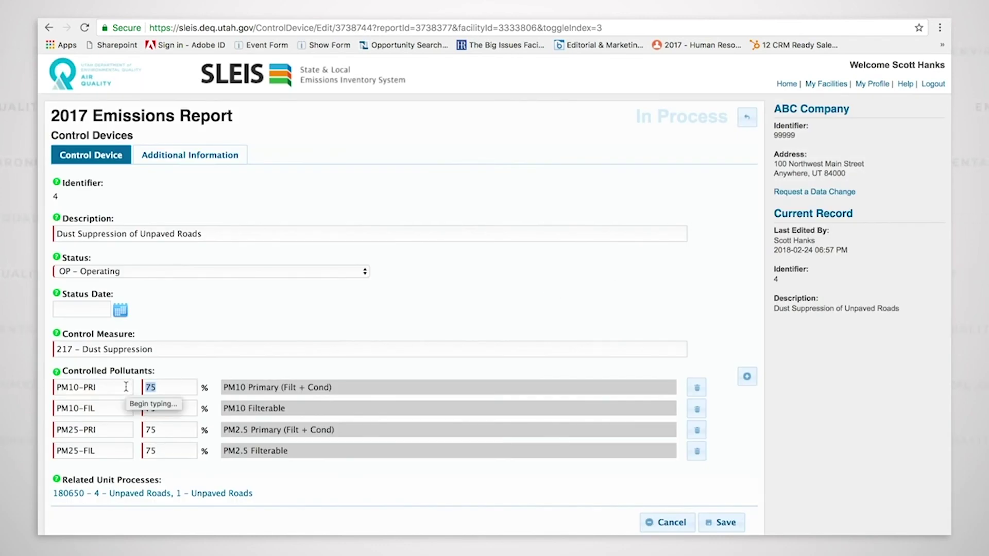
text(50)
drag(166, 407, 143, 408)
text(5)
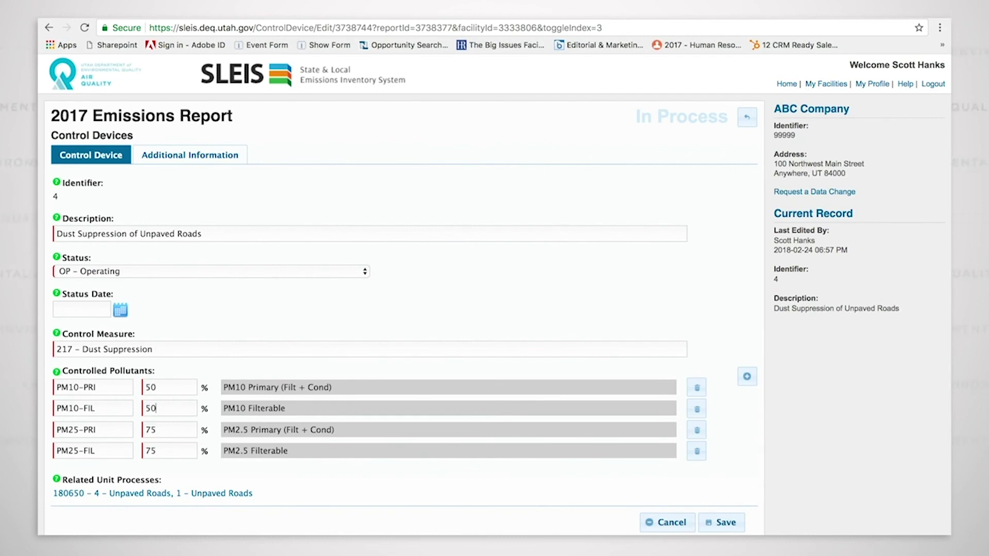
drag(162, 429, 133, 428)
text(50)
drag(161, 451, 138, 451)
text(50)
click(724, 523)
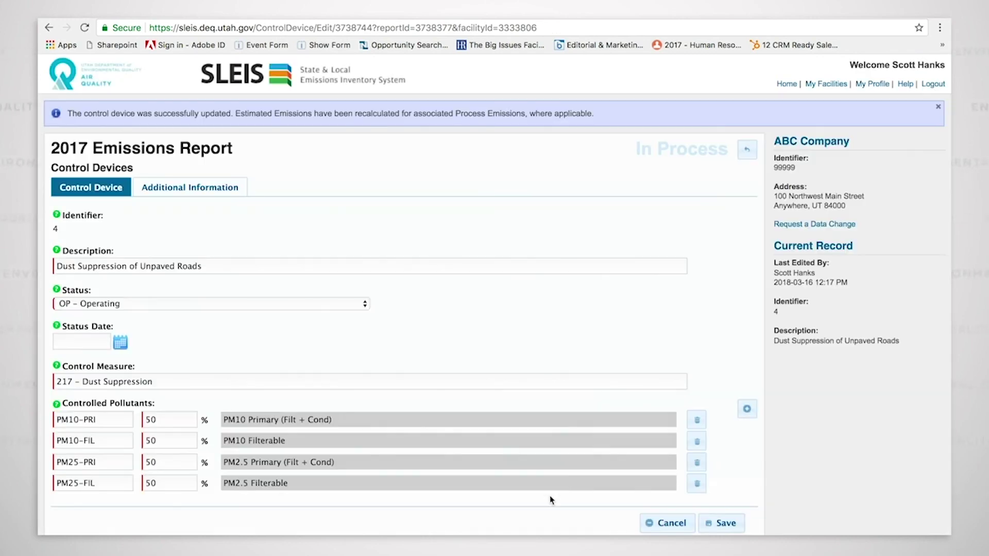
- Reopen the Unpaved Roads process emissions, recalculate all its pollutants, and check the overall control efficiency in the PM10-PRI details
click(744, 150)
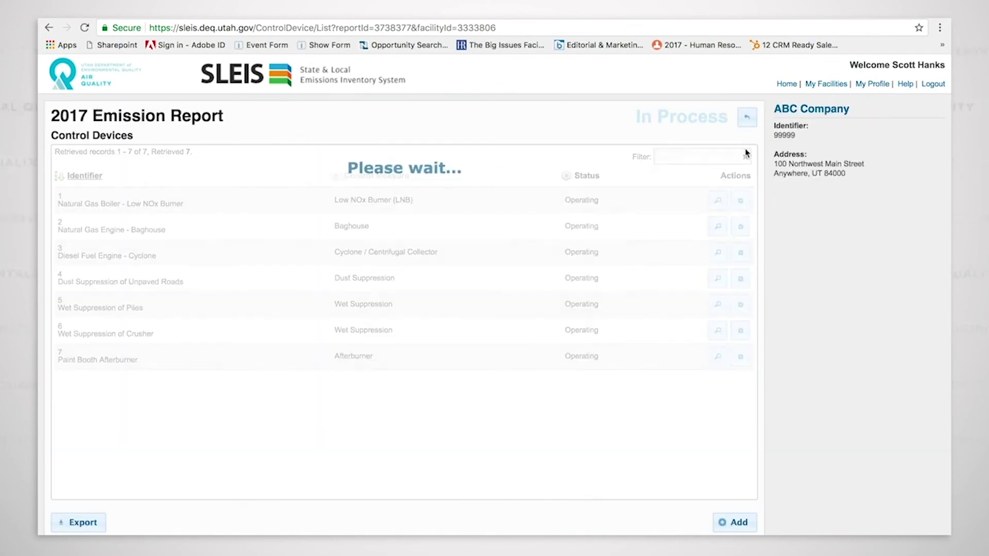
click(748, 120)
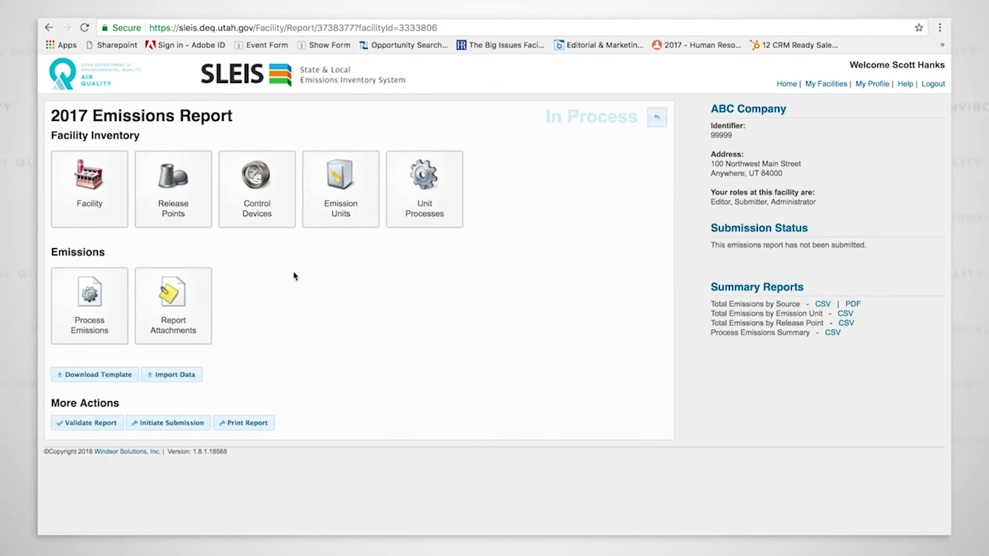
click(113, 304)
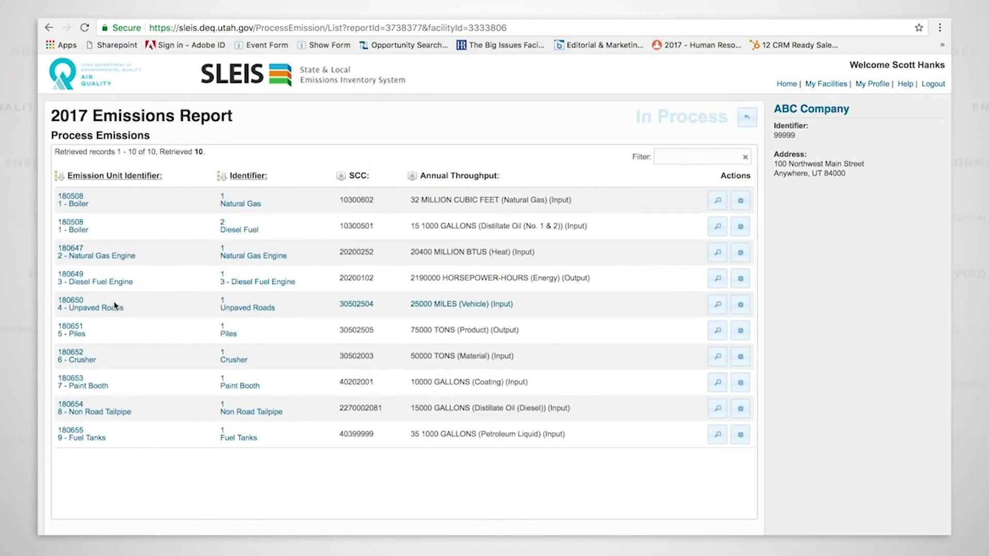
click(740, 303)
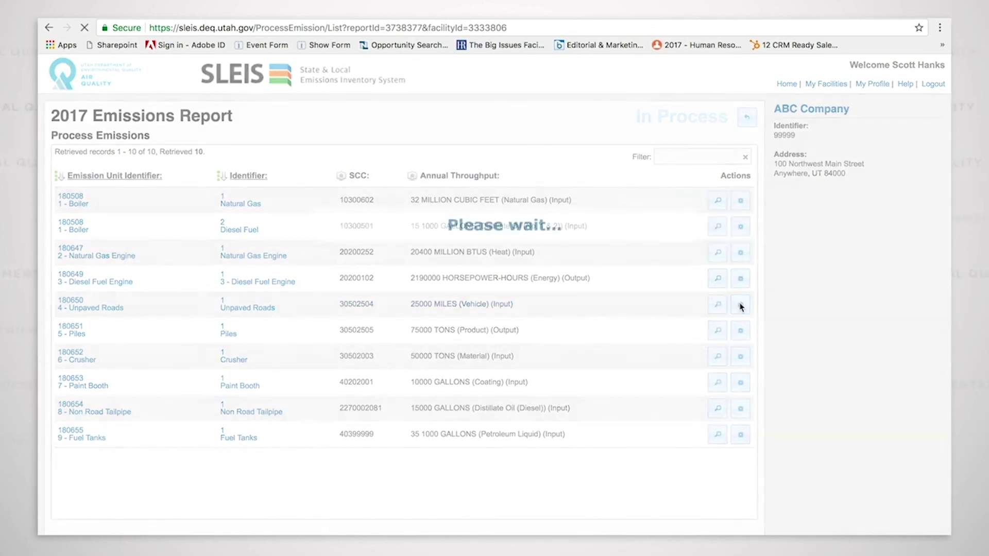
click(213, 161)
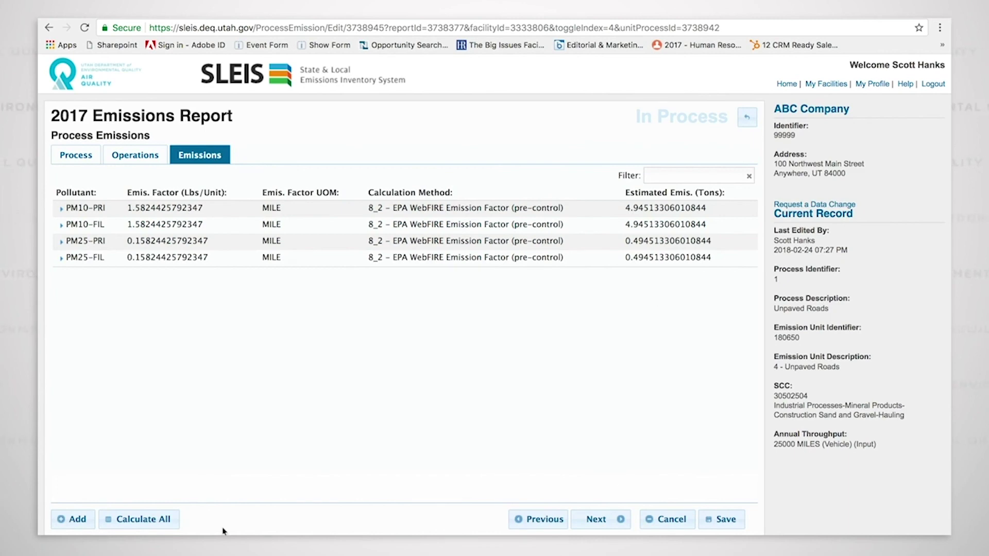
click(151, 522)
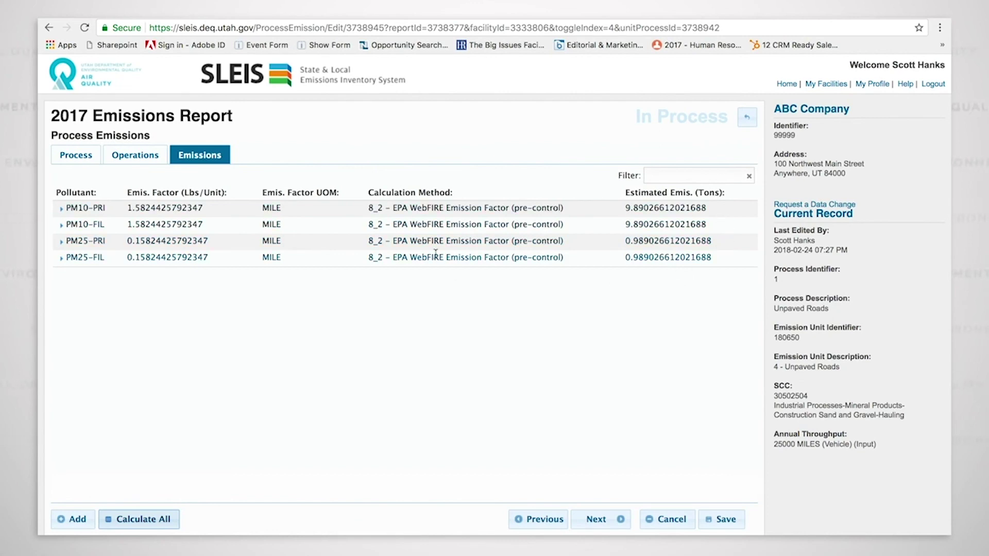
click(452, 208)
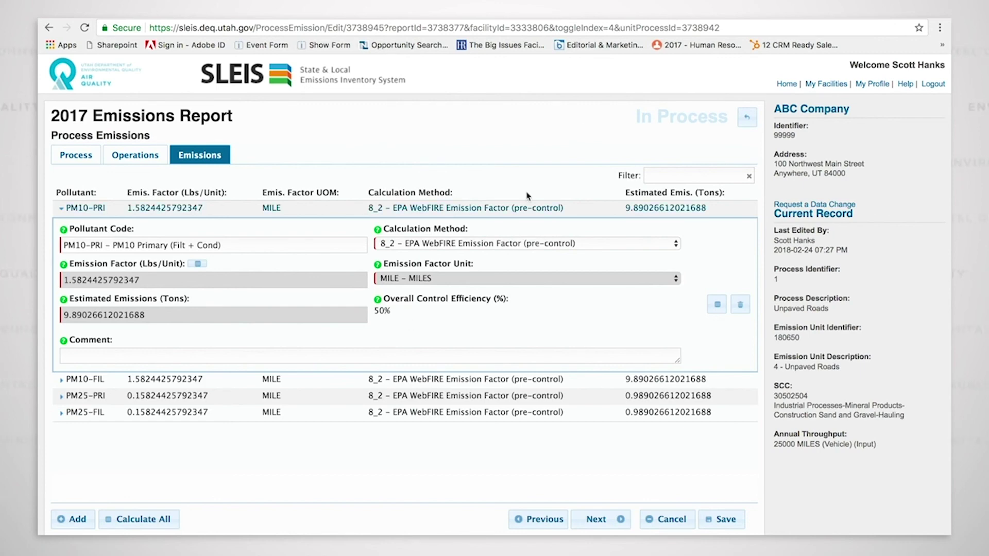
- Open the Piles process from the process emissions list and examine its annual throughput and supplemental calculation parameters
click(746, 117)
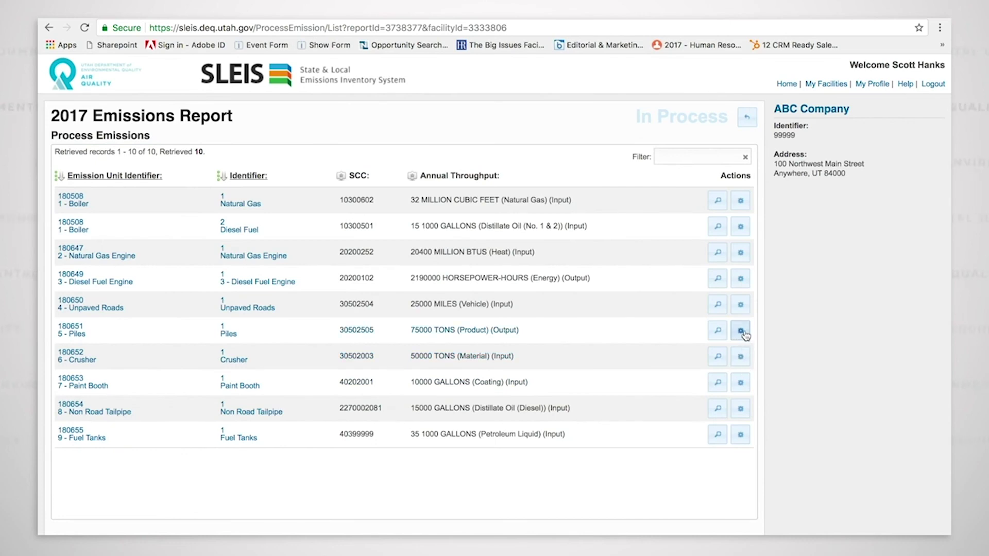
click(742, 331)
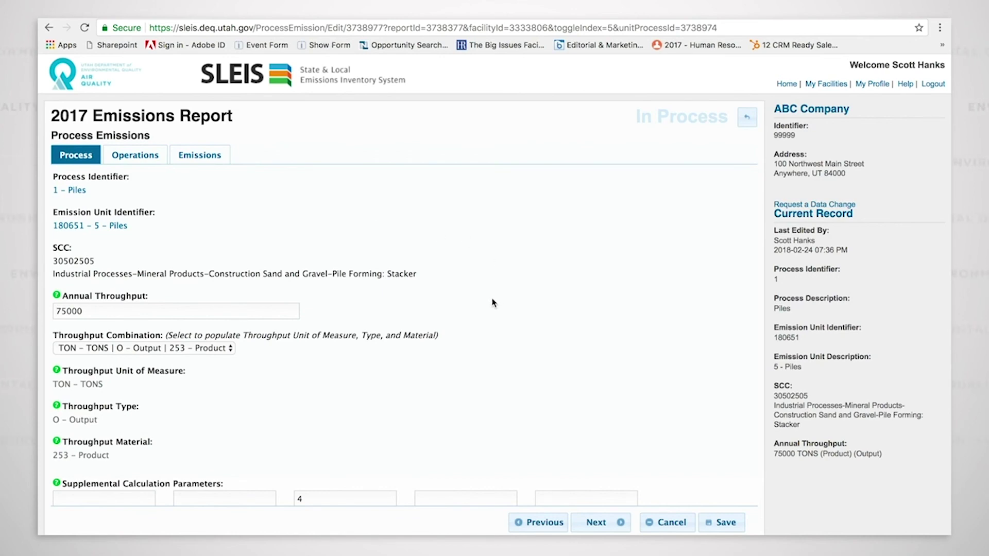
scroll(490, 306, down, 3)
scroll(491, 306, down, 3)
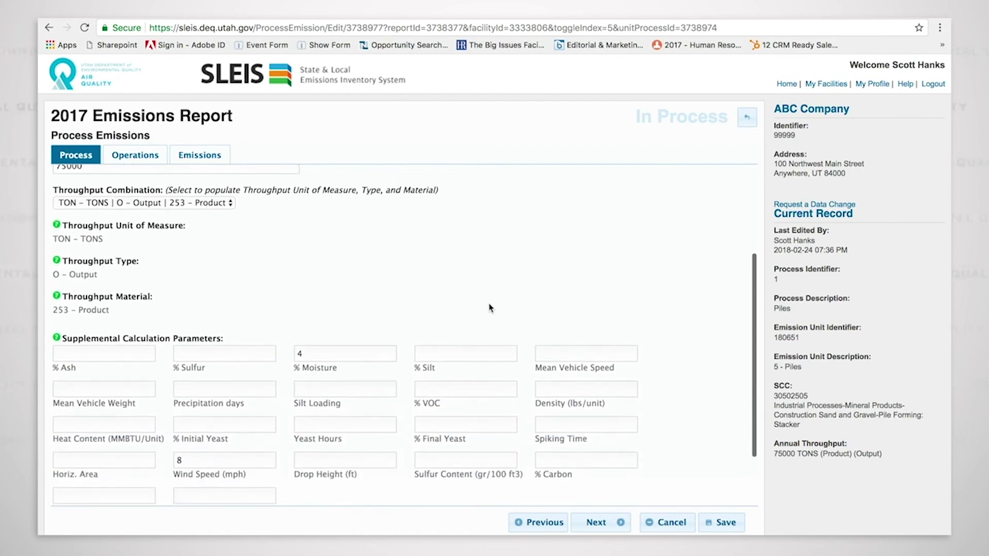
scroll(490, 308, down, 3)
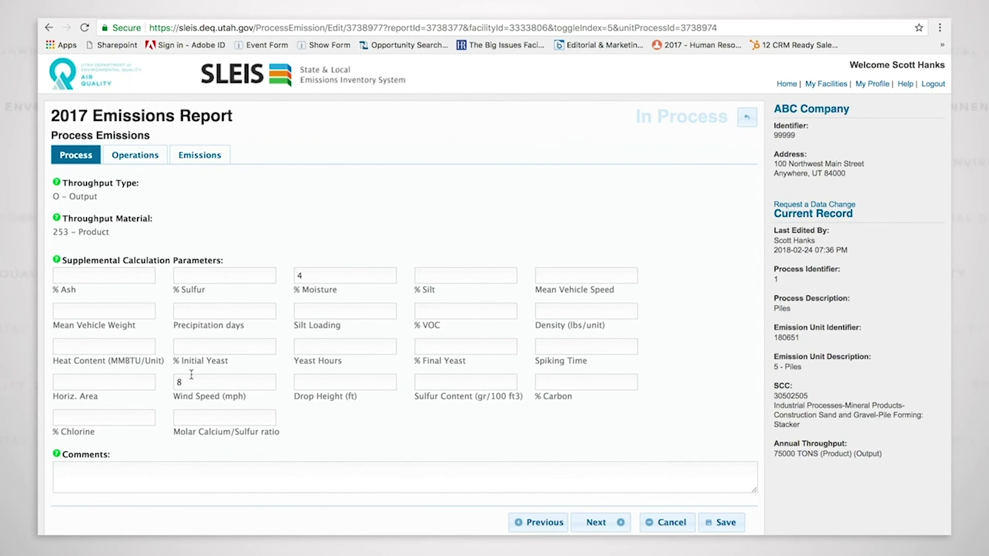
- Clear the % Moisture value in the Piles process's supplemental calculation parameters
scroll(325, 242, up, 2)
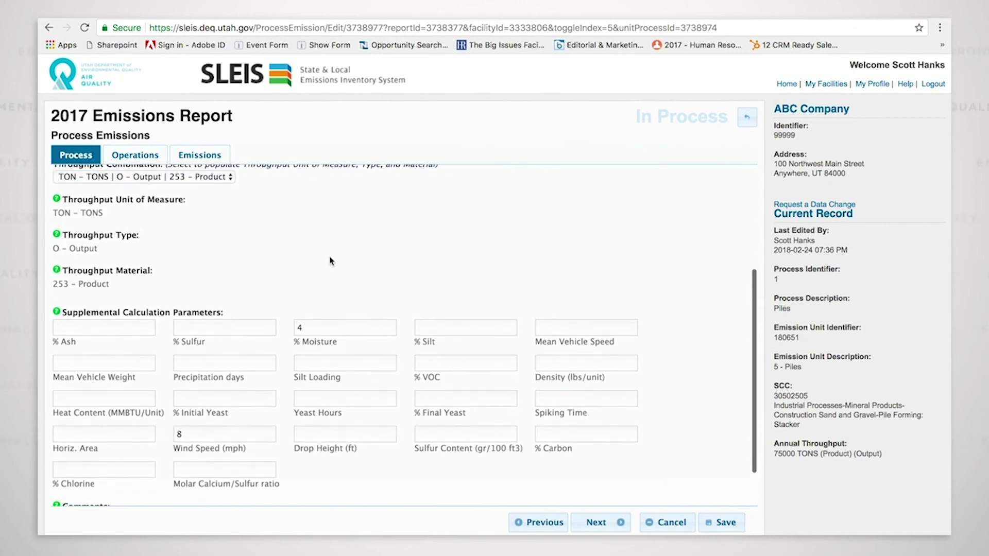
scroll(330, 260, up, 2)
double_click(299, 373)
key(BackSpace)
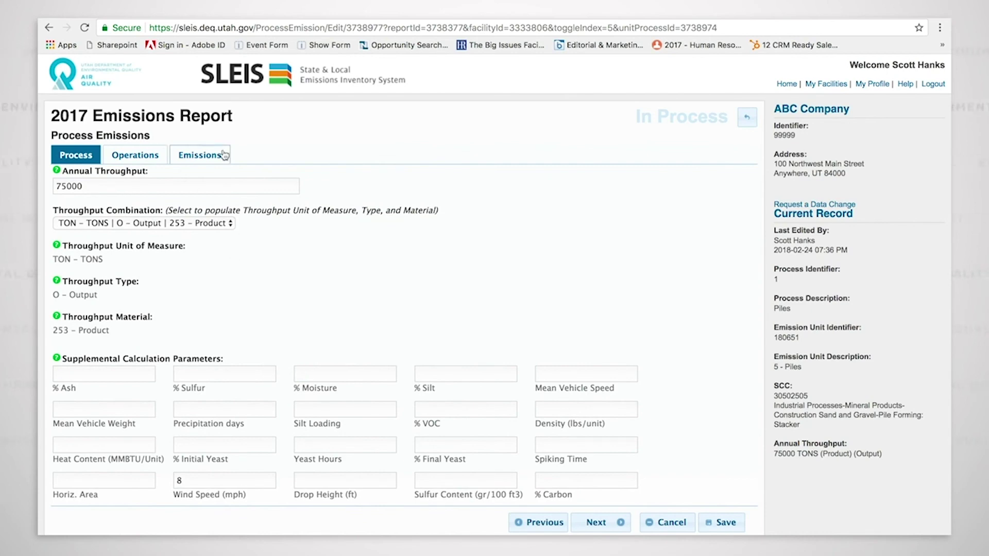
- Review the Piles operating schedule and the emission details of PM10-PRI, PM10-FIL, PM25-PRI and PM25-FIL
click(152, 158)
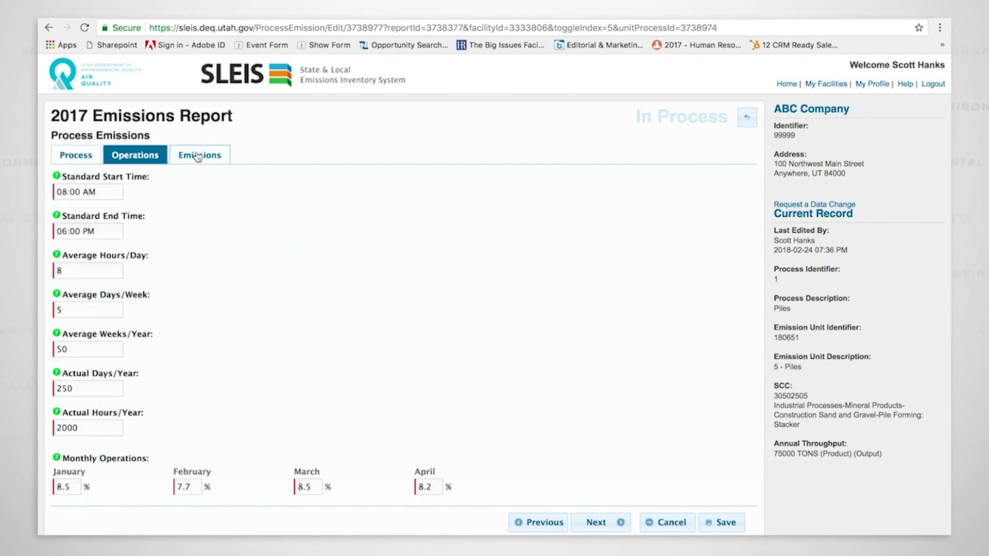
click(225, 156)
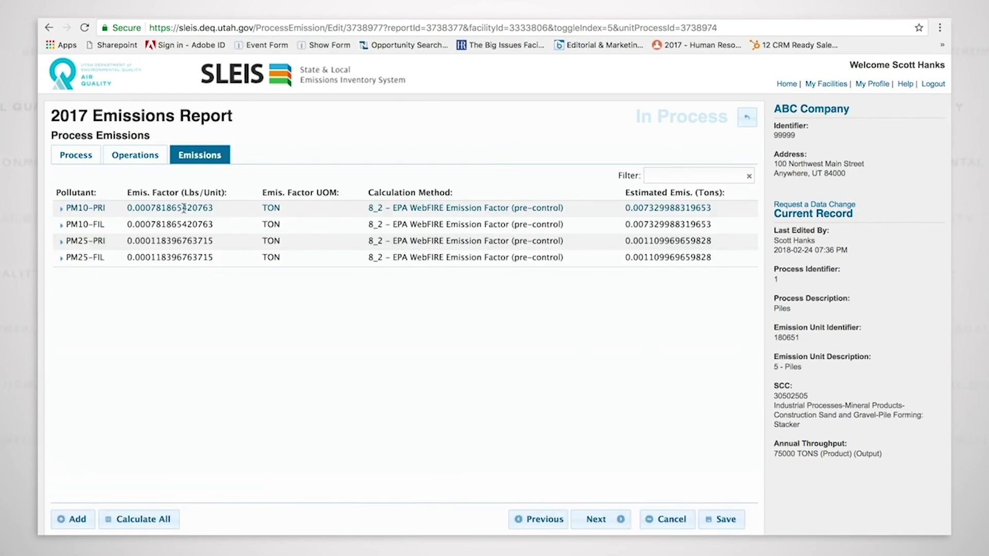
click(185, 208)
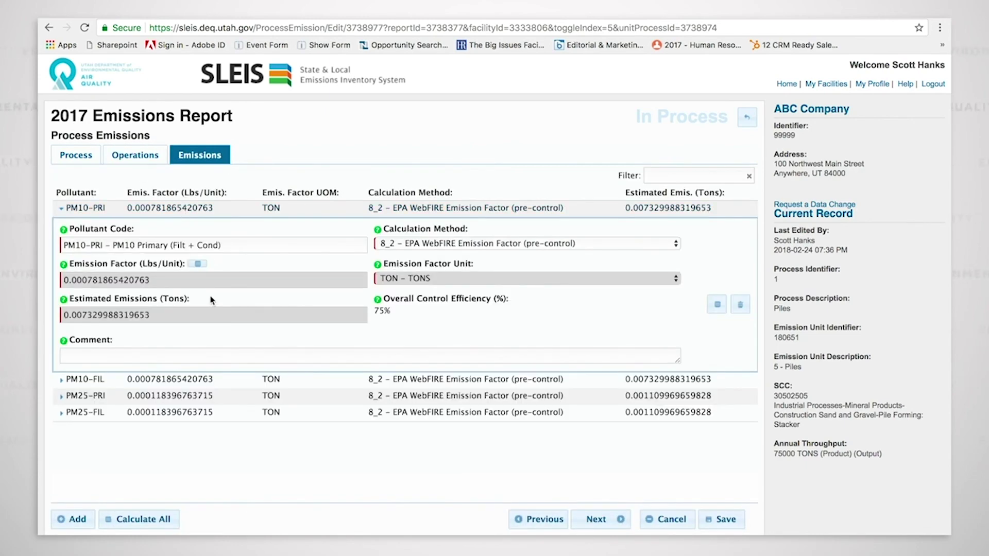
click(205, 379)
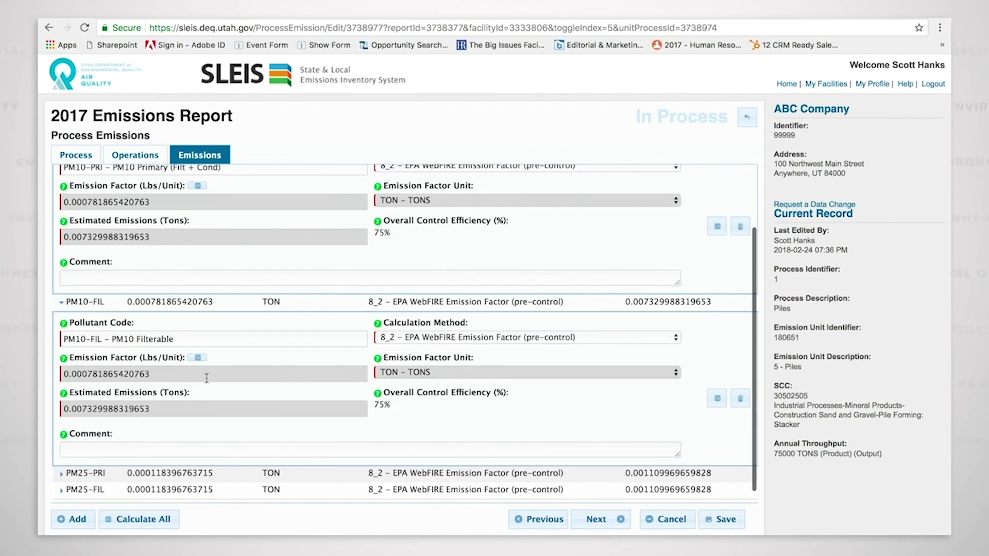
click(174, 474)
click(172, 480)
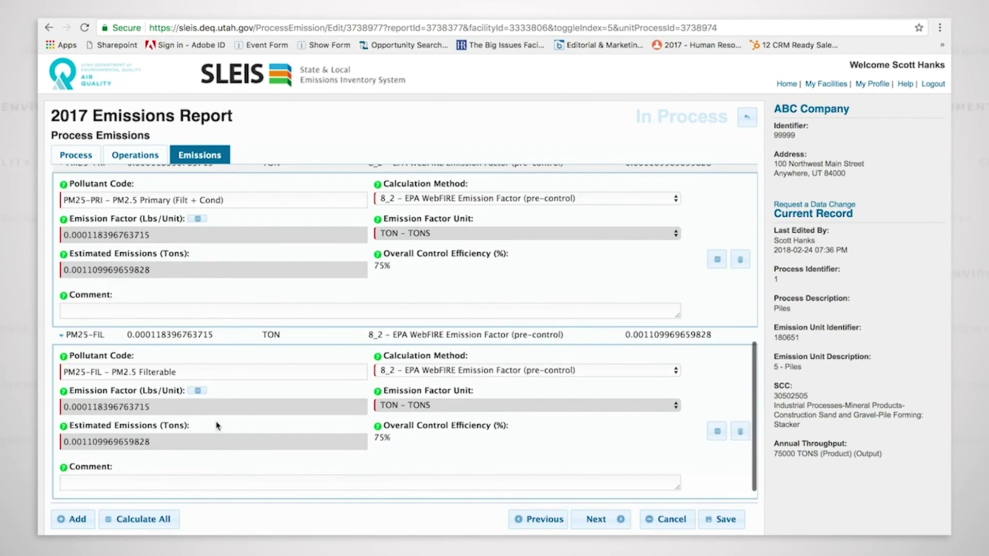
scroll(217, 327, up, 5)
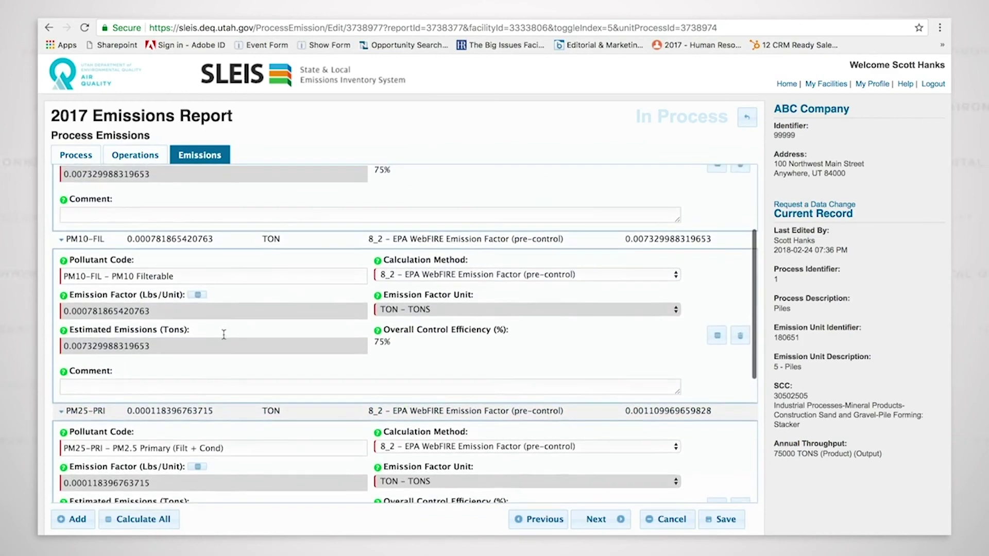
scroll(224, 340, up, 3)
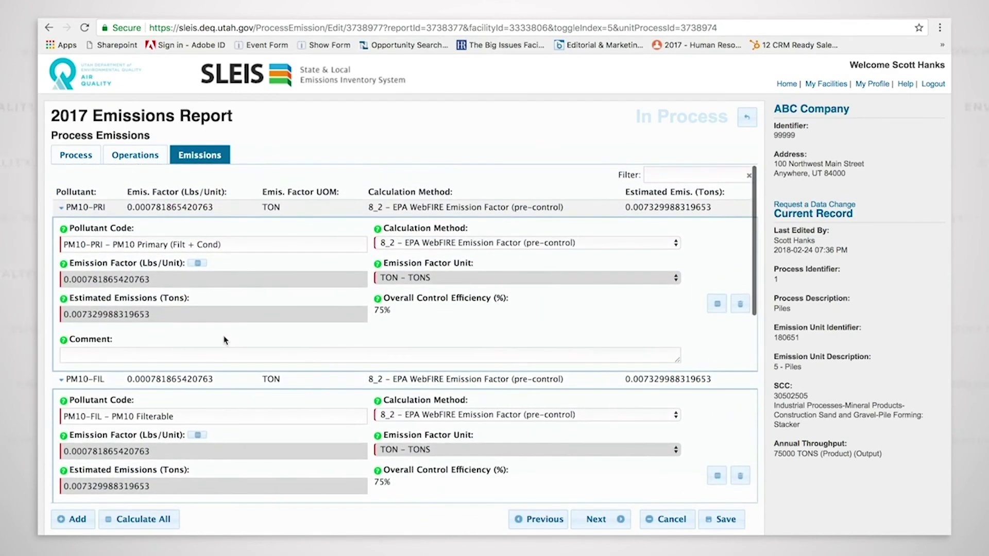
- Try to apply the UDAQ formula with ID 51587 to the Piles PM10-PRI emission factor while % Moisture is blank
click(197, 263)
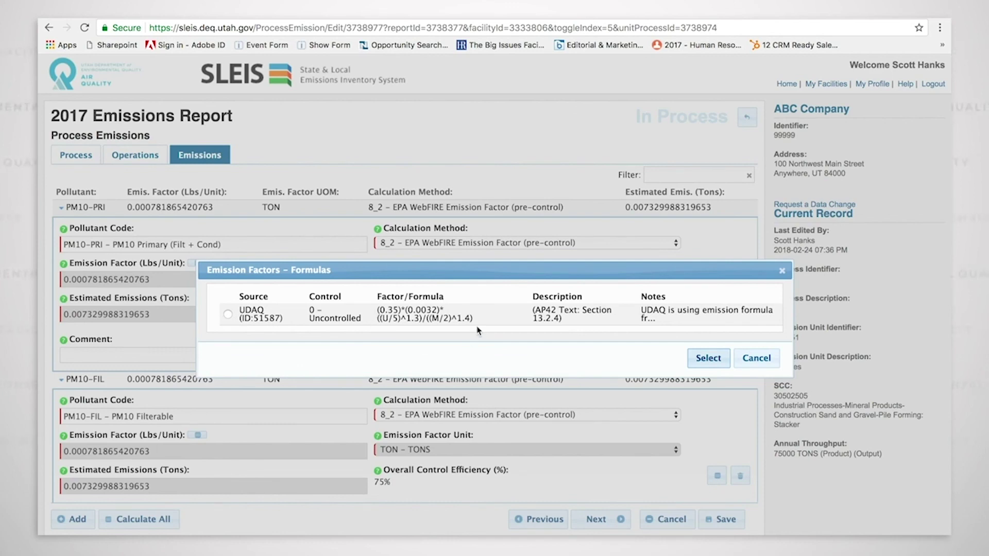
click(228, 314)
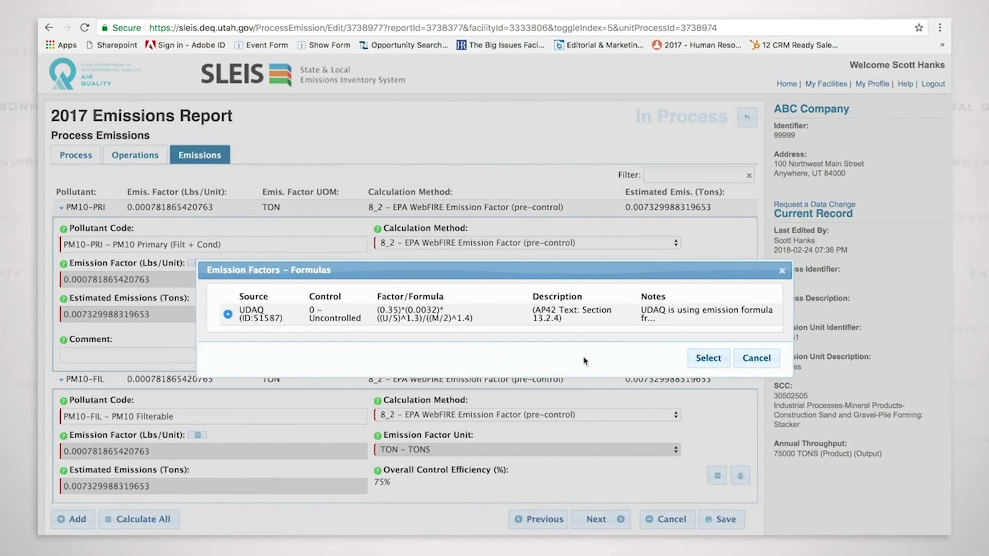
click(708, 358)
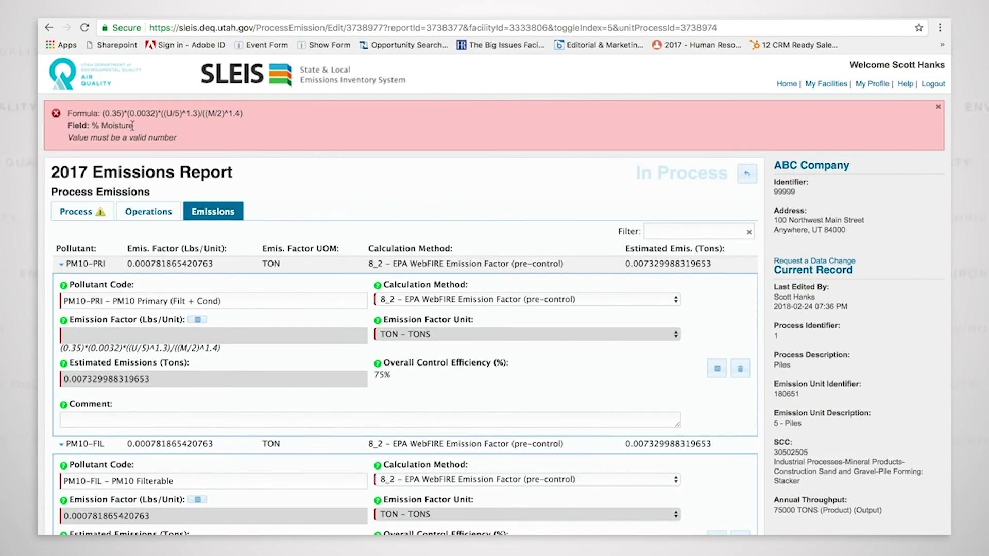
- Restore the Piles % Moisture parameter to 4 and apply the UDAQ formula with ID 51587 to the PM10-PRI emission factor
click(93, 217)
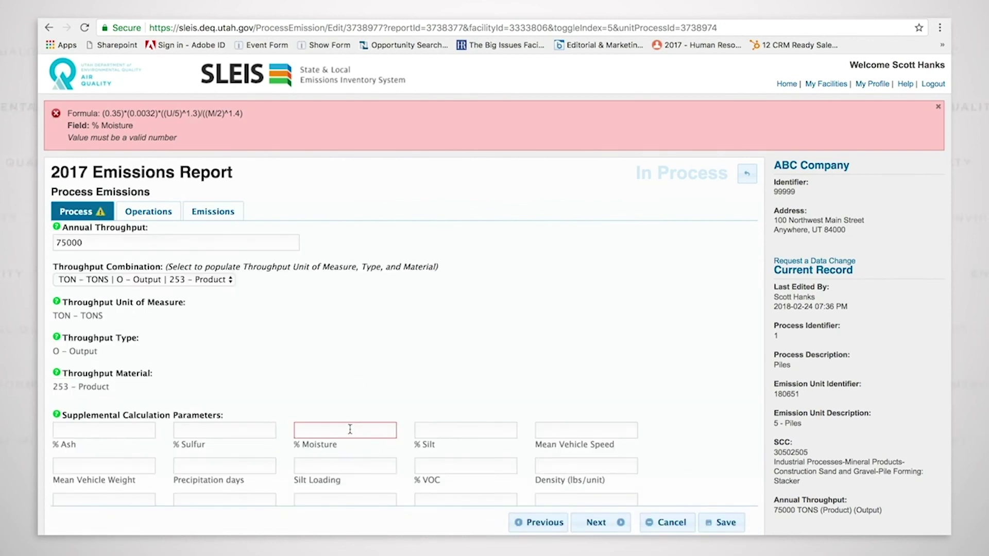
click(219, 217)
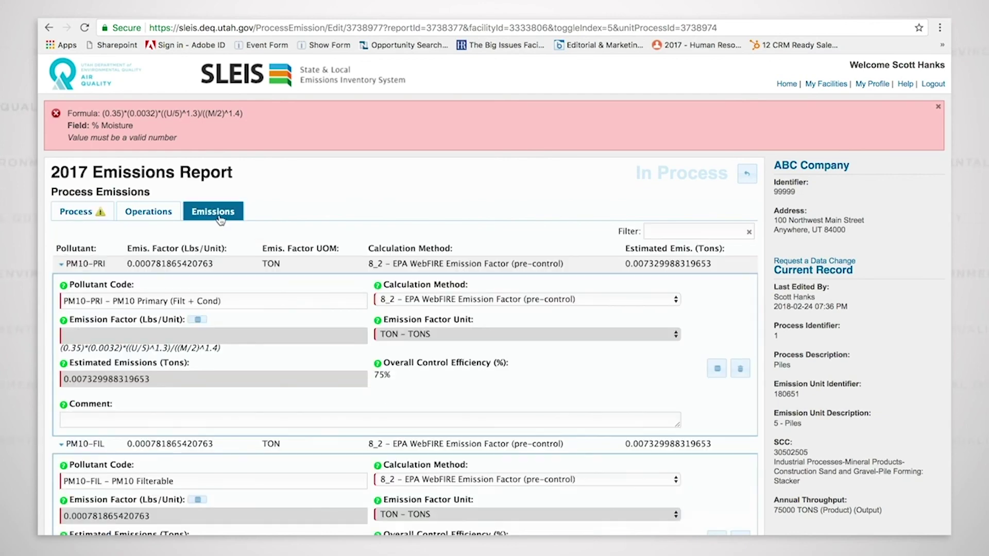
click(197, 320)
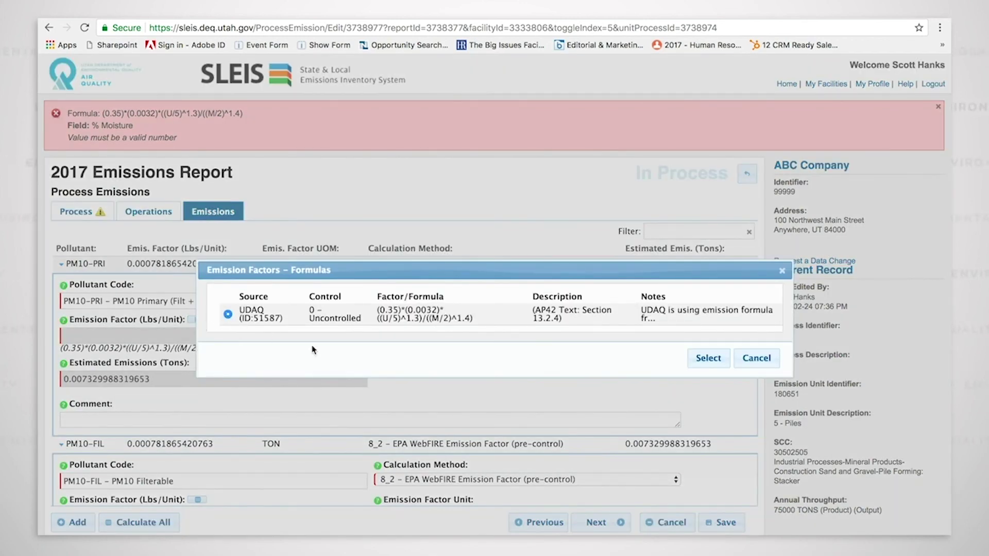
click(716, 362)
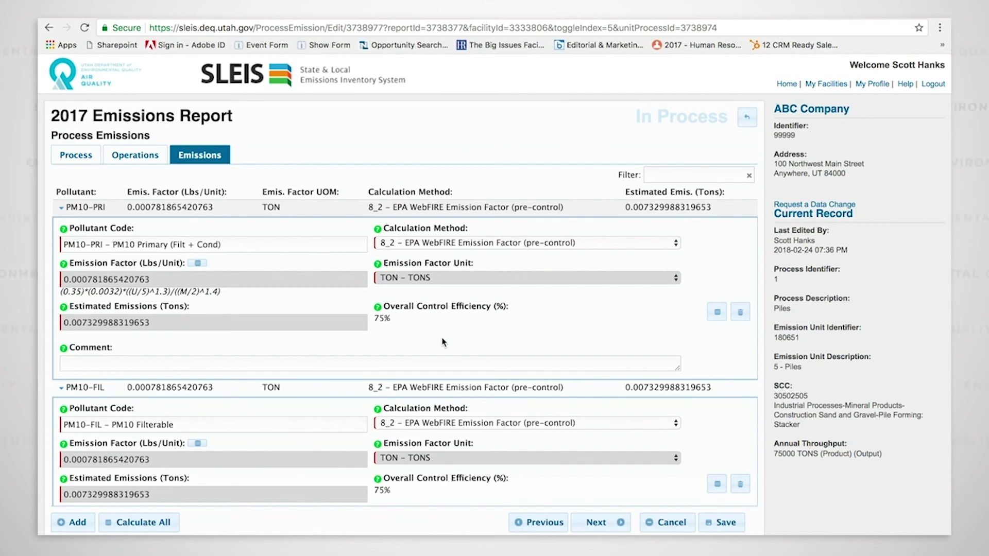
- Reselect UDAQ formula 51587 for the Piles PM10-PRI emission factor and return to the process emissions list
click(198, 264)
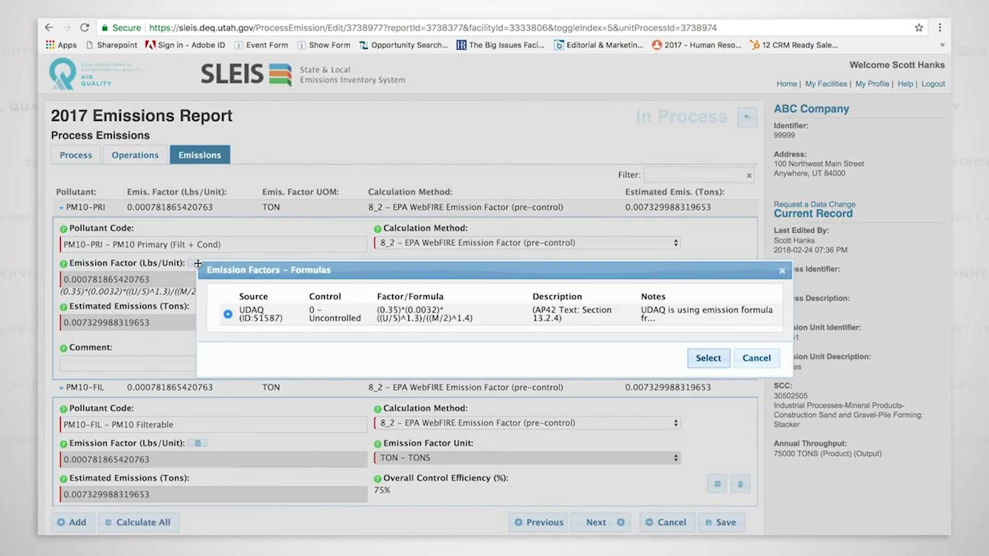
click(228, 315)
click(703, 360)
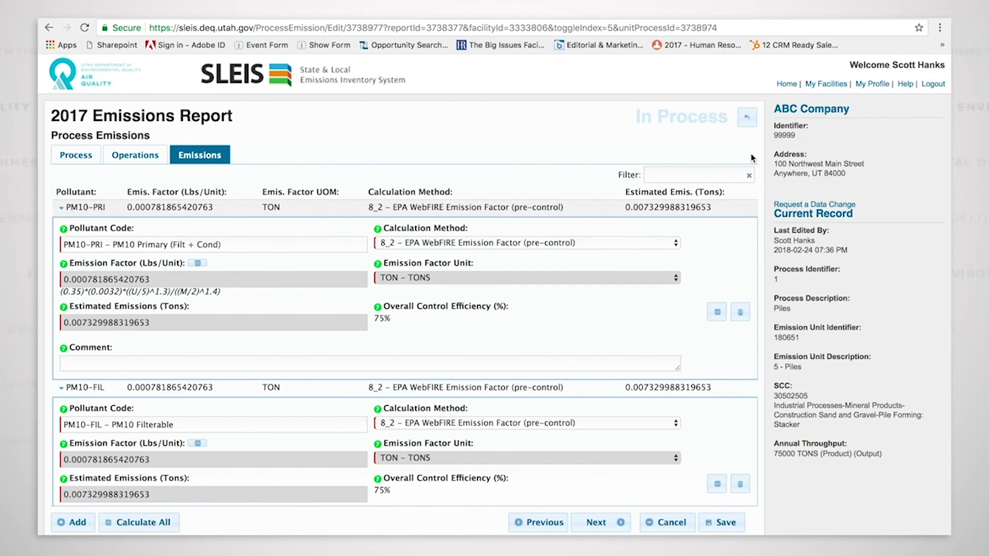
click(747, 118)
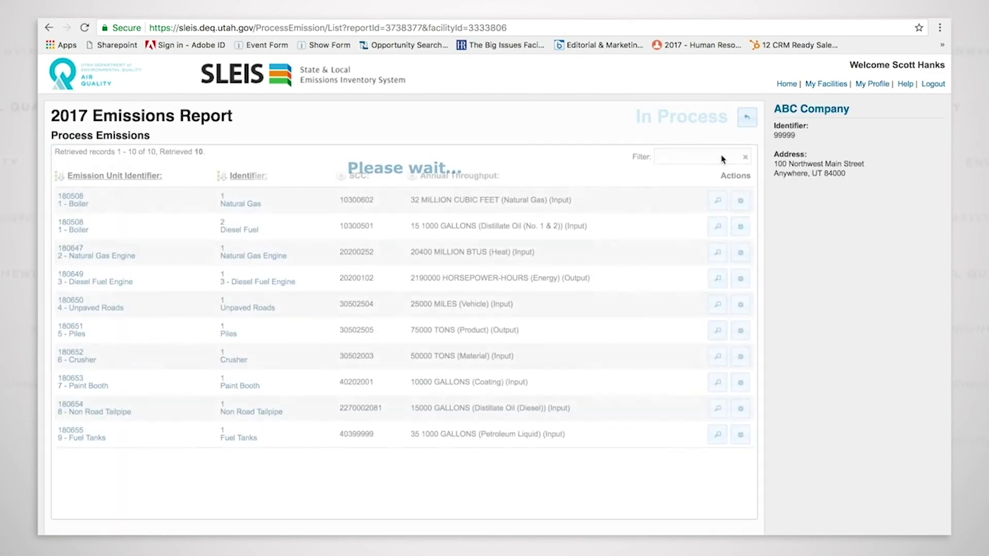
- Open the Crusher process emissions record and review its annual throughput, throughput combination and supplemental calculation parameters
click(741, 360)
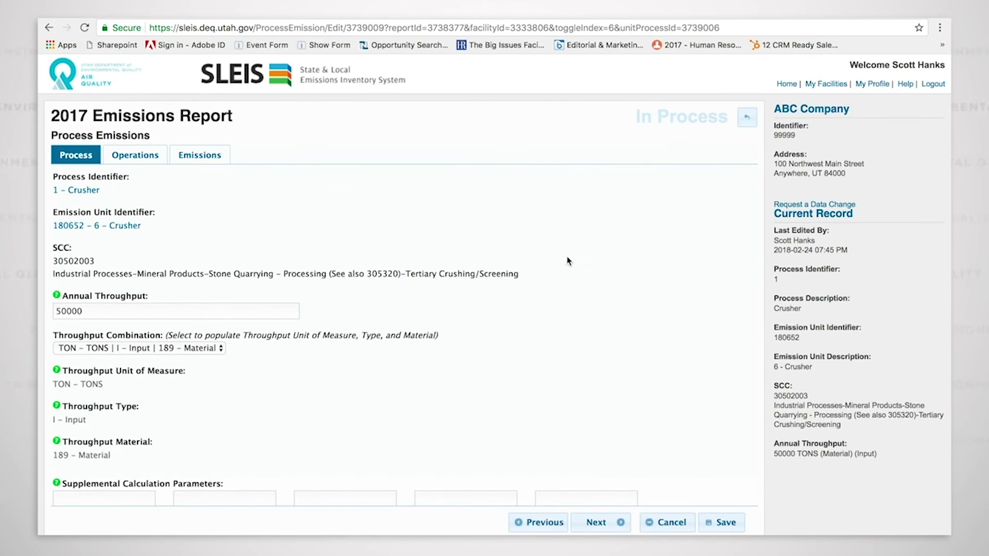
scroll(537, 285, up, 1)
scroll(537, 286, down, 1)
scroll(456, 372, down, 1)
scroll(456, 372, up, 1)
- Review the controlled pollutants and efficiencies of the Wet Suppression of Crusher control device, and return to the process emissions list
click(744, 120)
click(746, 120)
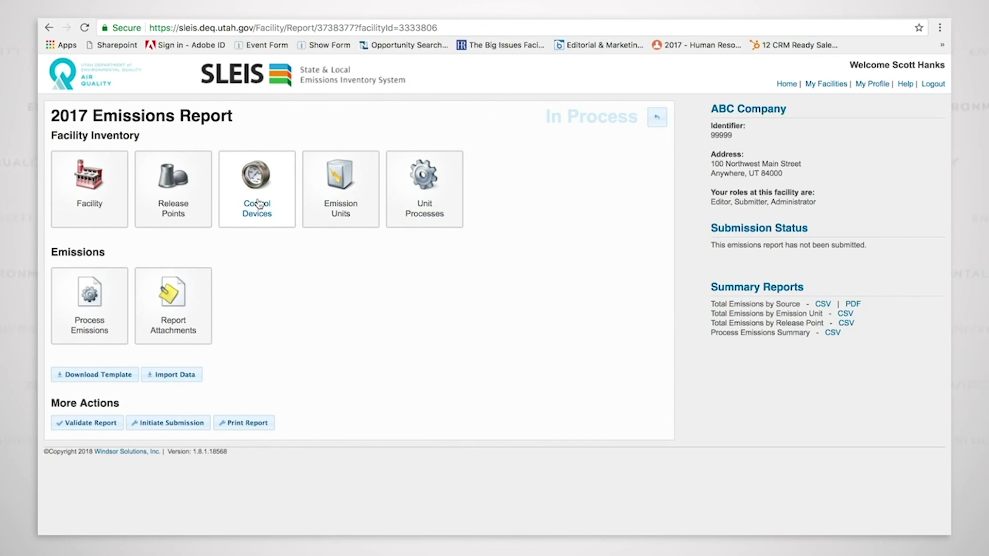
click(259, 203)
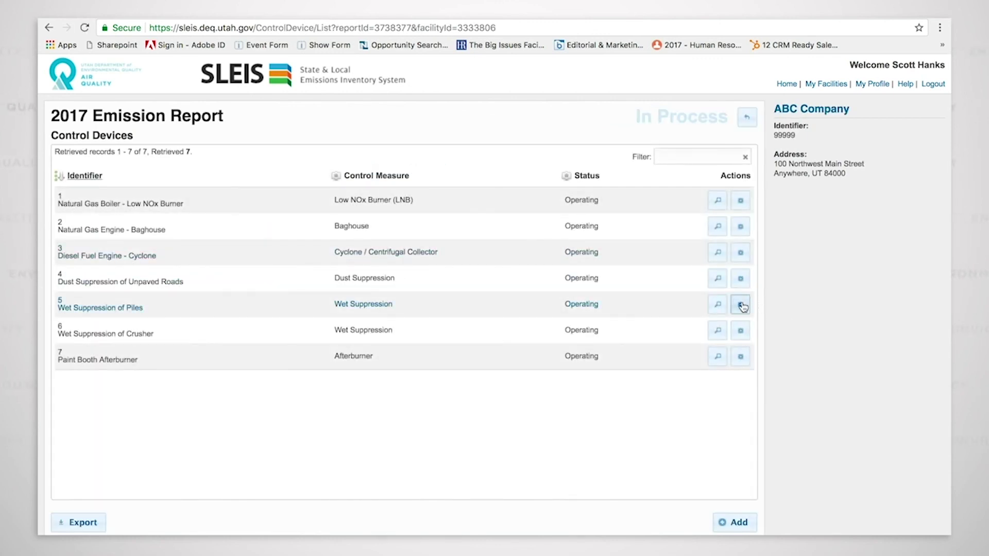
click(739, 330)
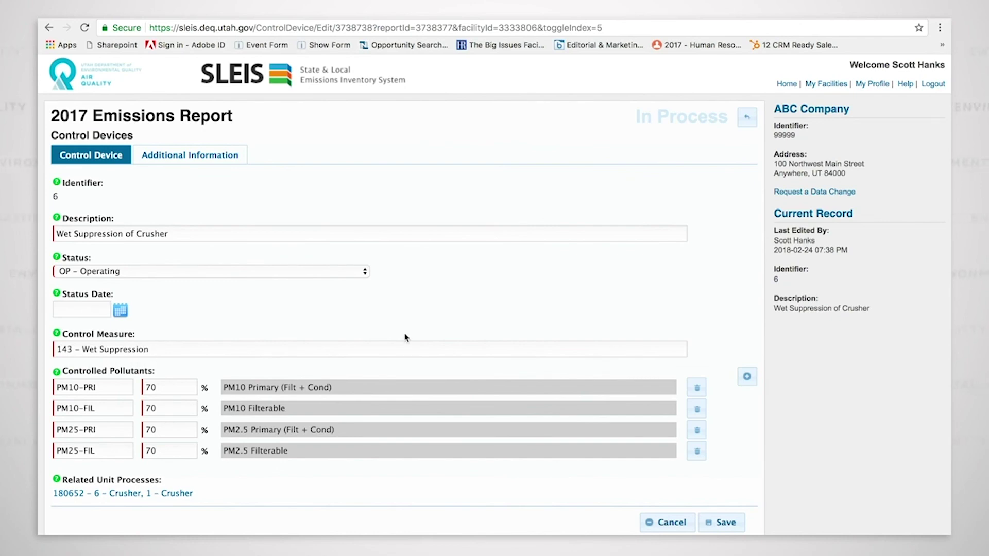
click(747, 120)
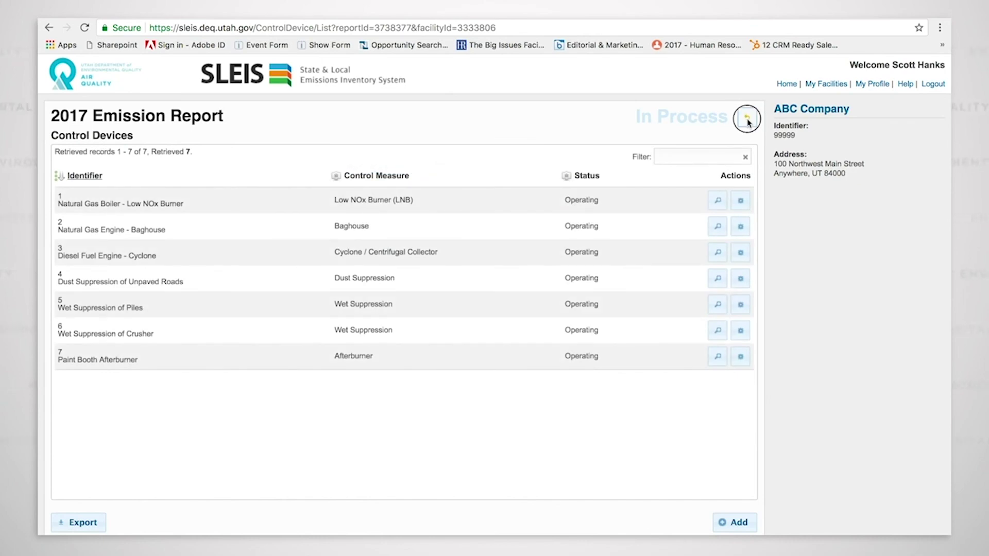
click(746, 120)
click(106, 295)
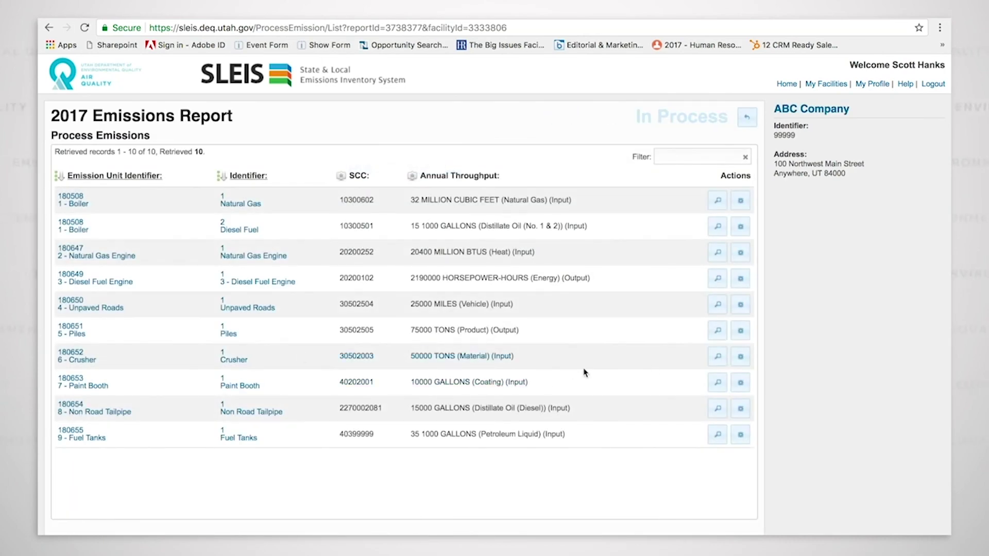
- Open the Crusher's PM10-PRI emission details and keep the calculation method as 8_1 - EPA WebFIRE Emission Factor (post-control)
click(740, 358)
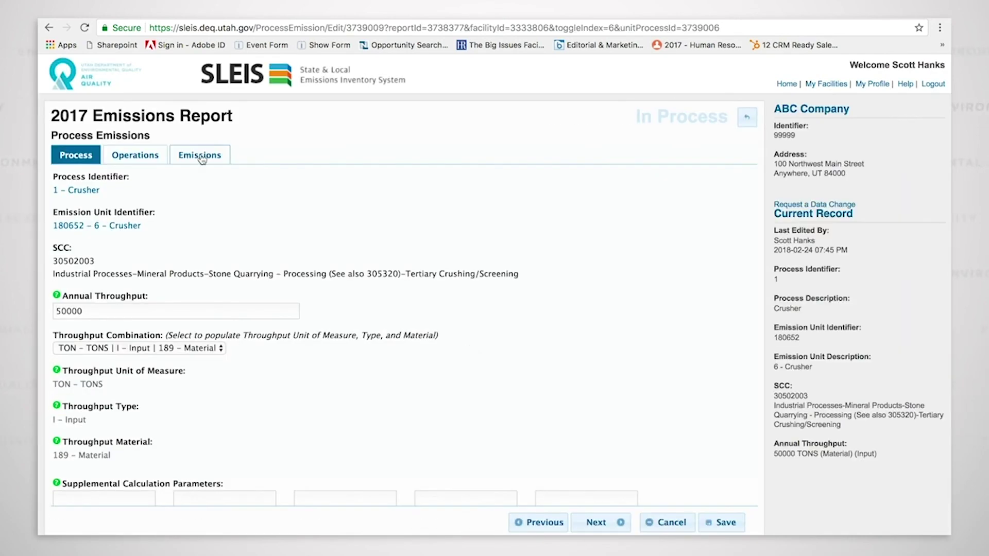
click(200, 156)
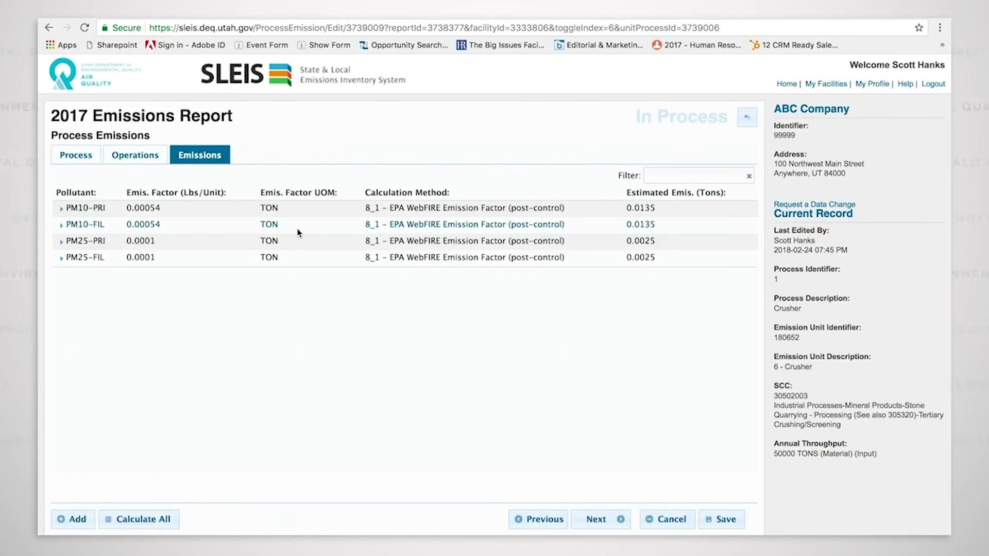
click(177, 210)
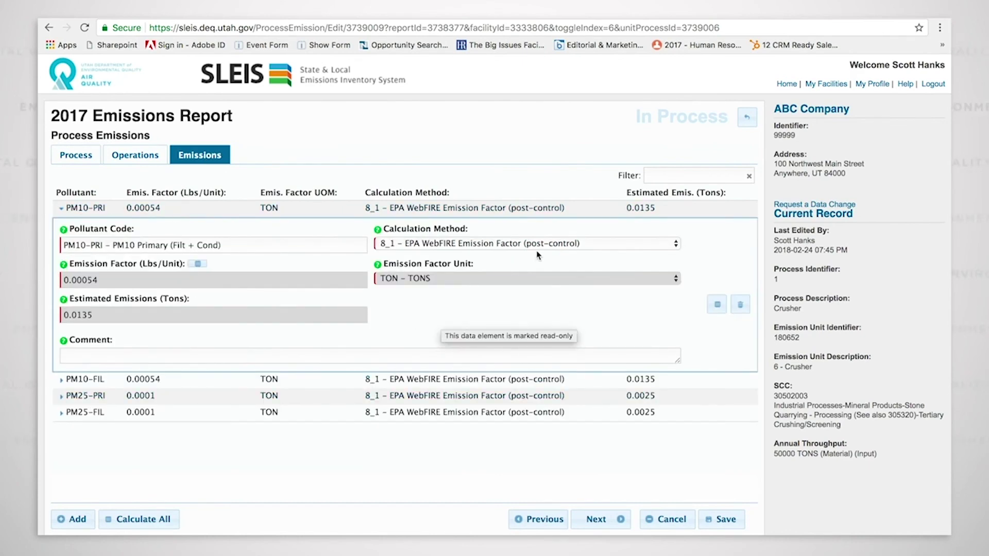
click(604, 243)
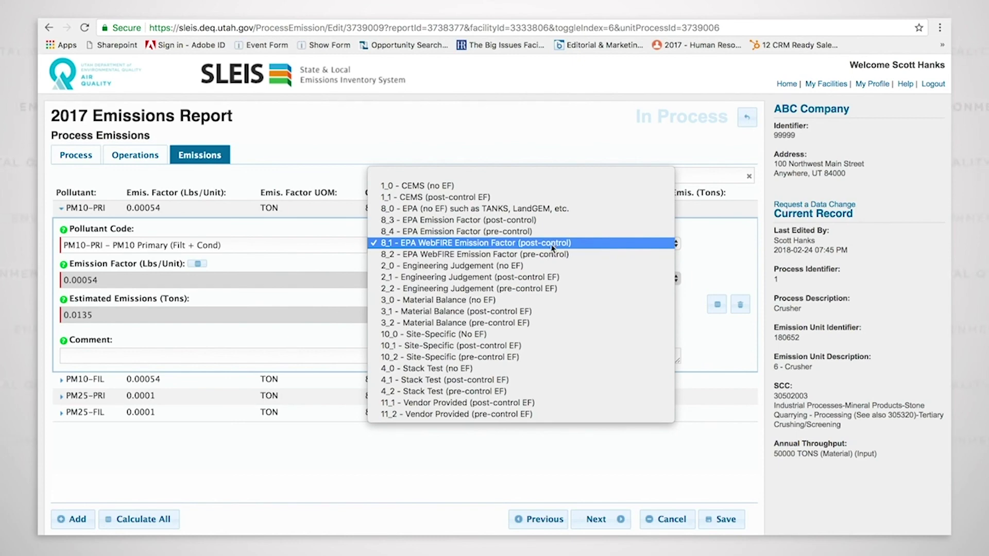
click(512, 245)
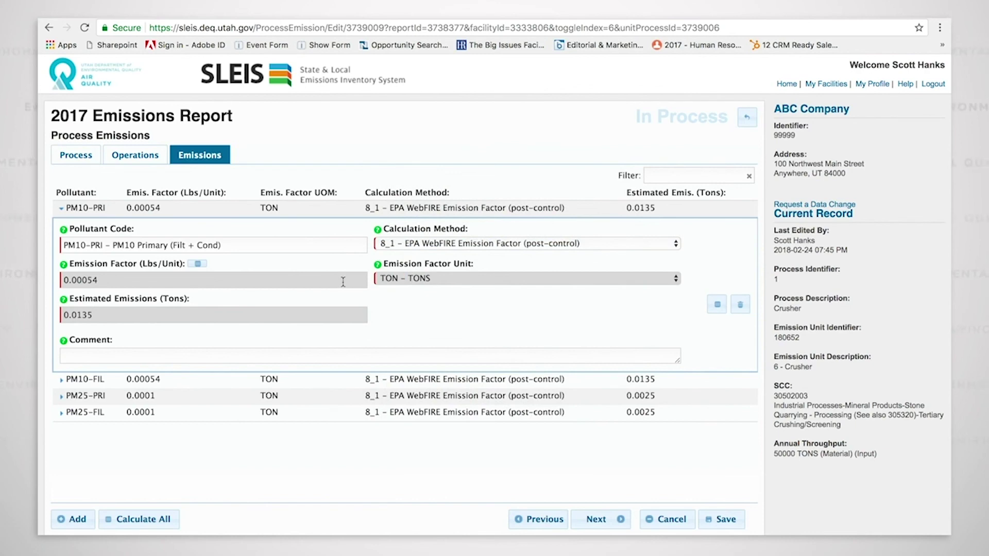
- Apply the UDAQ crushing emission factor with ID 51548 (0.00054) to the Crusher's PM10-PRI and return to the process emissions list
click(199, 264)
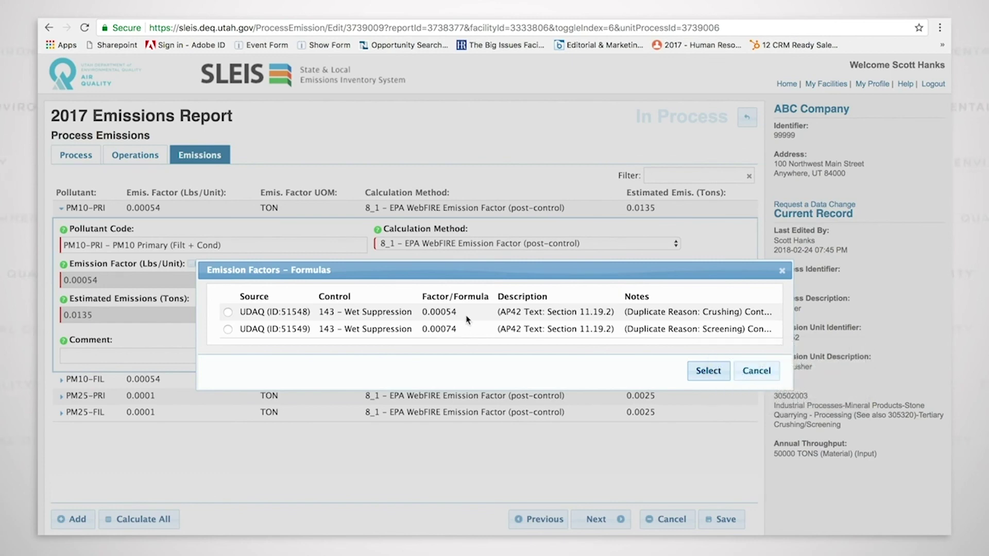
click(228, 312)
click(707, 372)
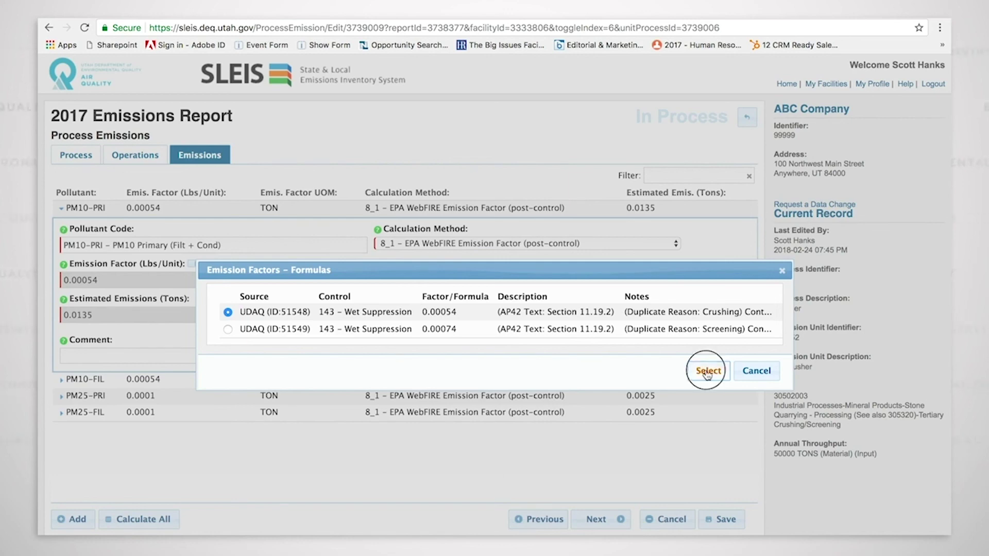
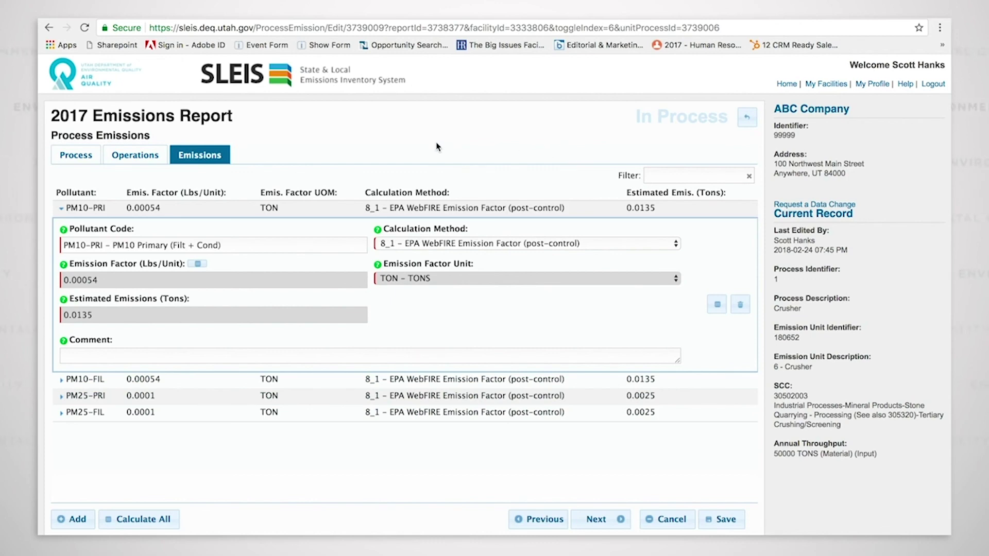
click(746, 121)
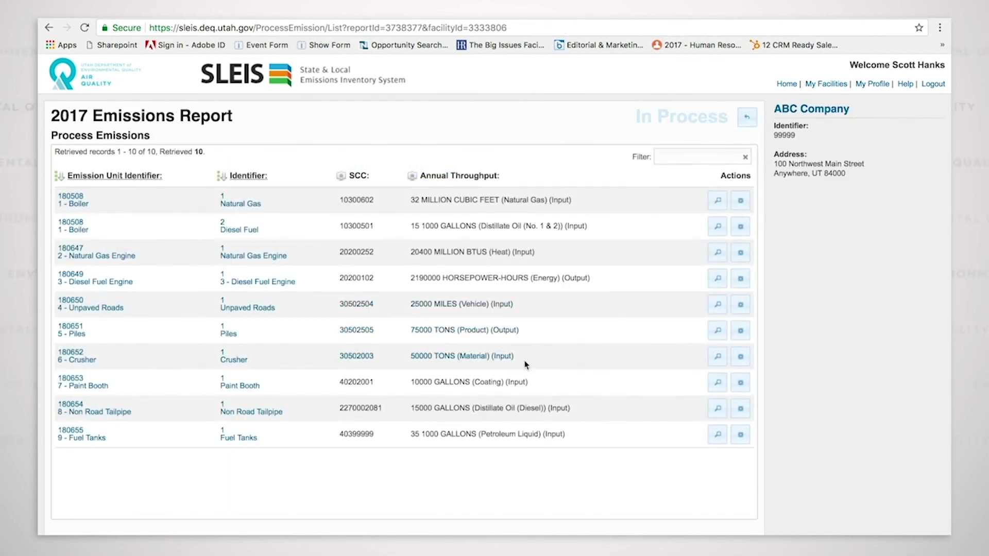
- Review the Paint Booth's annual throughput, its % VOC and Density parameters, and its operating schedule
click(740, 384)
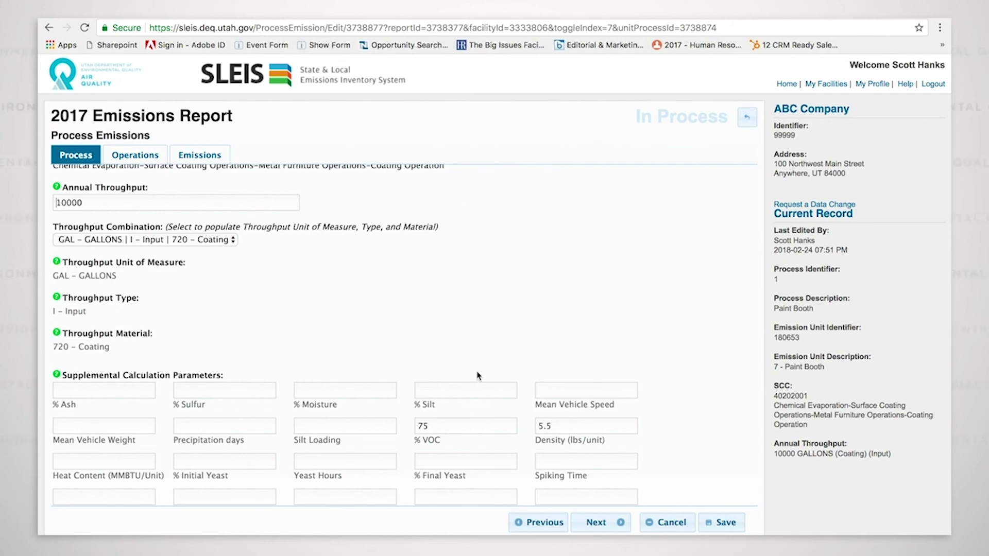
scroll(476, 374, down, 3)
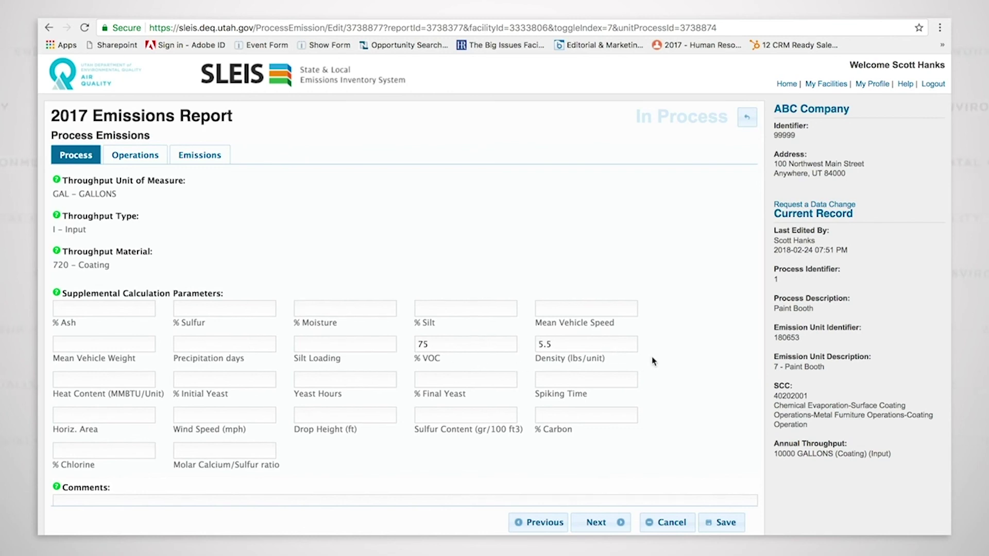
scroll(651, 359, up, 5)
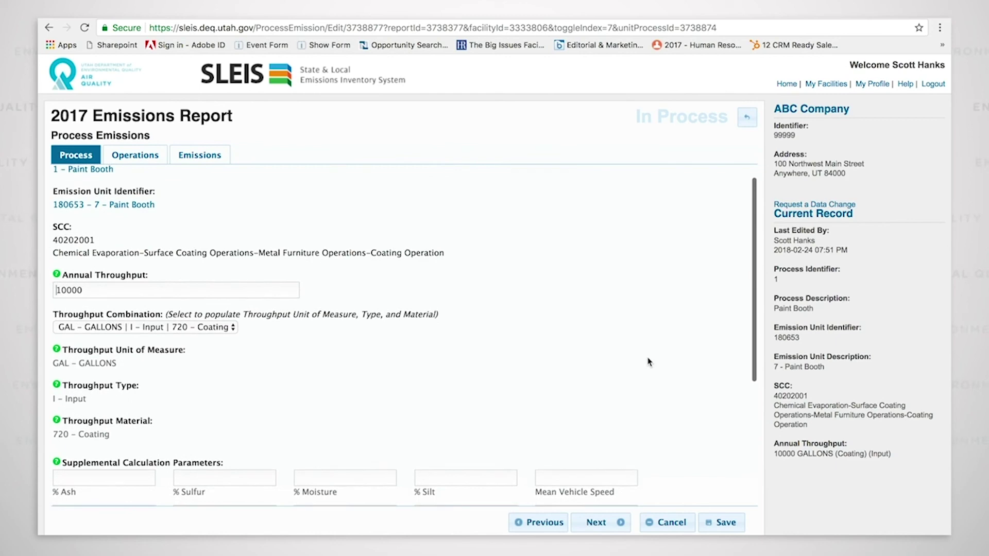
scroll(515, 268, up, 1)
click(149, 154)
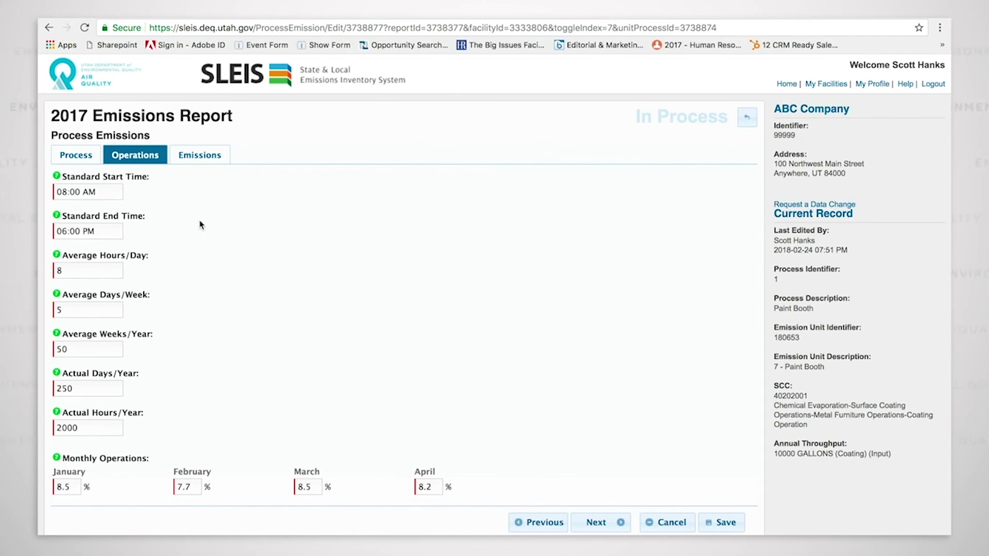
- Open the Paint Booth's VOC emission details and apply the formula DEN*(VOC/100) to its emission factor
click(210, 156)
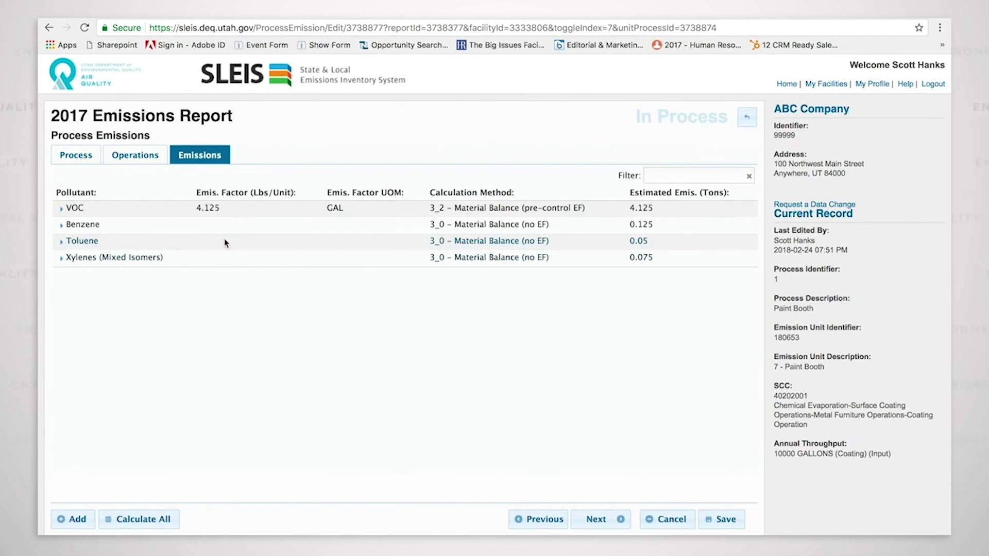
click(288, 212)
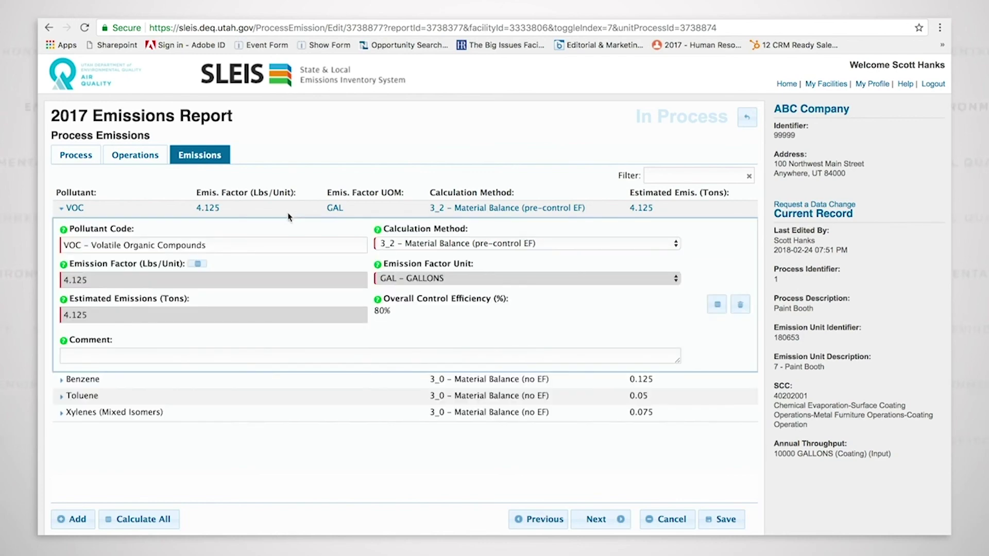
click(199, 266)
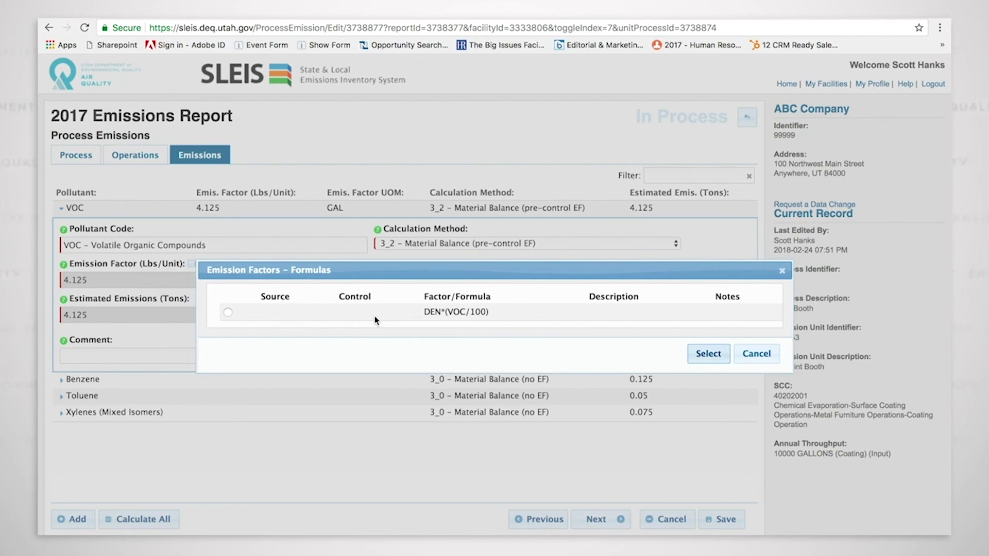
click(228, 312)
click(706, 355)
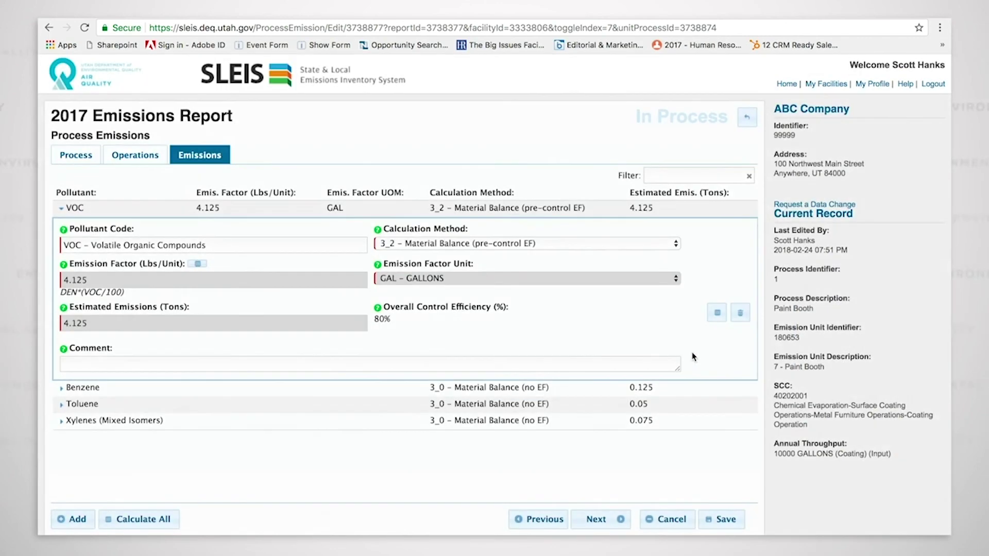
- Set the Paint Booth's Density (lbs/unit) supplemental calculation parameter to 7.5
click(76, 155)
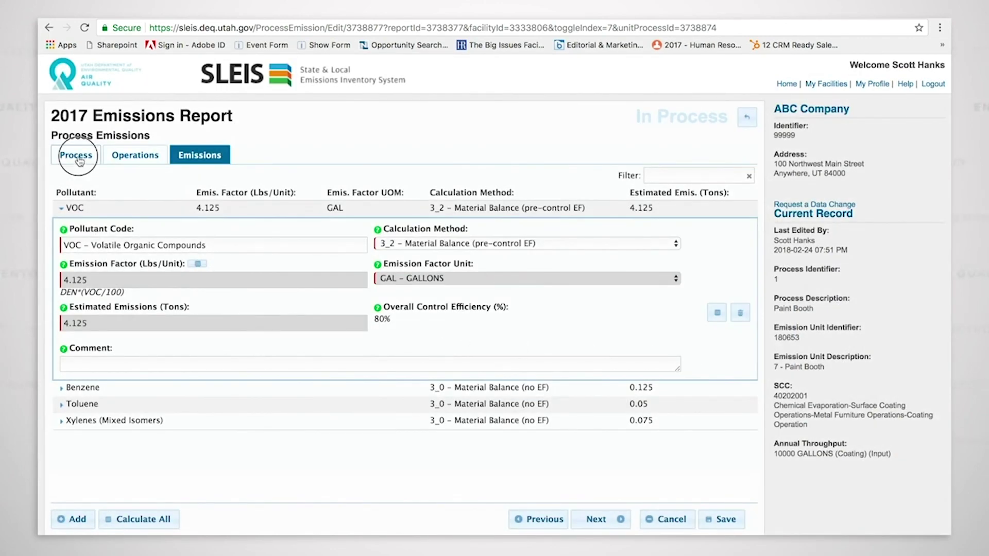
scroll(384, 331, down, 2)
scroll(383, 331, down, 2)
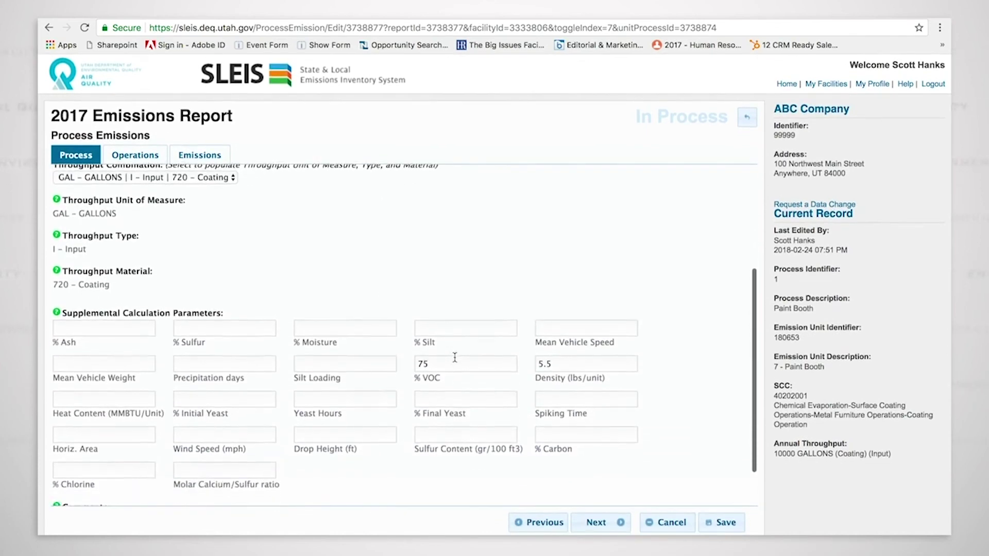
double_click(525, 361)
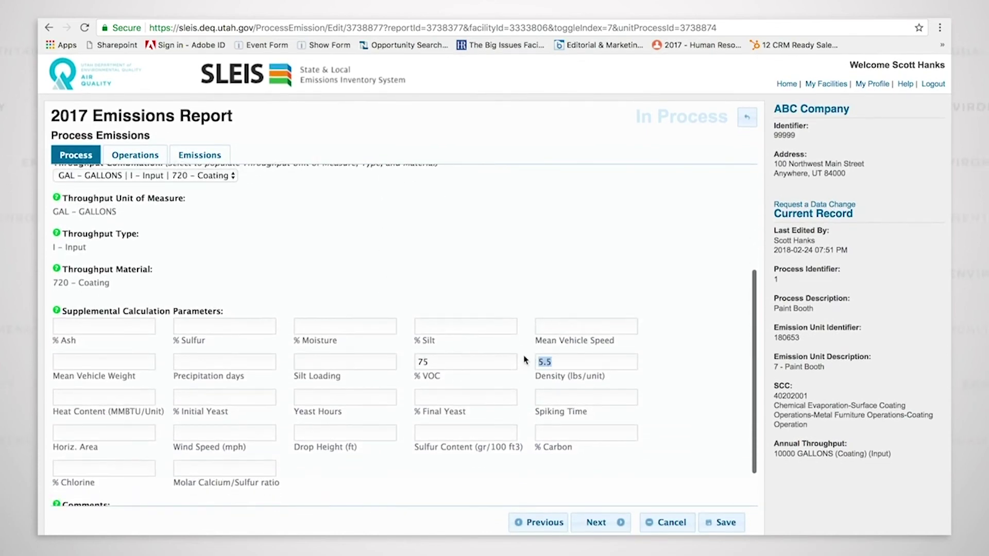
text(7.5)
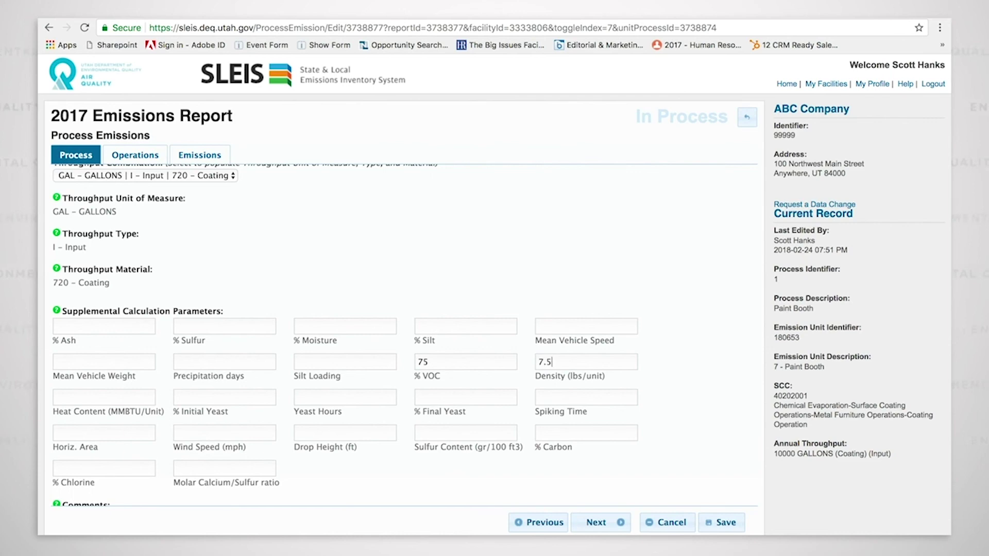
- Reapply the formula DEN*(VOC/100) to the Paint Booth's VOC emission factor to recalculate it with the changed density
click(198, 156)
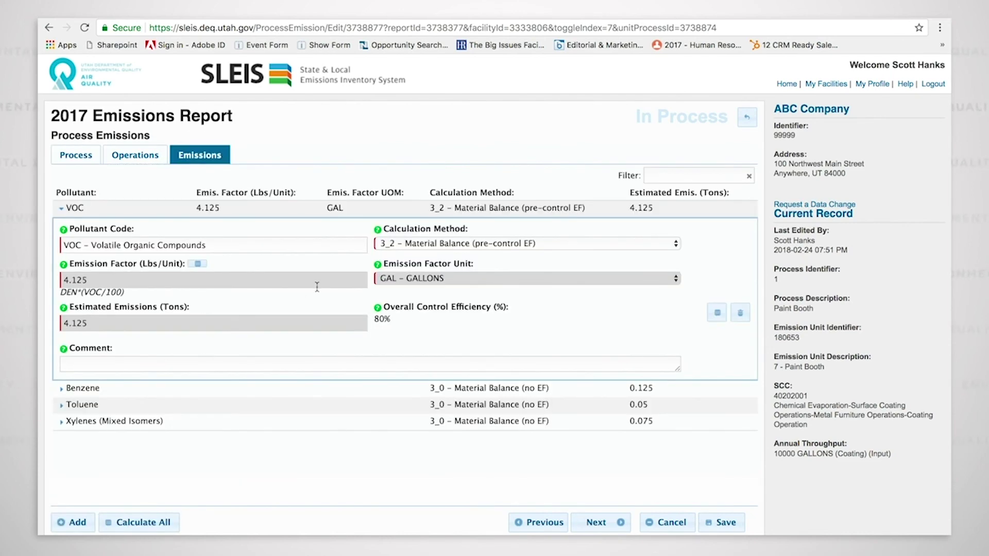
click(198, 264)
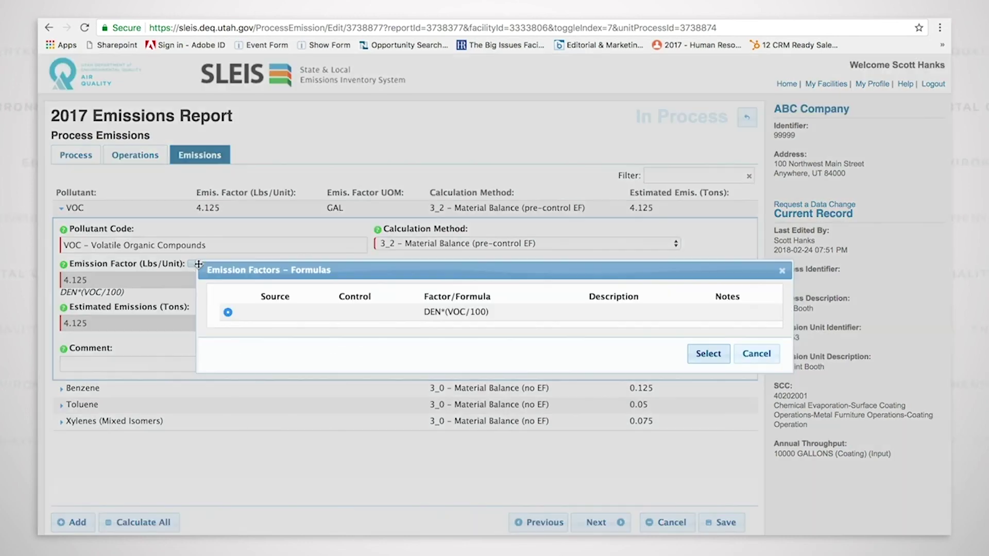
click(227, 313)
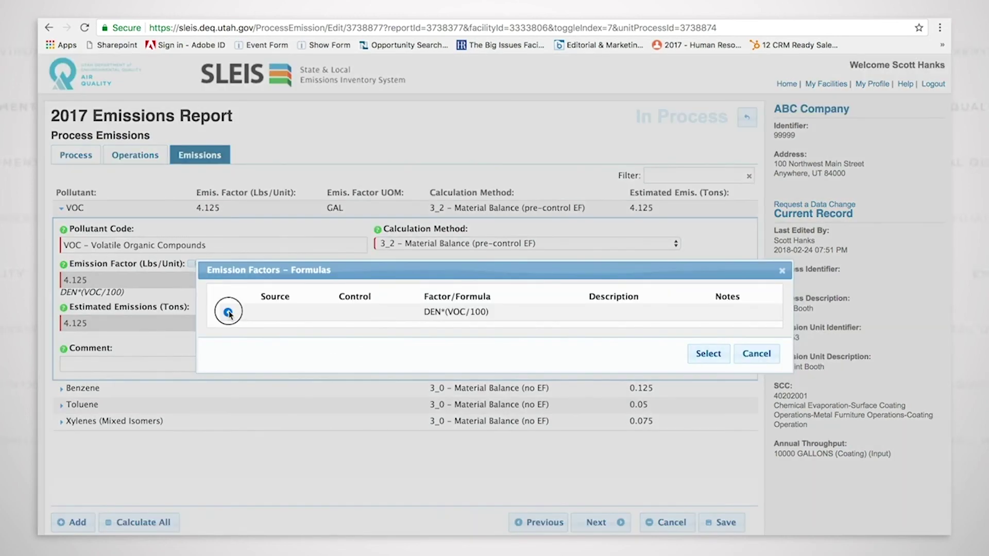
click(708, 355)
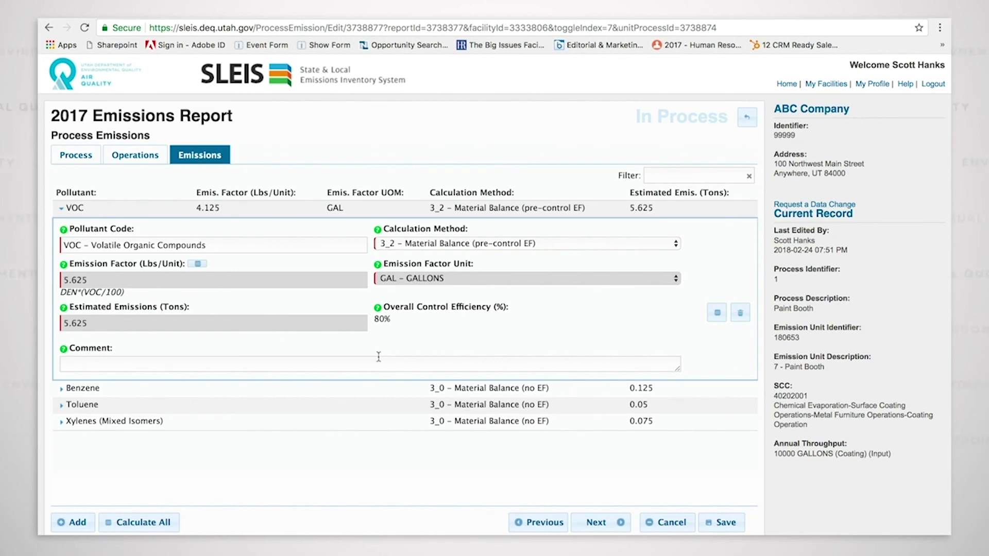
- Open the Paint Booth's Benzene, Toluene and Xylenes (Mixed Isomers) emission details and check Benzene's calculation method, keeping 3_0 - Material Balance (no EF)
click(421, 391)
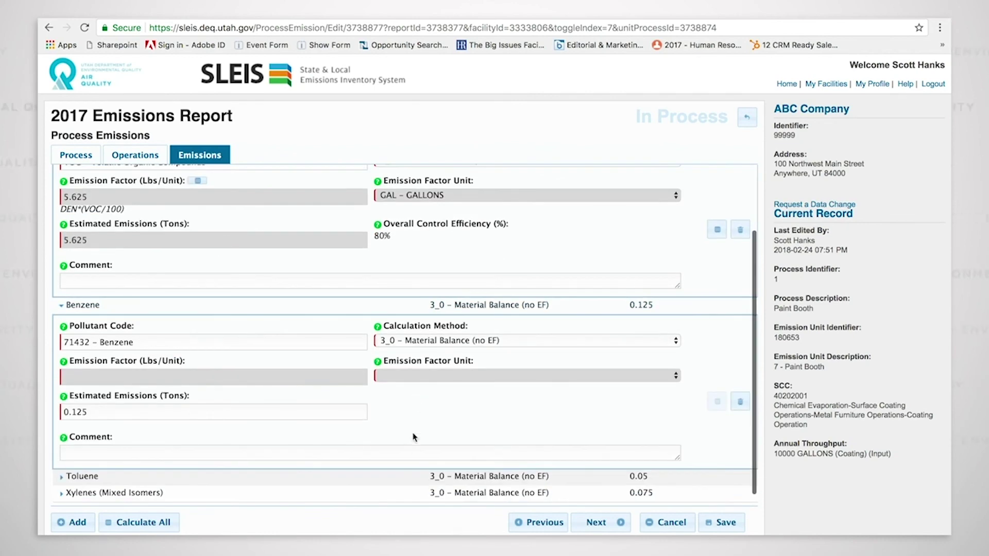
click(418, 478)
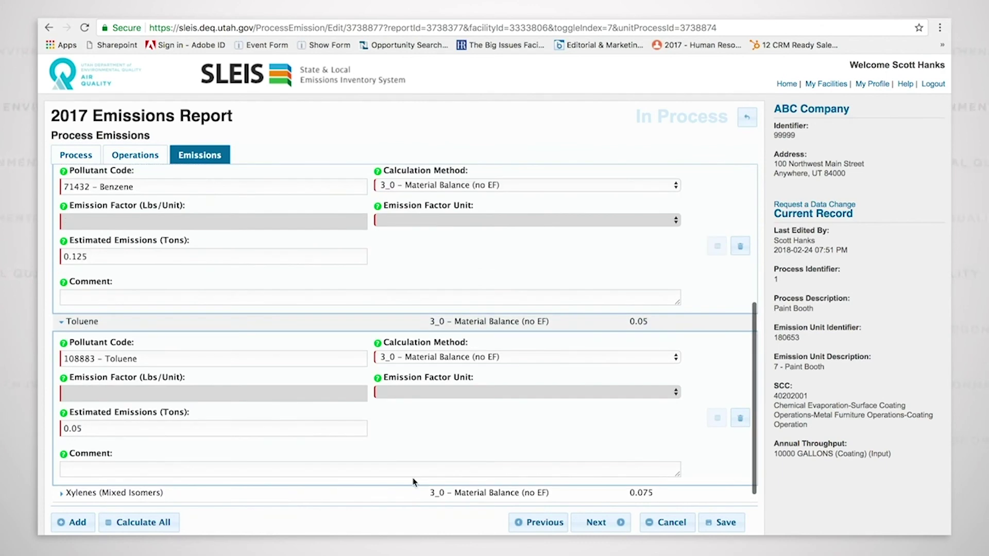
click(395, 497)
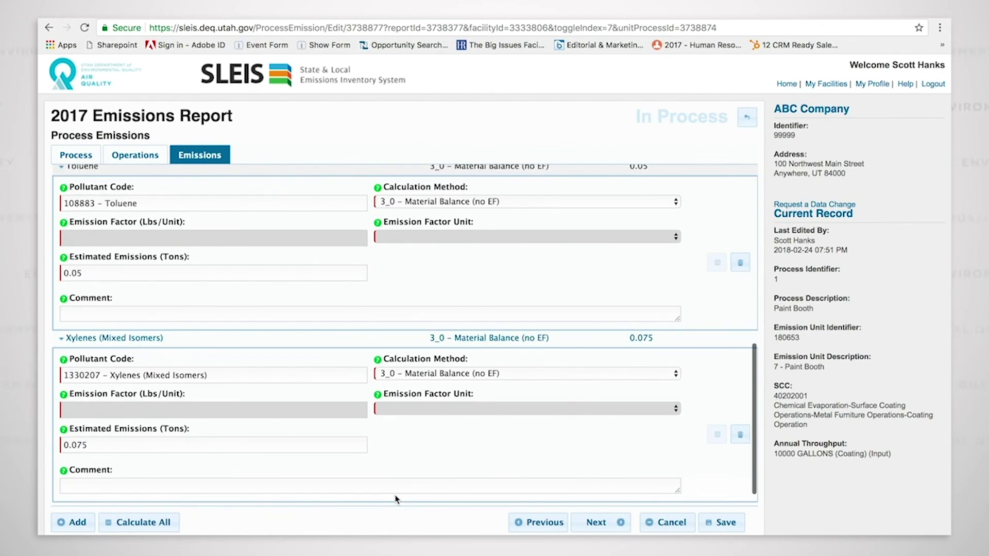
drag(755, 396, 756, 252)
click(600, 335)
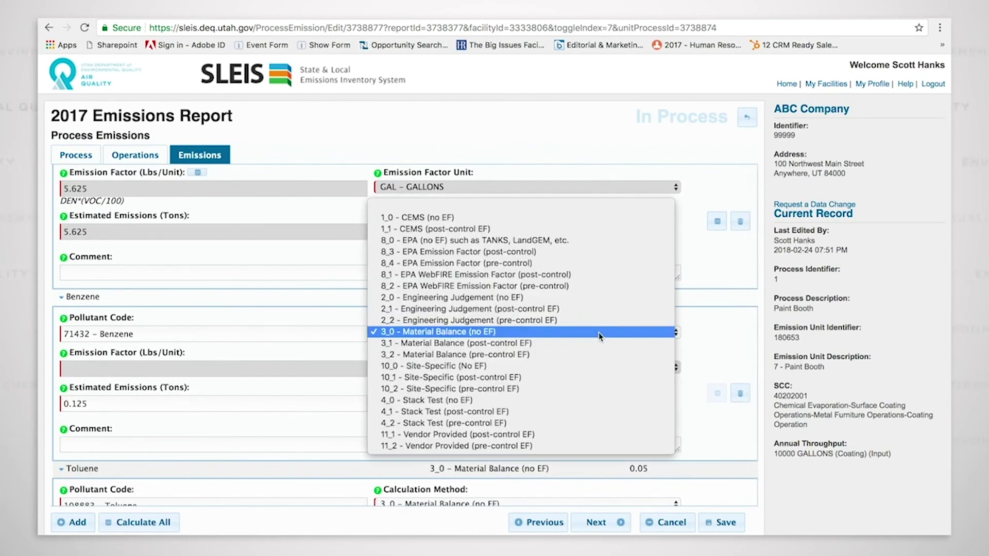
click(470, 333)
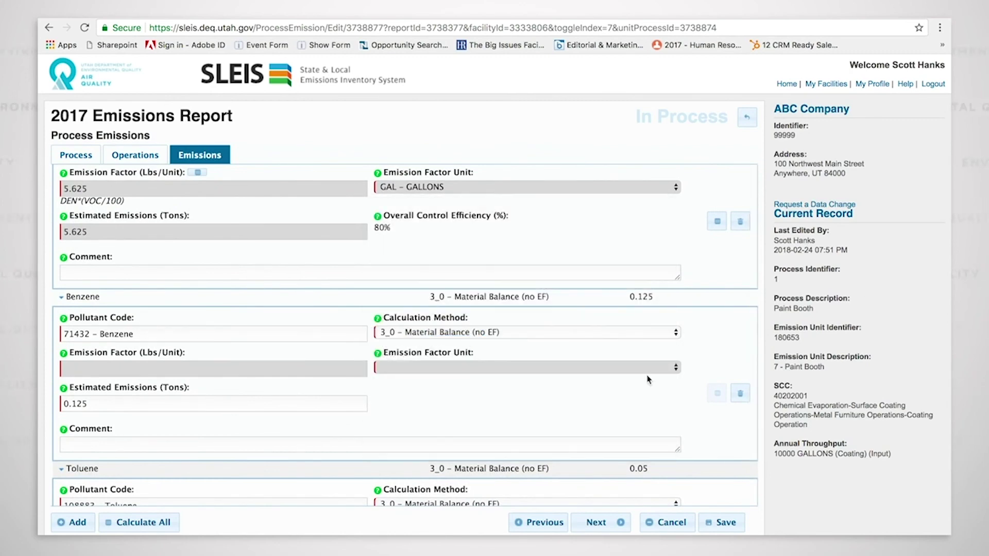
- Examine the Paint Booth pollutants' estimated emissions and calculation methods, including the method options available for Benzene
scroll(411, 424, down, 2)
scroll(411, 424, down, 1)
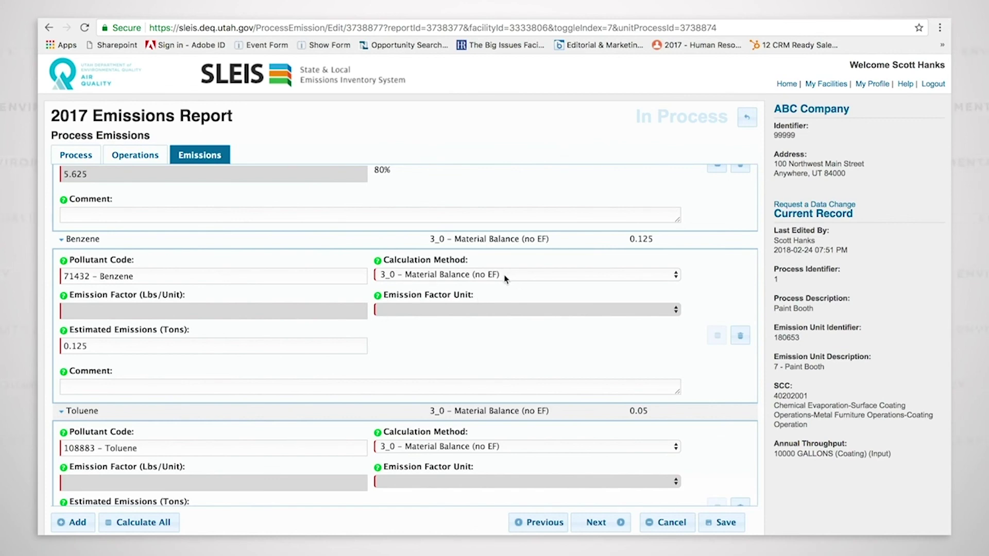
double_click(100, 347)
click(486, 358)
scroll(487, 358, down, 3)
scroll(490, 358, down, 4)
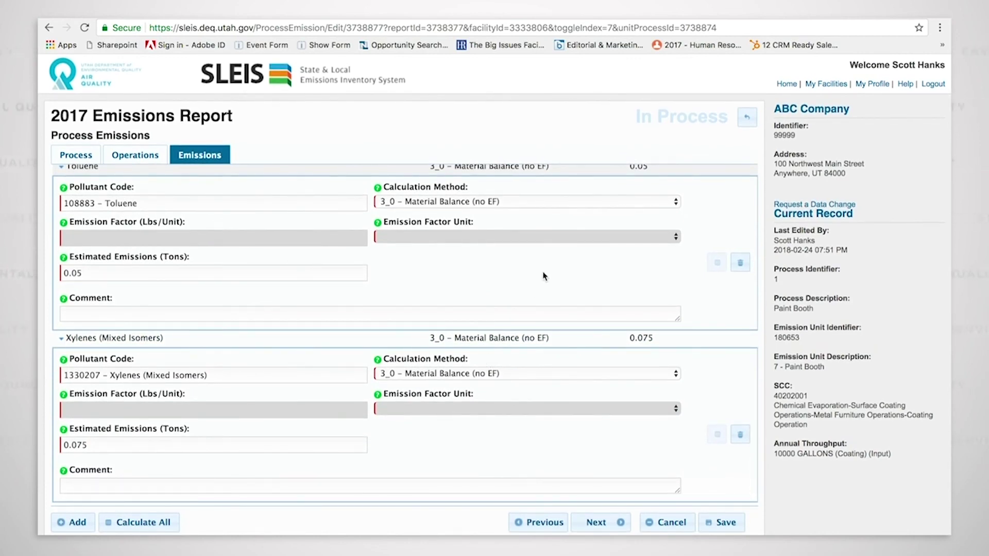
scroll(545, 283, up, 2)
scroll(545, 286, up, 8)
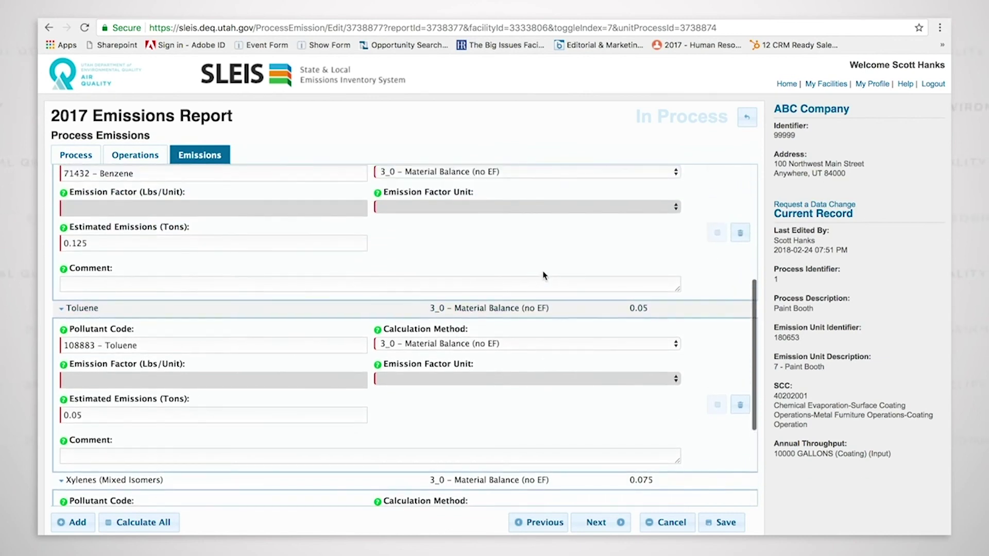
scroll(545, 284, up, 4)
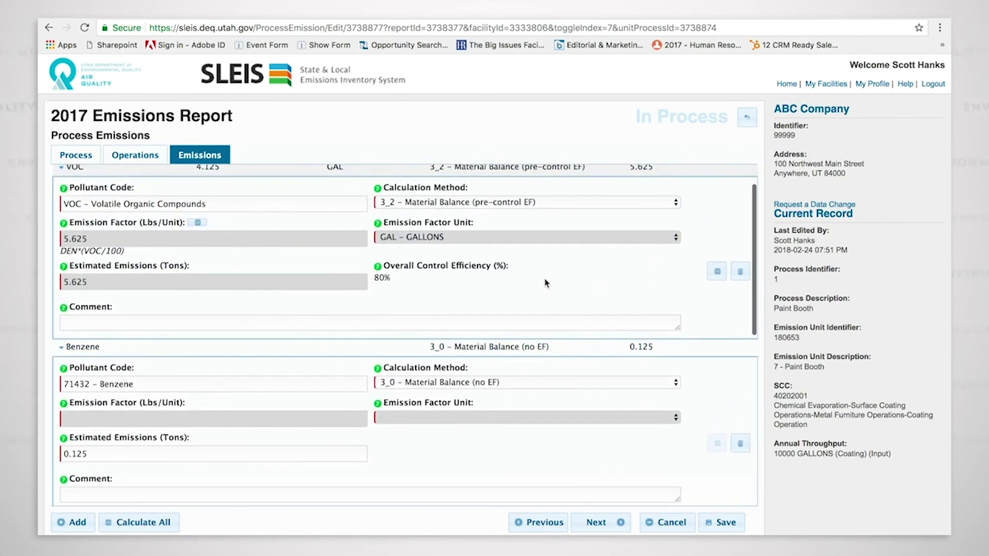
scroll(548, 284, down, 4)
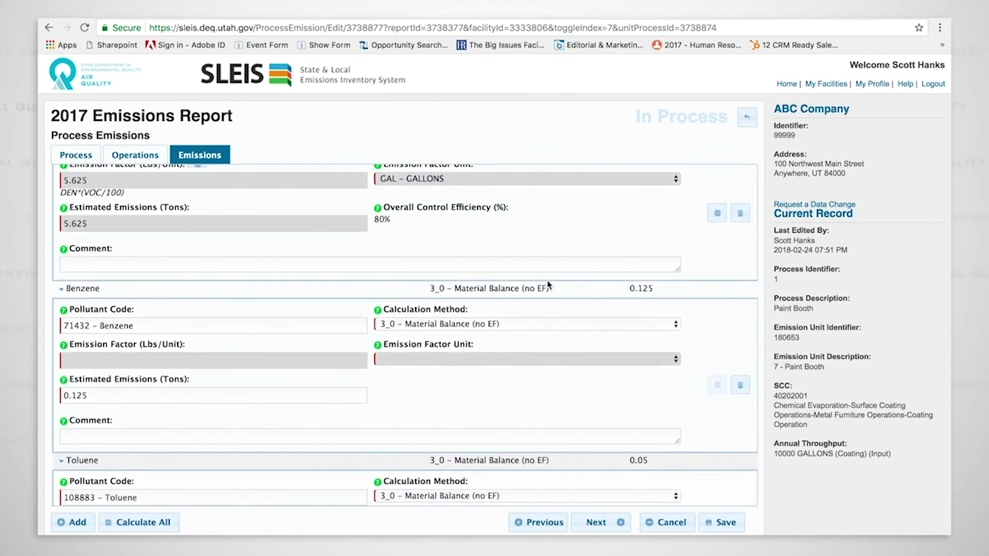
scroll(549, 284, down, 2)
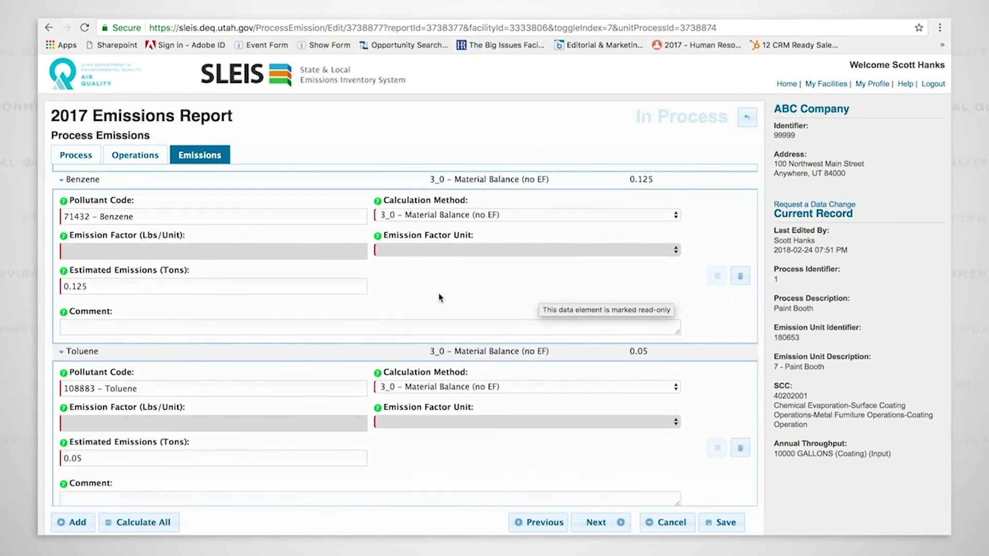
click(535, 217)
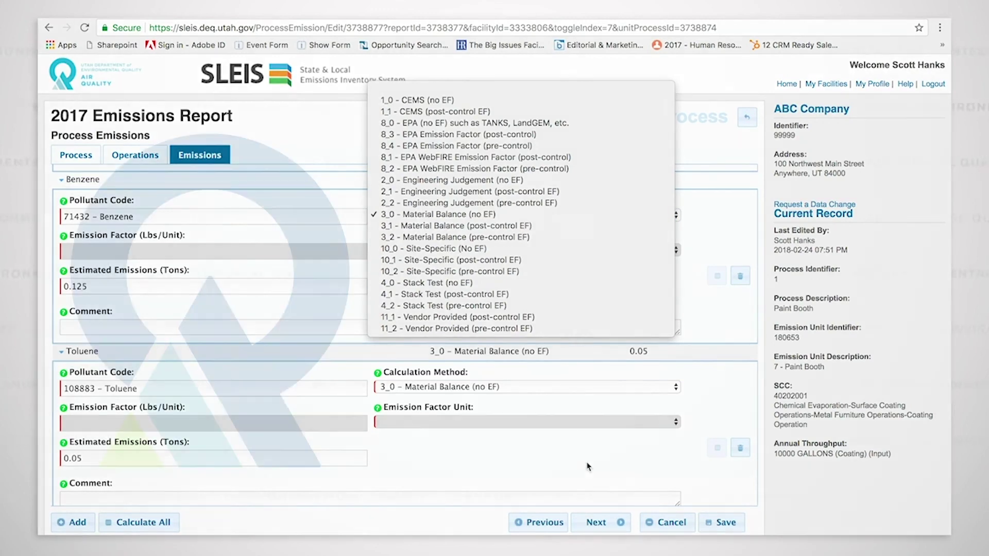
click(585, 462)
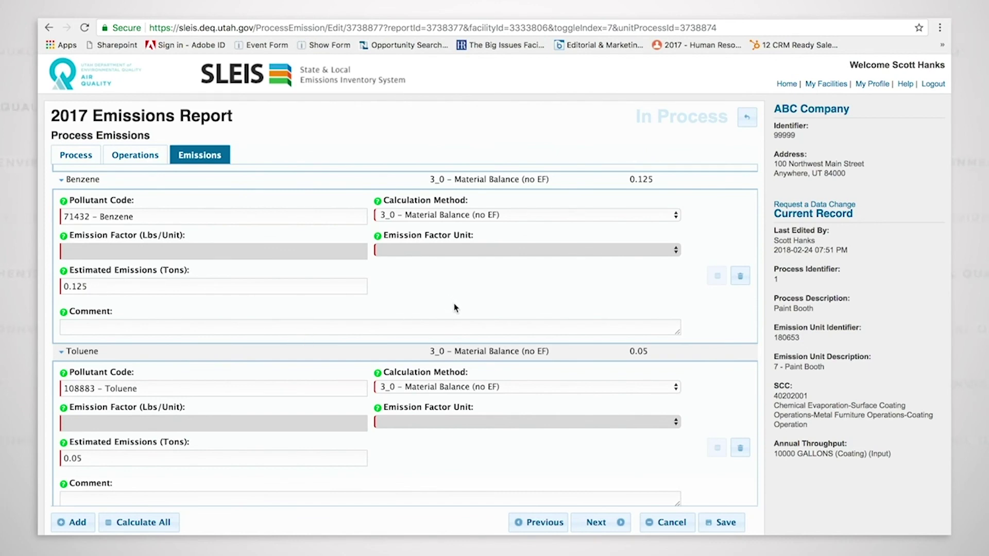
- Open the Non Road Tailpipe's process emissions for editing and review its annual throughput, throughput combination and operating schedule
click(746, 117)
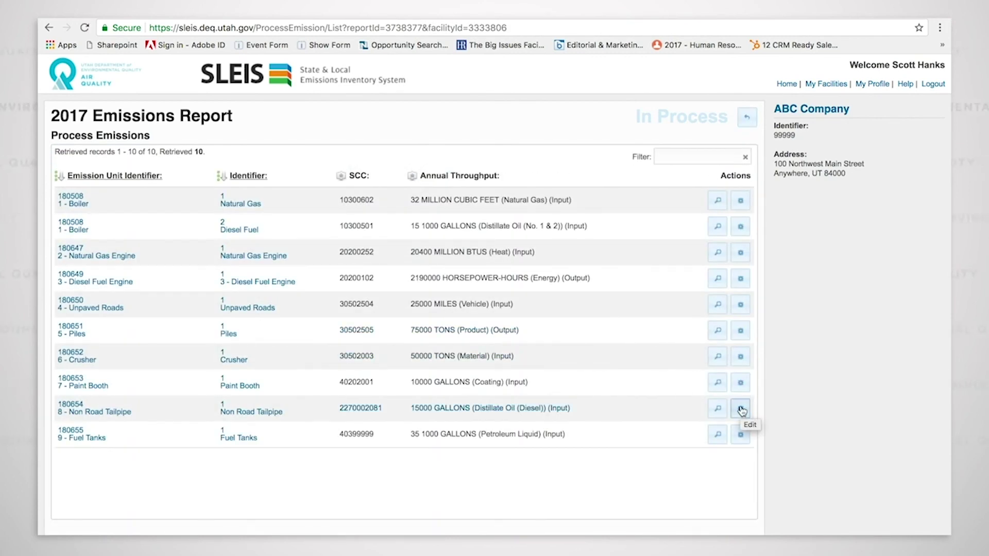
click(741, 408)
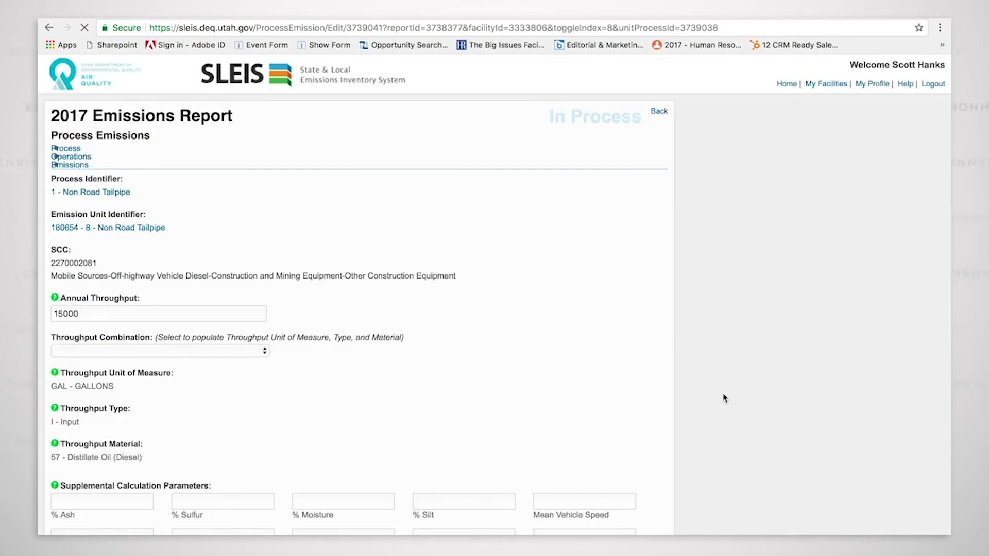
scroll(586, 361, down, 3)
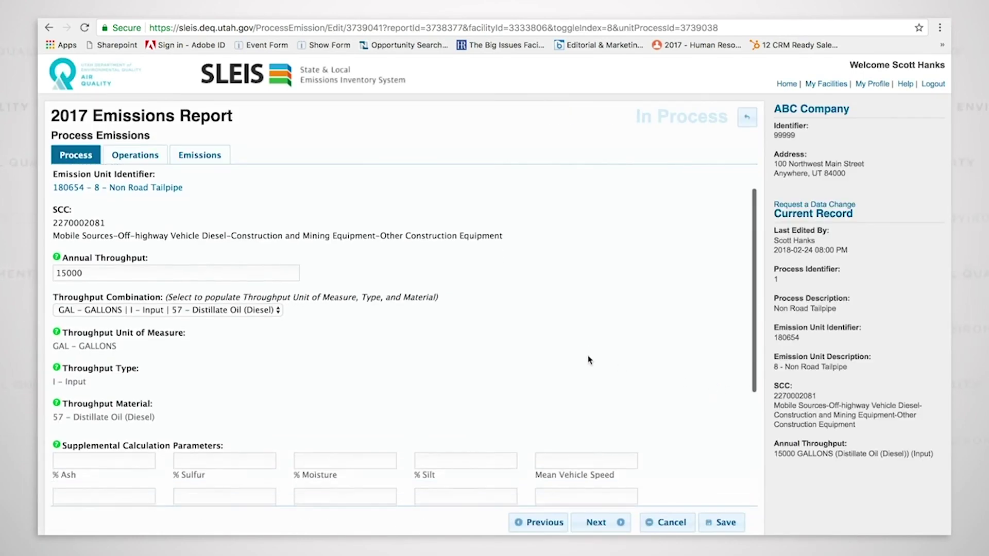
scroll(588, 362, up, 2)
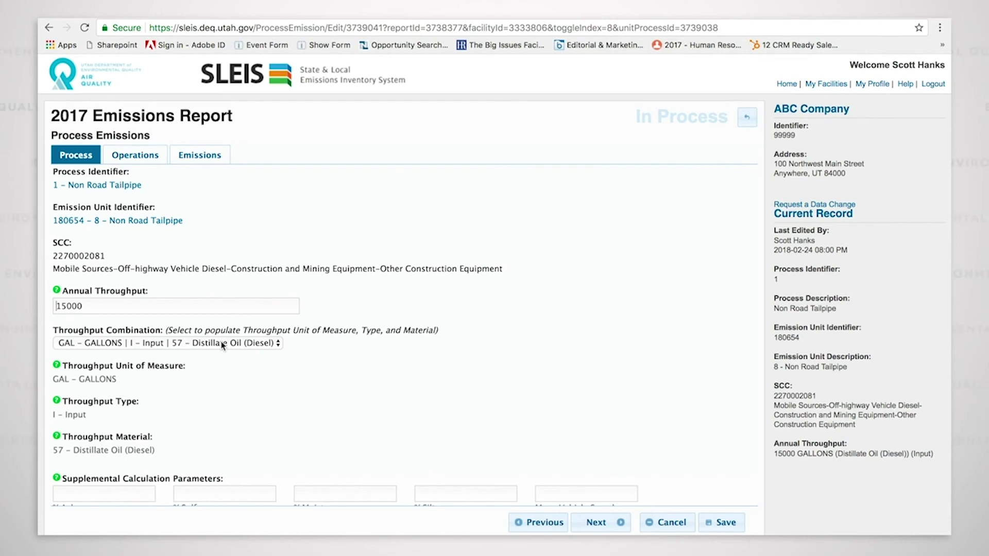
scroll(223, 344, down, 1)
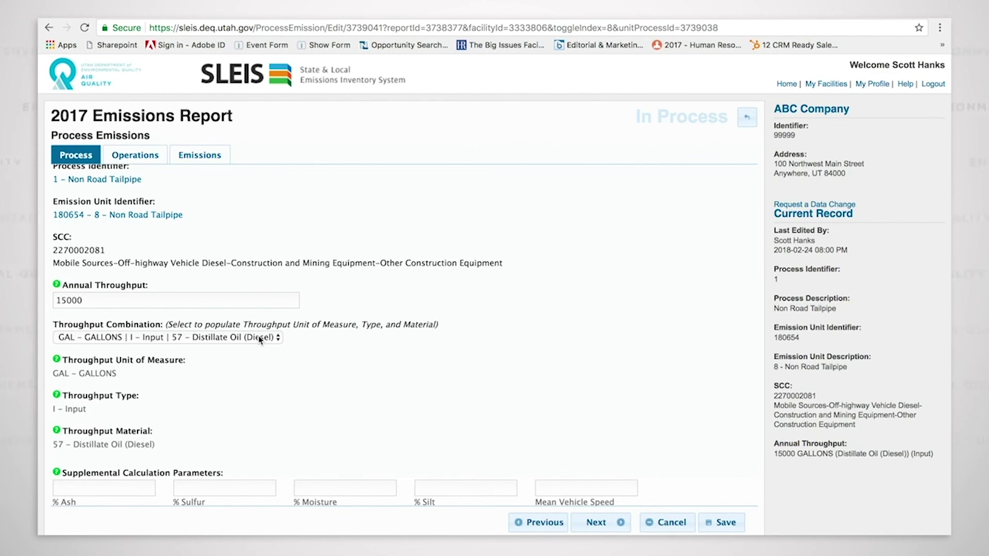
click(136, 155)
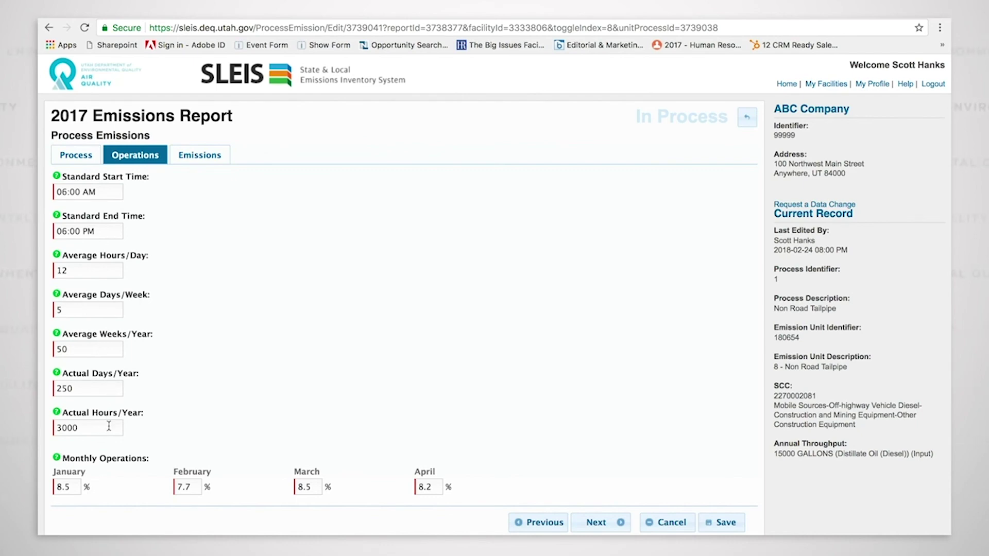
- Change the Non Road Tailpipe's throughput combination to HR - HOUR | I - Input | 57 - Distillate Oil (Diesel), accepting the throughput change
click(70, 160)
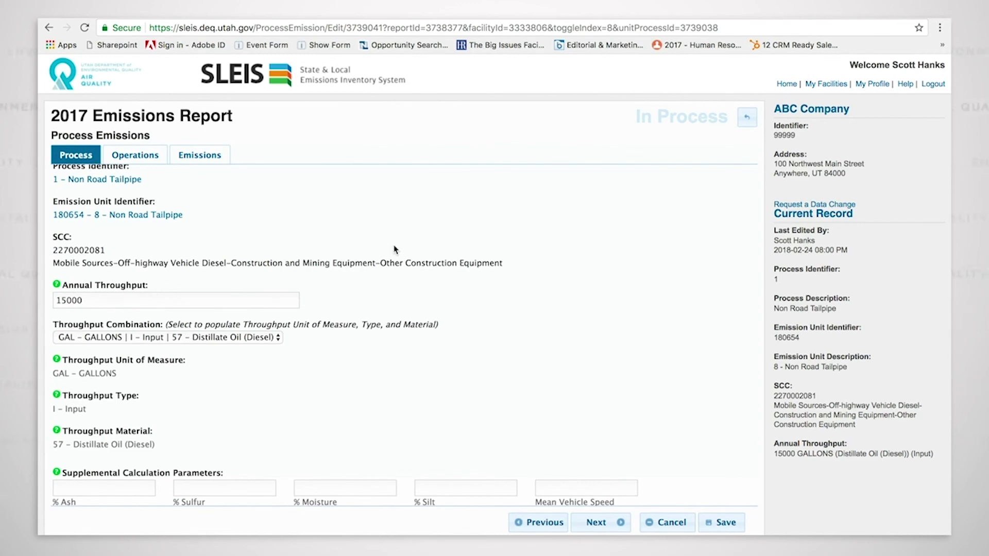
click(206, 338)
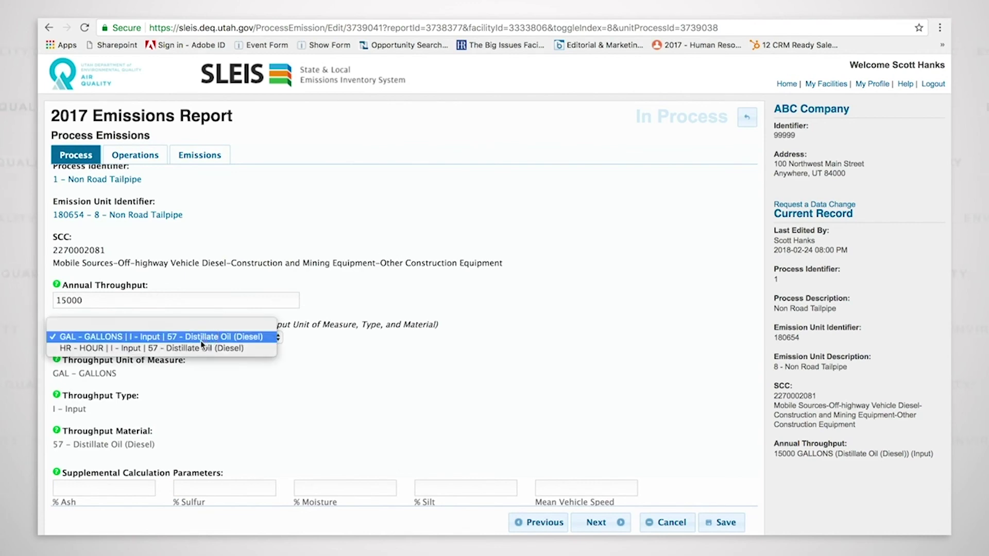
click(201, 346)
click(613, 131)
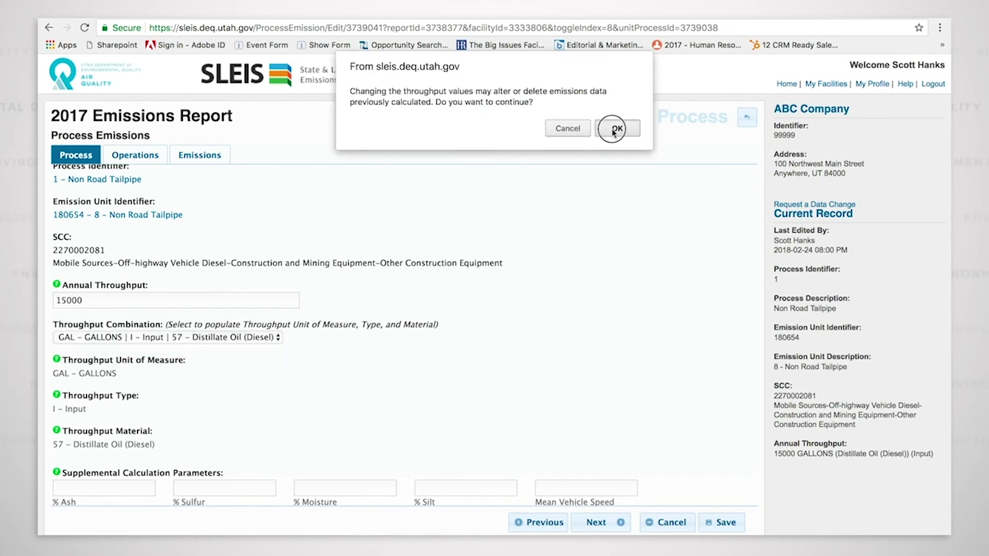
- Compare the Non Road Tailpipe's actual hours per year in its operating schedule with its annual throughput
scroll(182, 368, down, 1)
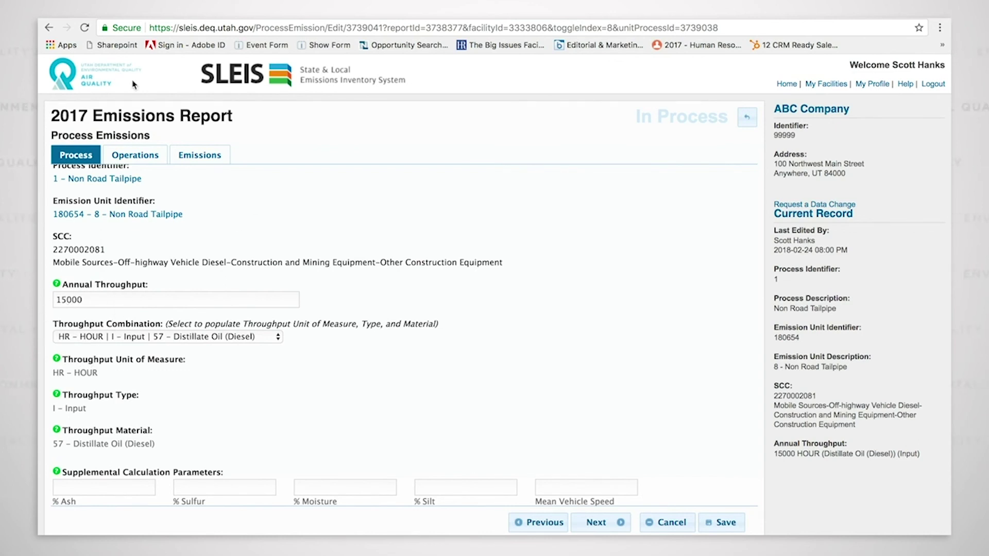
click(125, 157)
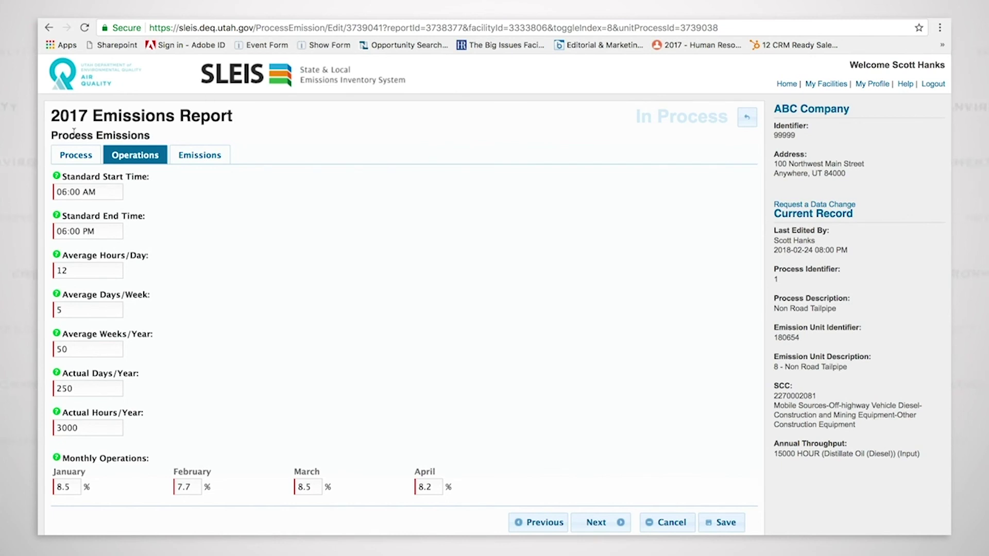
click(87, 164)
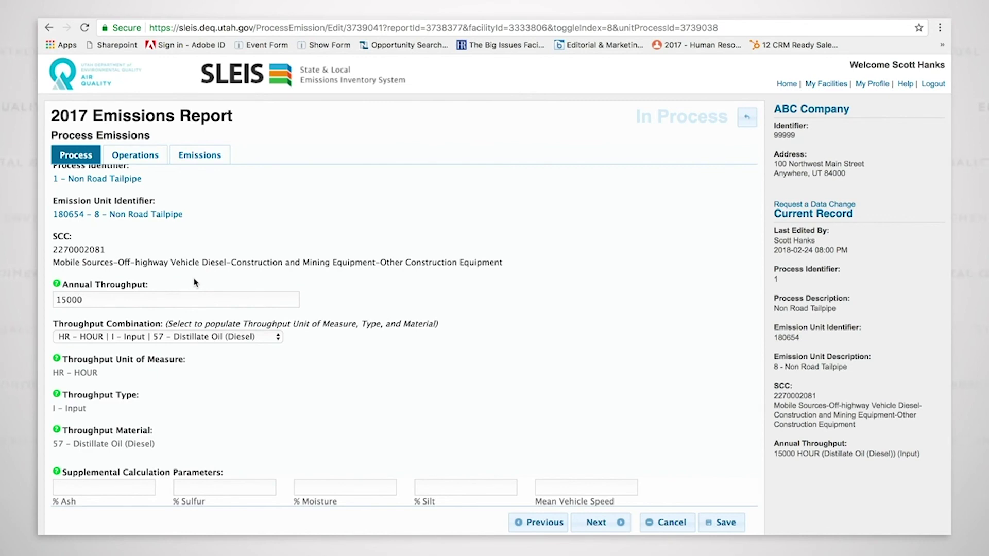
- Open the Non Road Tailpipe's emission details for PM10-PRI, PM25-PRI, SO2, NOX, VOC and CO
click(207, 159)
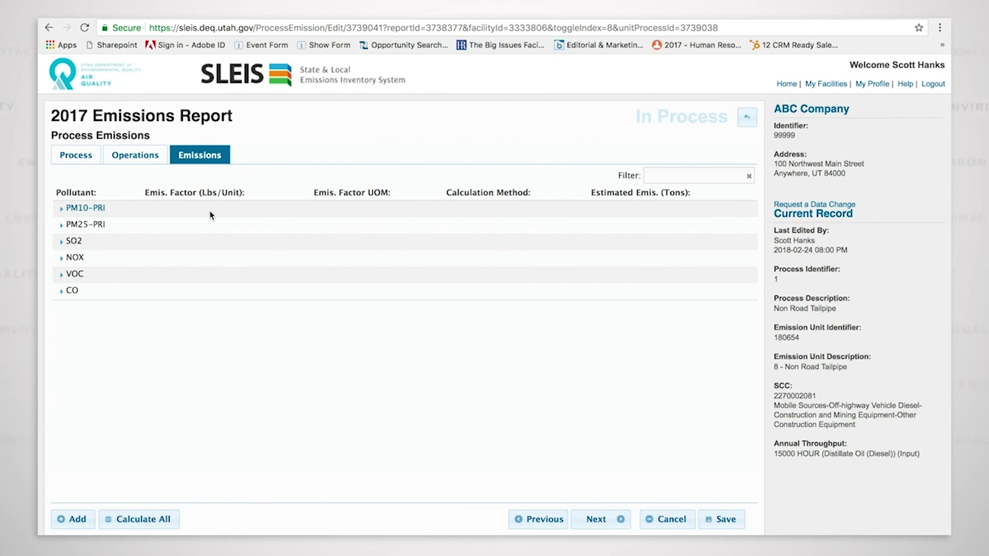
click(192, 213)
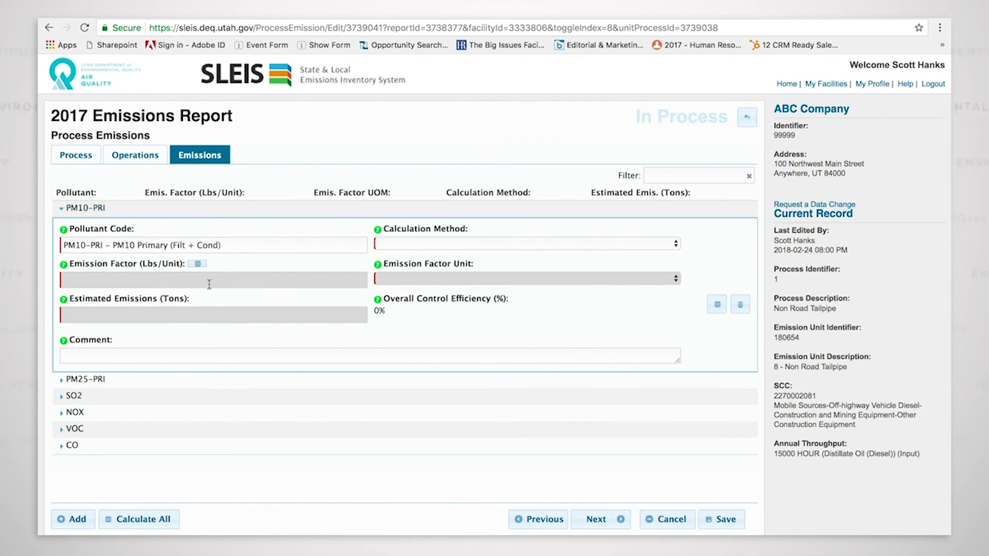
click(177, 379)
click(175, 441)
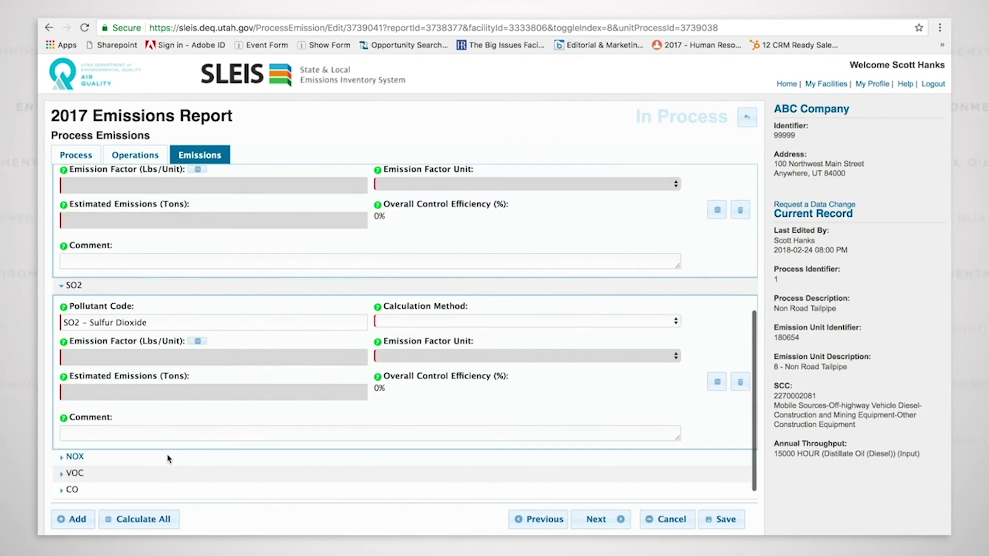
click(166, 456)
click(162, 476)
click(149, 489)
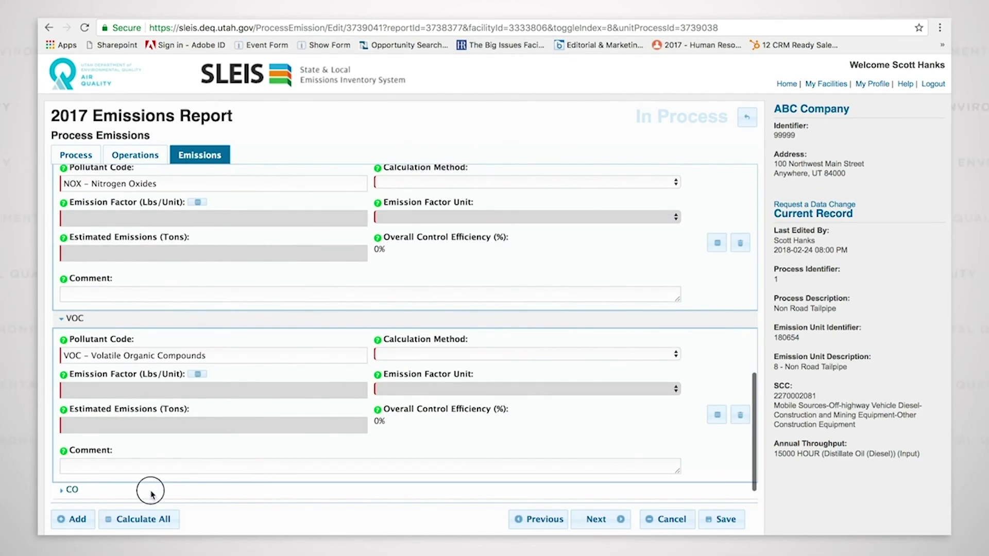
- Set PM10-PRI's calculation method to 8_2 - EPA WebFIRE Emission Factor (pre-control) and apply the uncontrolled UDAQ factor 0.10347562239
scroll(666, 370, up, 15)
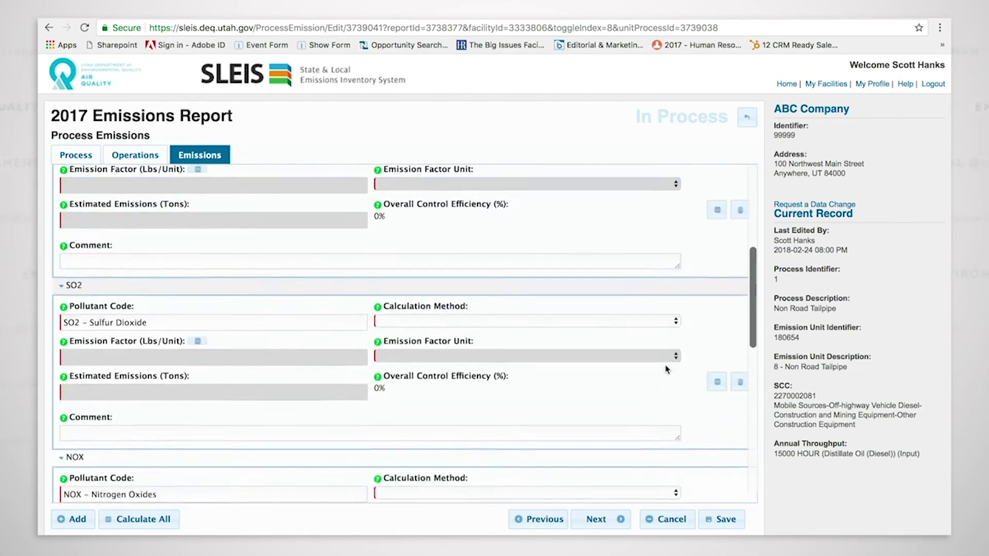
click(616, 244)
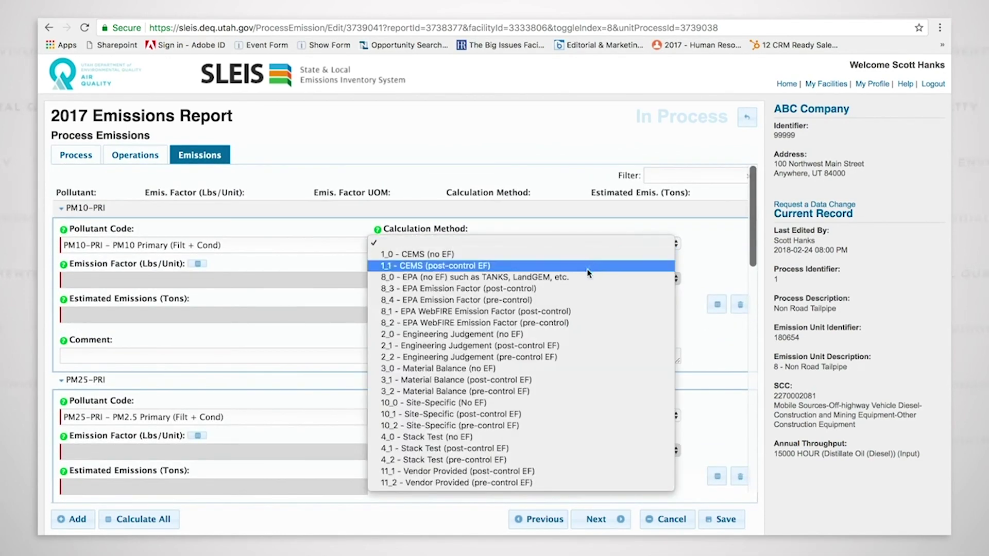
click(570, 322)
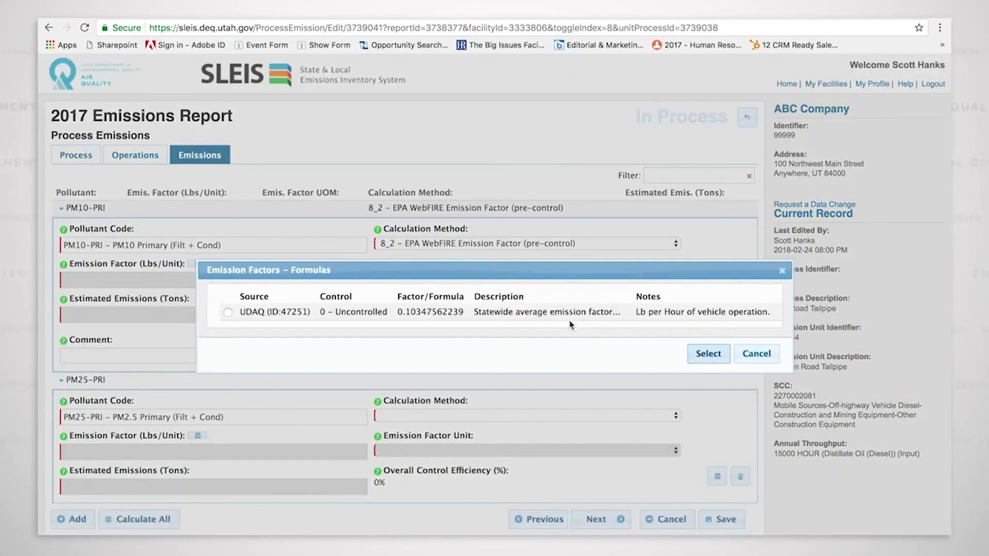
click(227, 312)
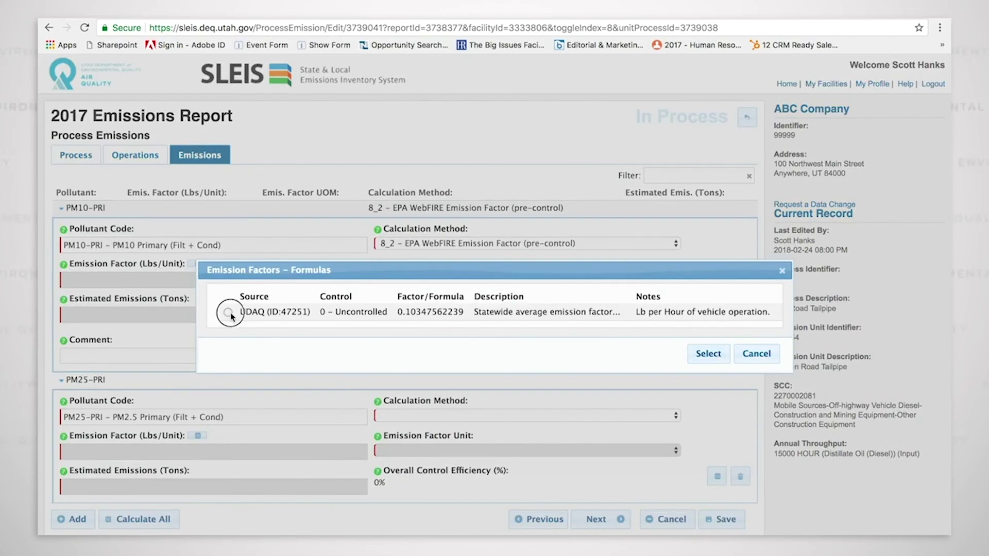
click(714, 356)
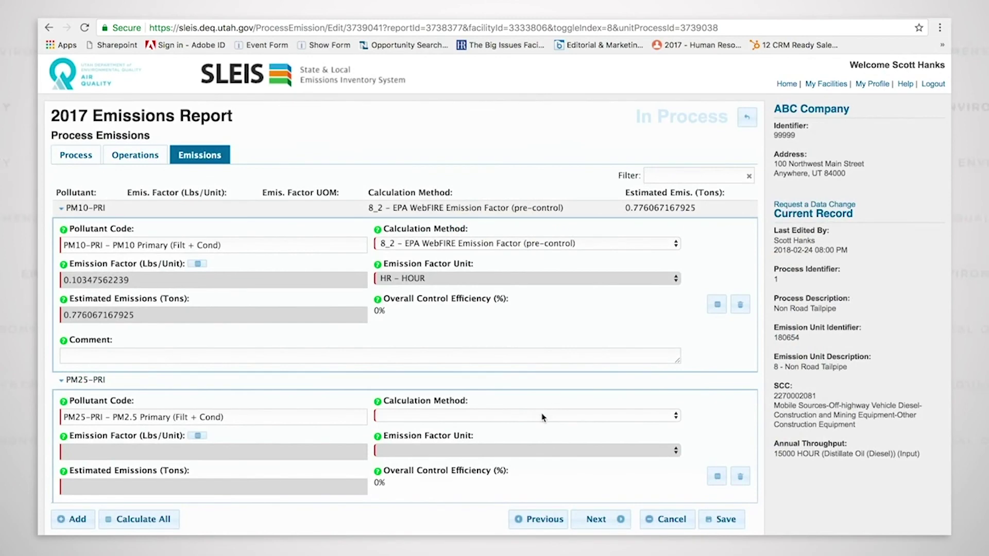
- Set PM25-PRI's calculation method to 8_2 - EPA WebFIRE Emission Factor (pre-control) and apply the uncontrolled UDAQ factor 0.10037135371
click(533, 415)
click(464, 495)
click(227, 311)
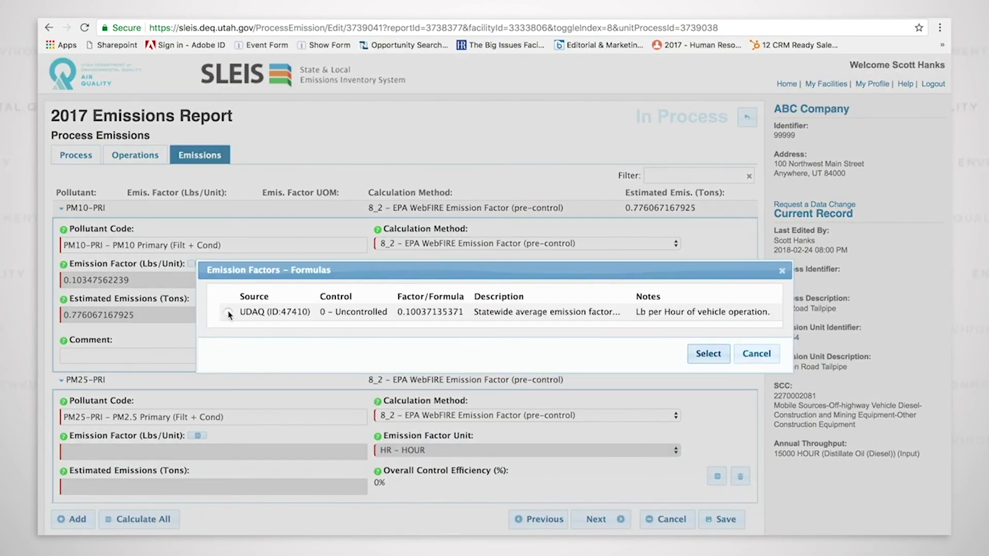
click(708, 353)
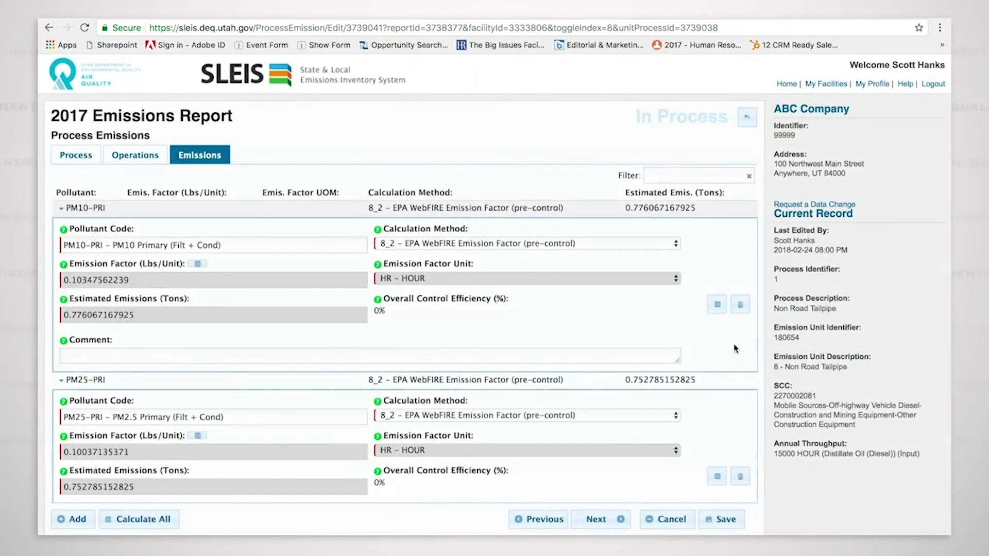
- Set SO2's calculation method to 8_2 - EPA WebFIRE Emission Factor (pre-control) and apply the uncontrolled UDAQ factor 0.0019617392758
scroll(706, 344, down, 2)
scroll(707, 344, down, 6)
click(644, 336)
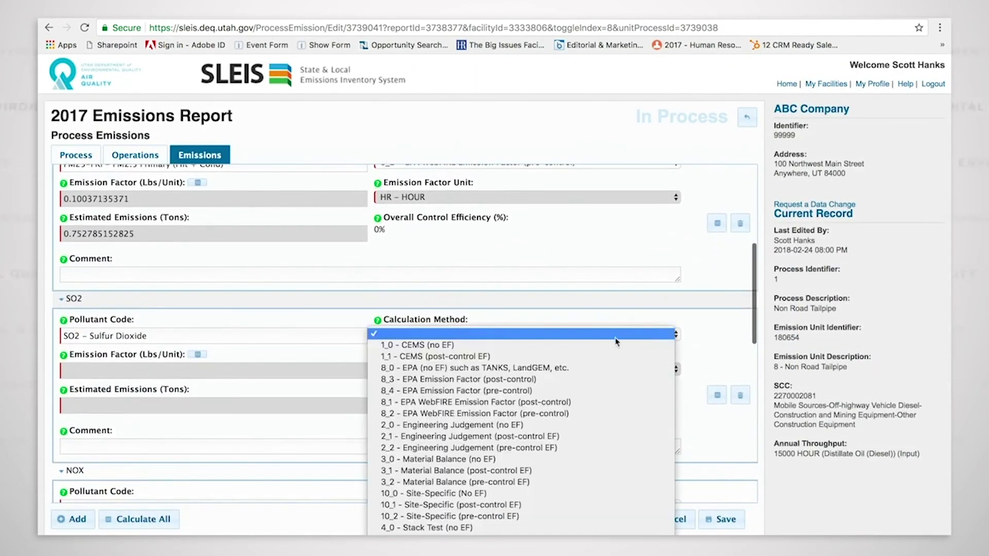
click(538, 416)
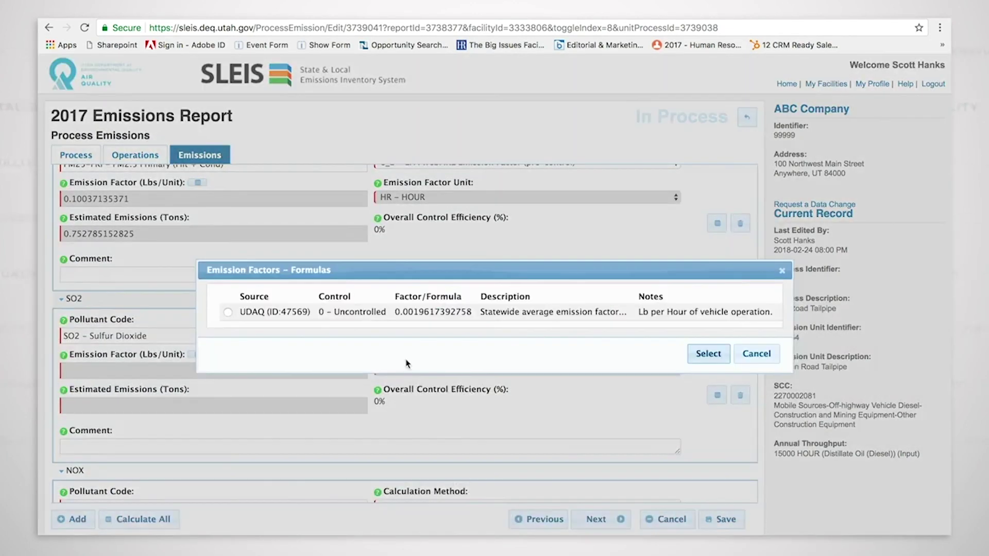
click(228, 312)
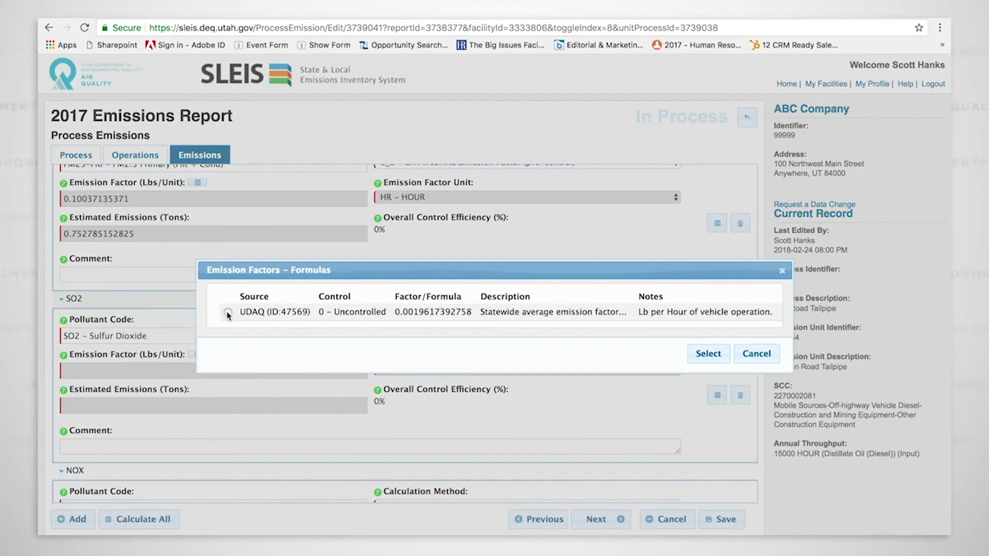
click(708, 354)
- Set NOX's calculation method to 8_2 - EPA WebFIRE Emission Factor (pre-control) and apply the uncontrolled UDAQ factor 1.6066248932
scroll(634, 330, down, 4)
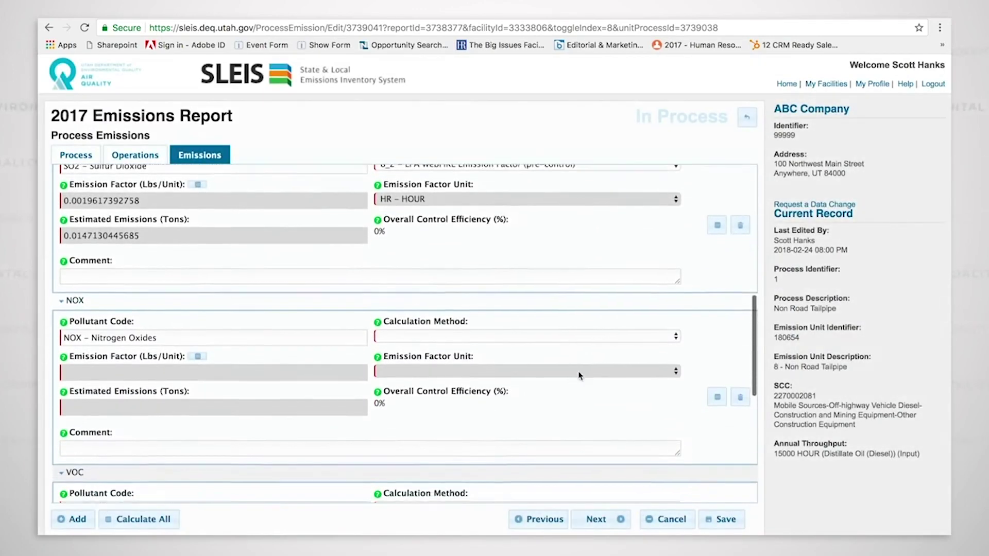
click(583, 318)
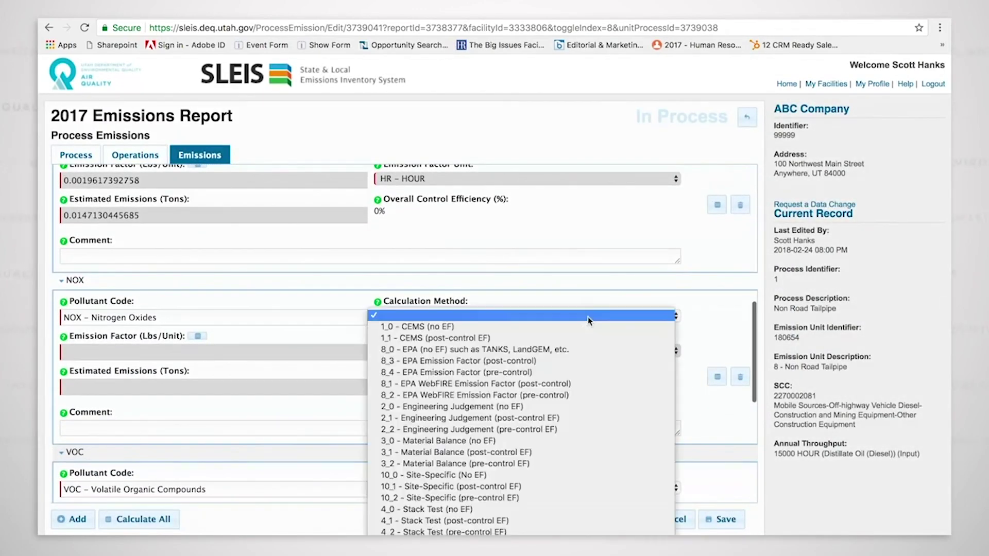
click(535, 395)
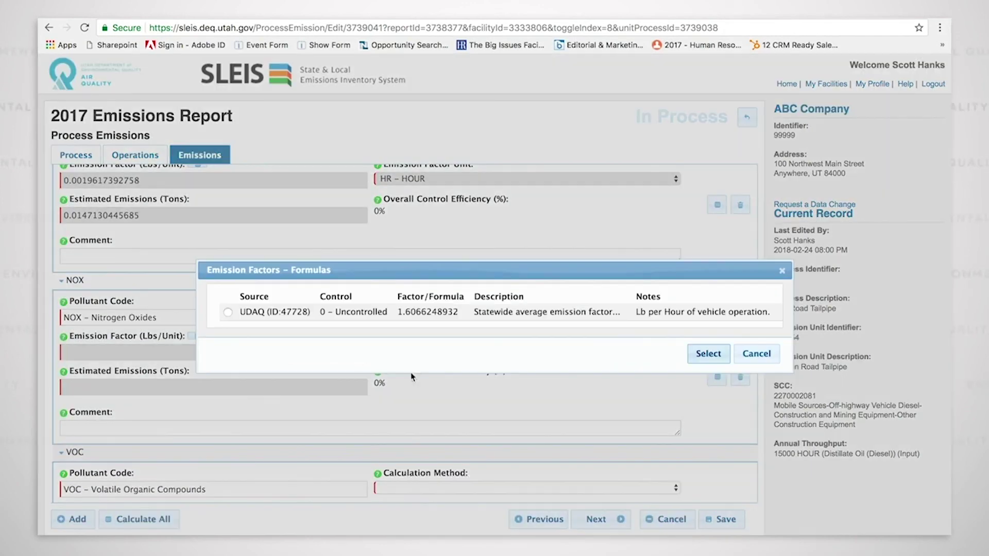
click(227, 312)
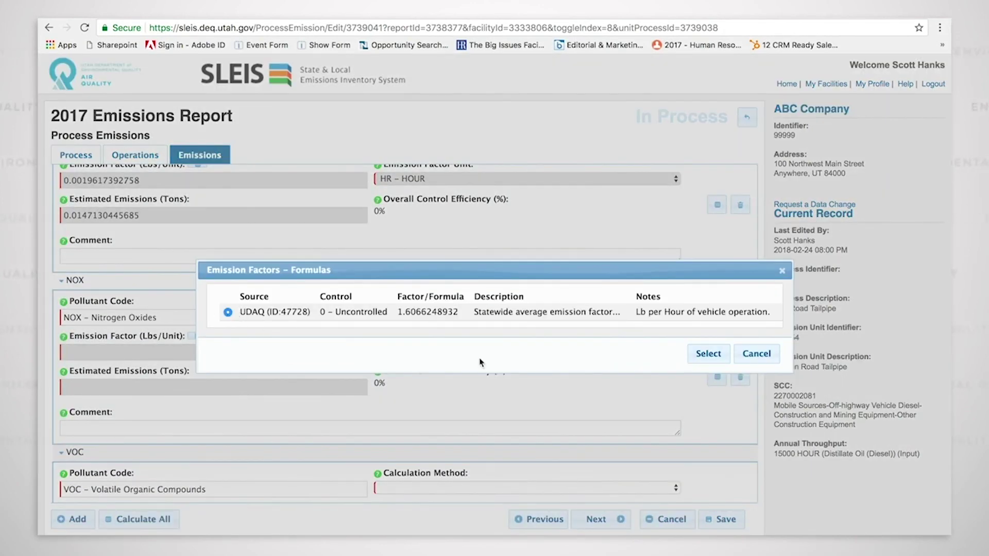
click(708, 354)
- Set VOC's calculation method to 8_2 - EPA WebFIRE Emission Factor (pre-control) and apply the UDAQ factor 0.11331675077
scroll(546, 445, down, 2)
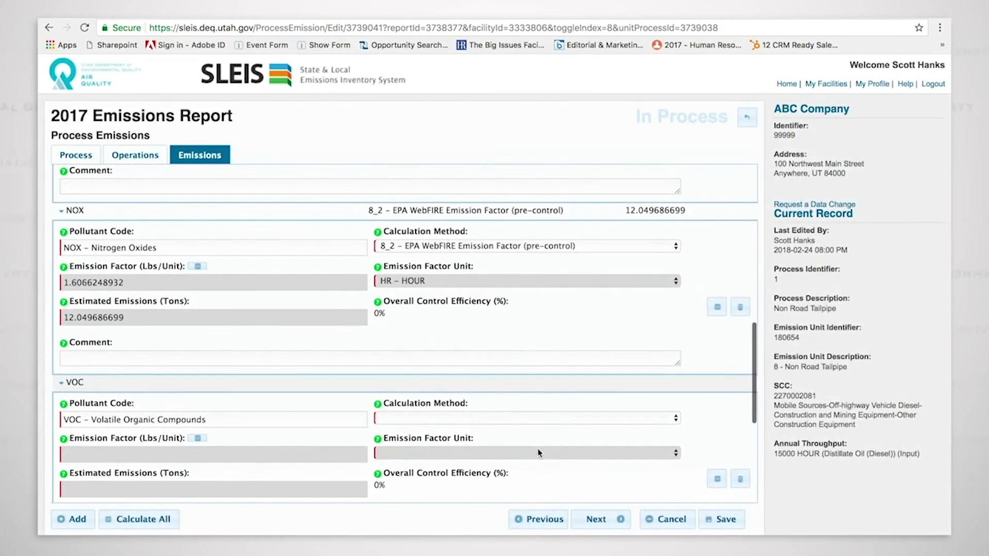
click(568, 417)
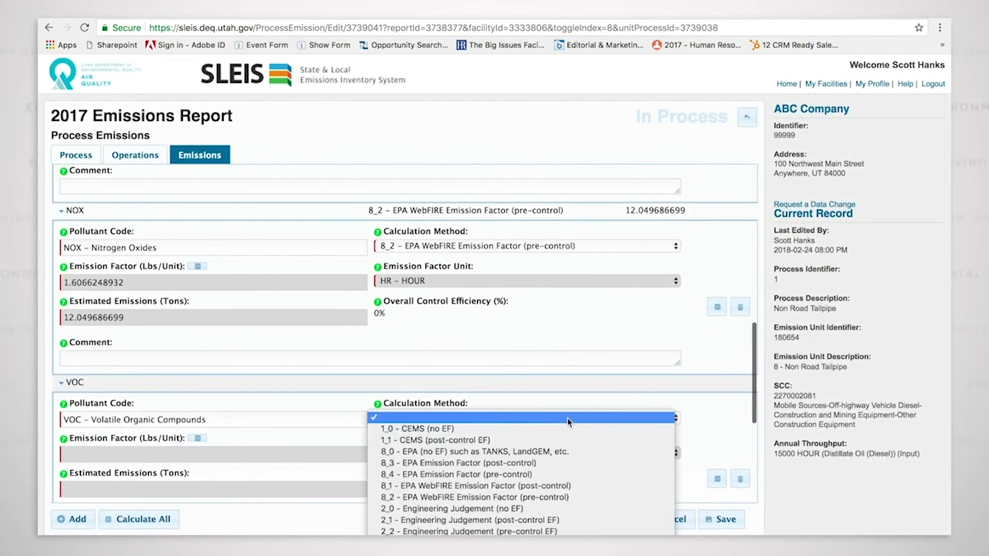
click(489, 495)
click(228, 313)
click(707, 354)
- Set CO's calculation method to 8_2 - EPA WebFIRE Emission Factor (pre-control) with the uncontrolled UDAQ factor 0.71972638114, and save the process emissions
scroll(450, 372, down, 2)
scroll(450, 372, down, 2)
click(453, 371)
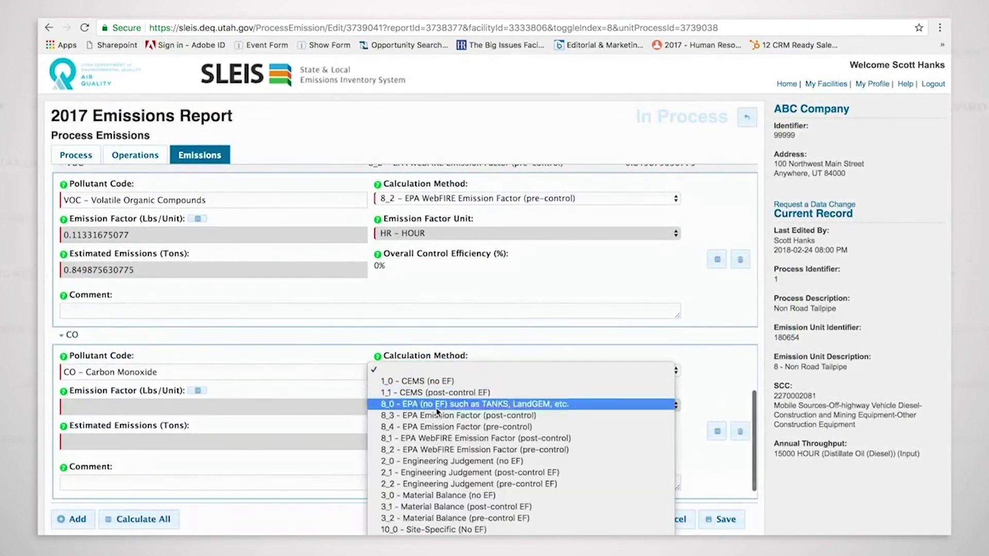
click(435, 450)
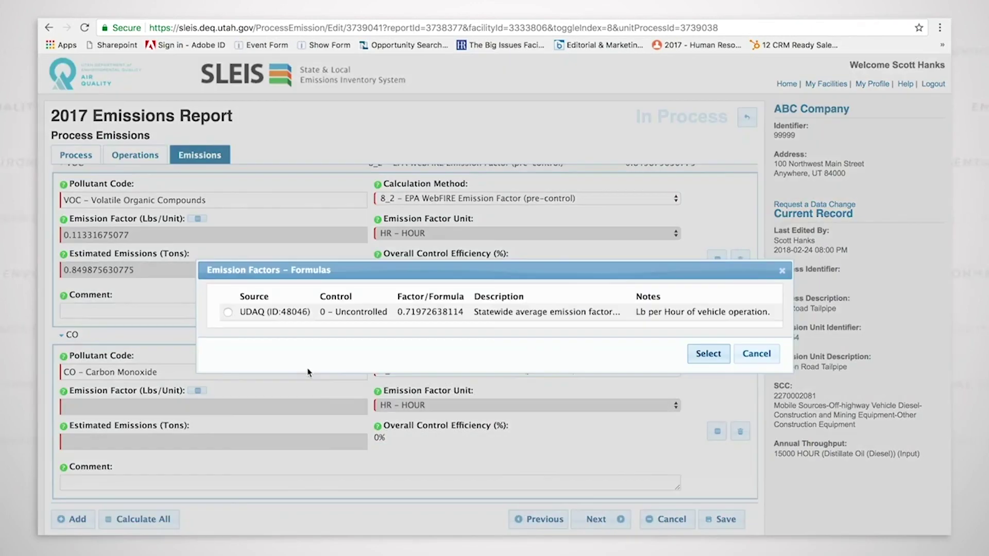
click(228, 313)
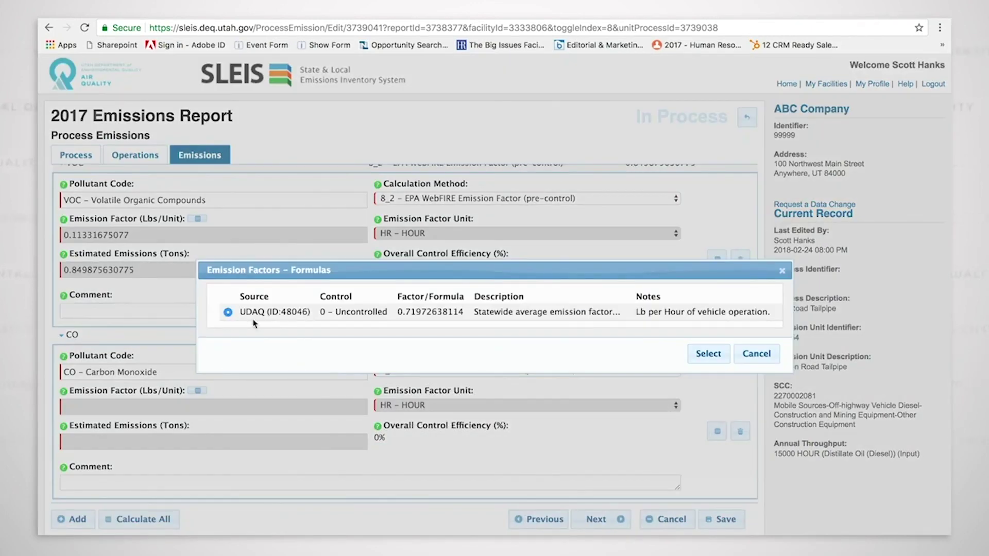
click(709, 356)
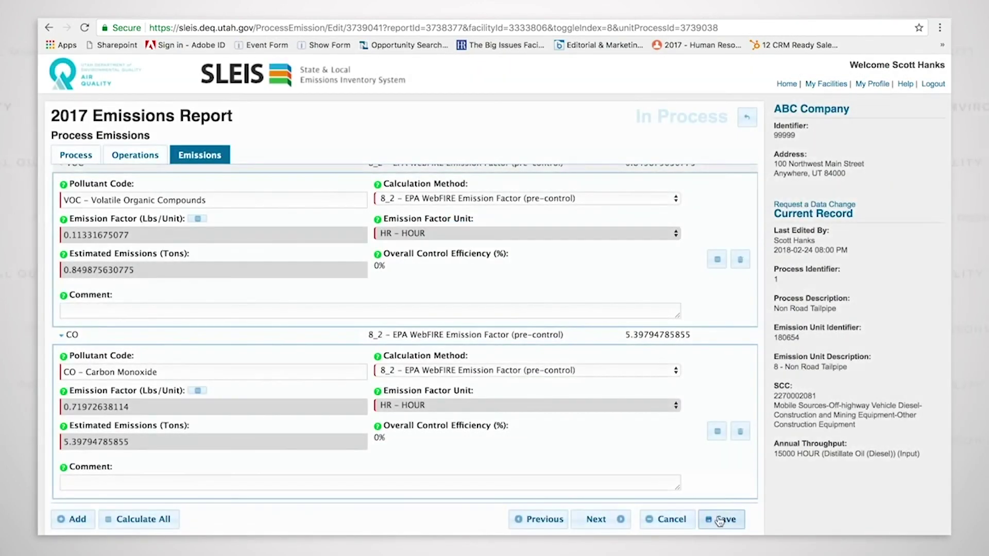
click(724, 520)
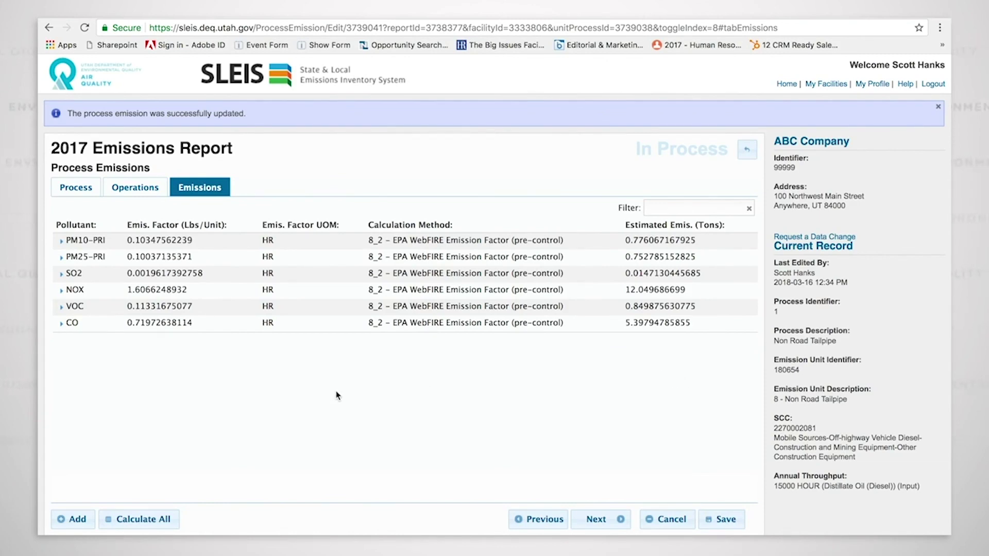
- Review the Non Road Tailpipe's throughput settings and pollutant emissions, and return to its process details
click(92, 191)
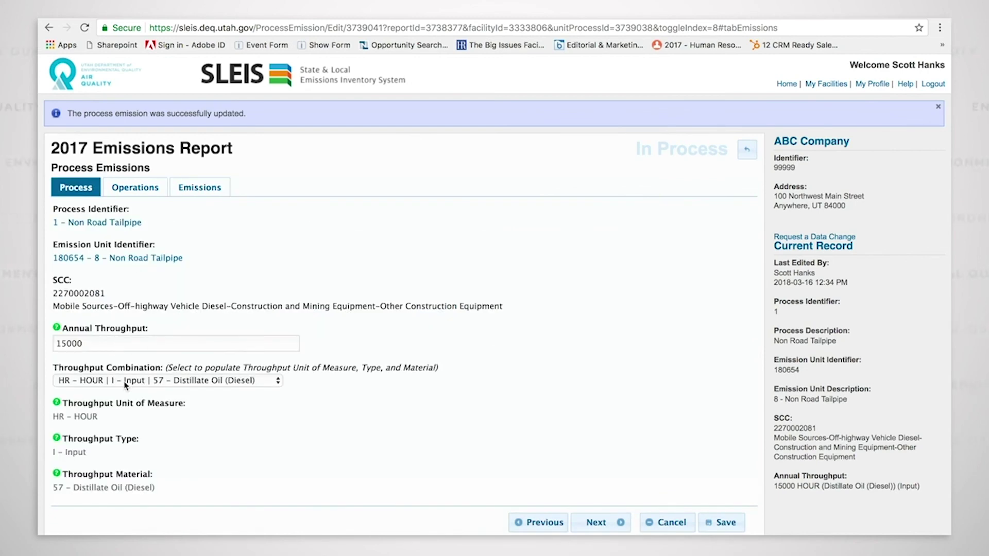
click(213, 188)
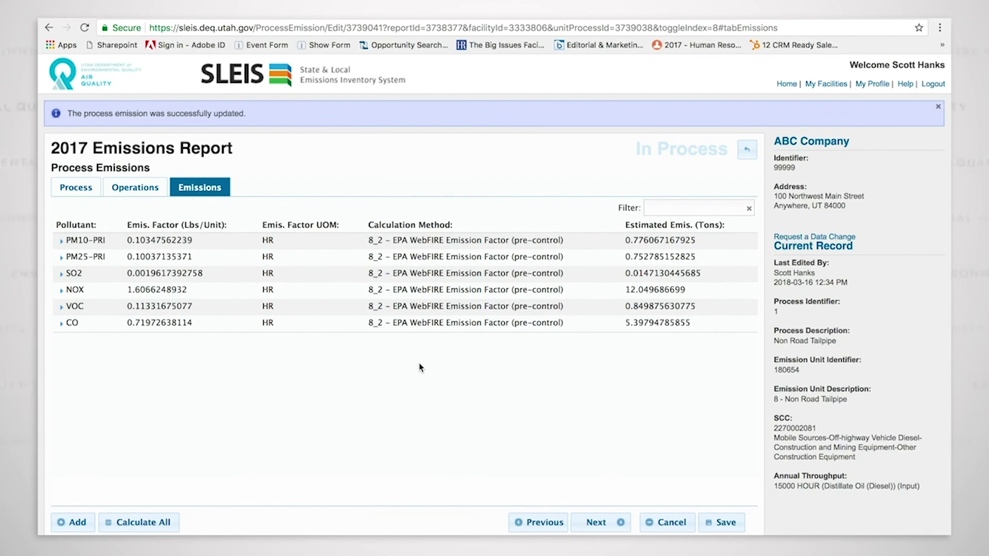
click(748, 152)
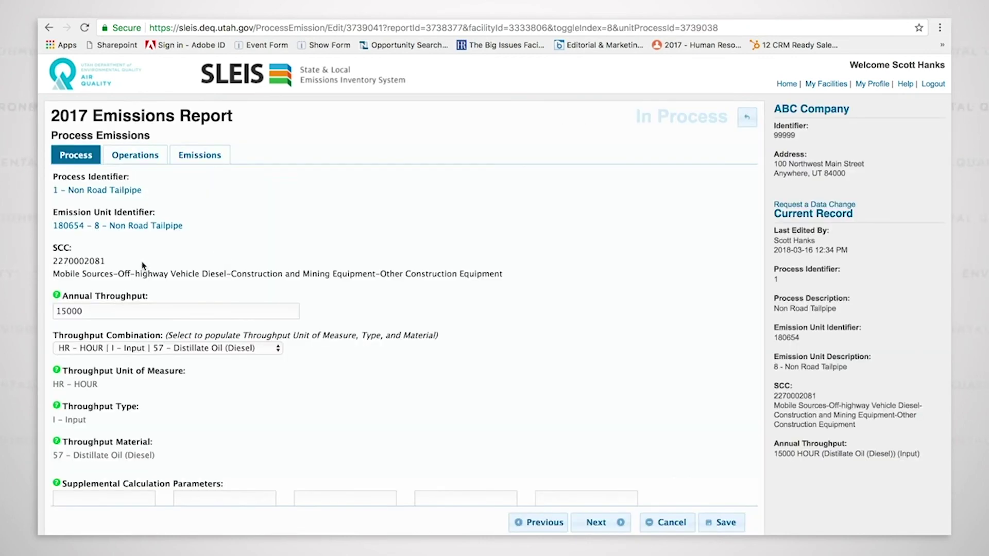